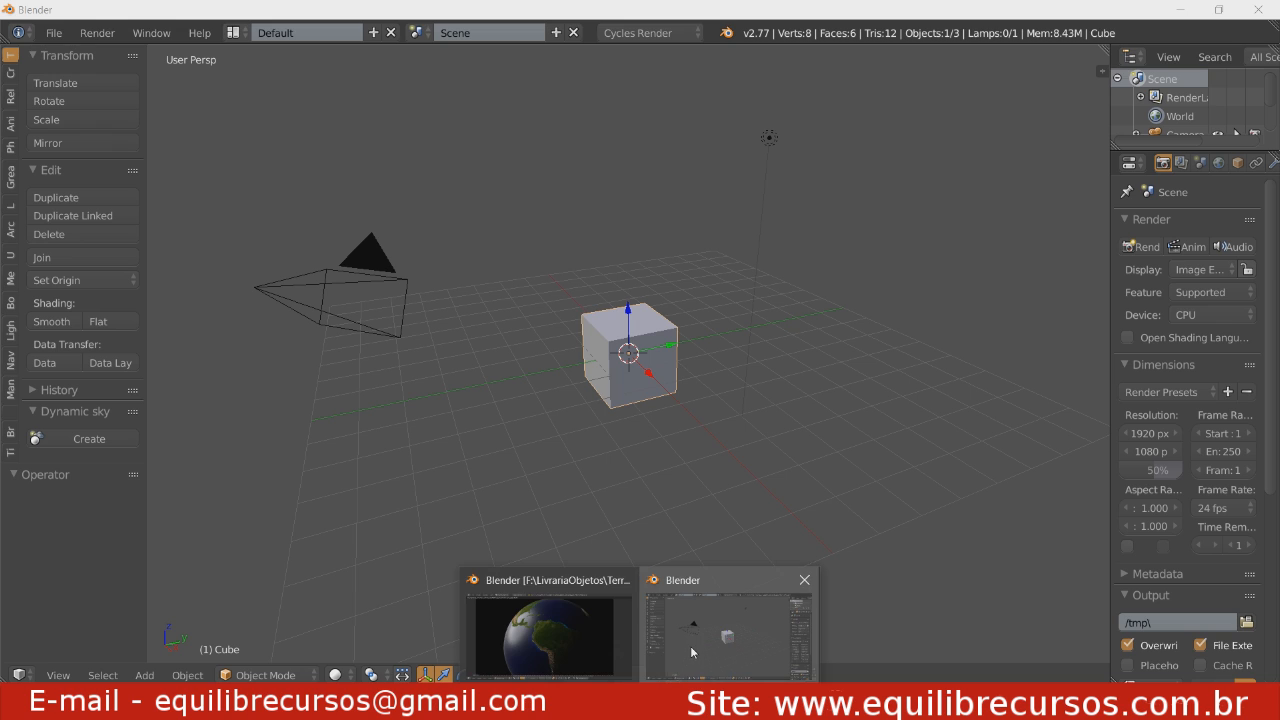
Switch to the Blender window with the default scene and delete the default cube in front orthographic view.
{"action": "left_click", "coordinate": [690, 645]}
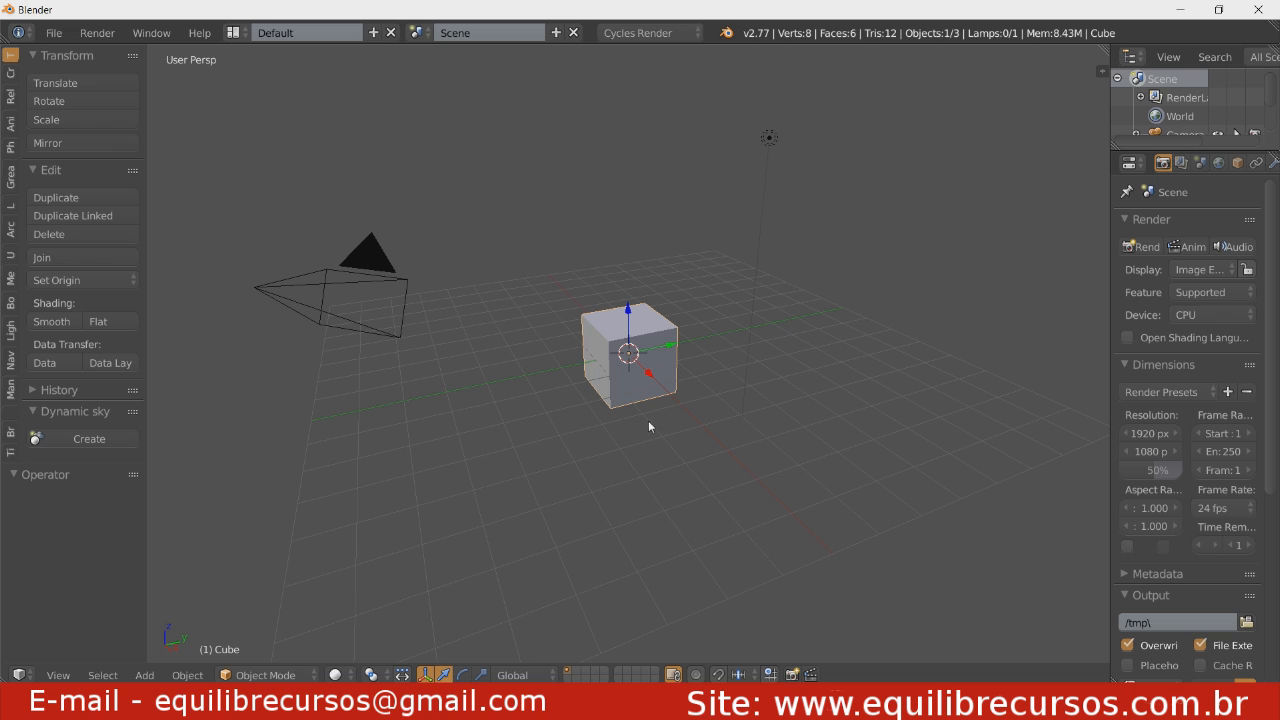
{"action": "key", "text": "KP_1"}
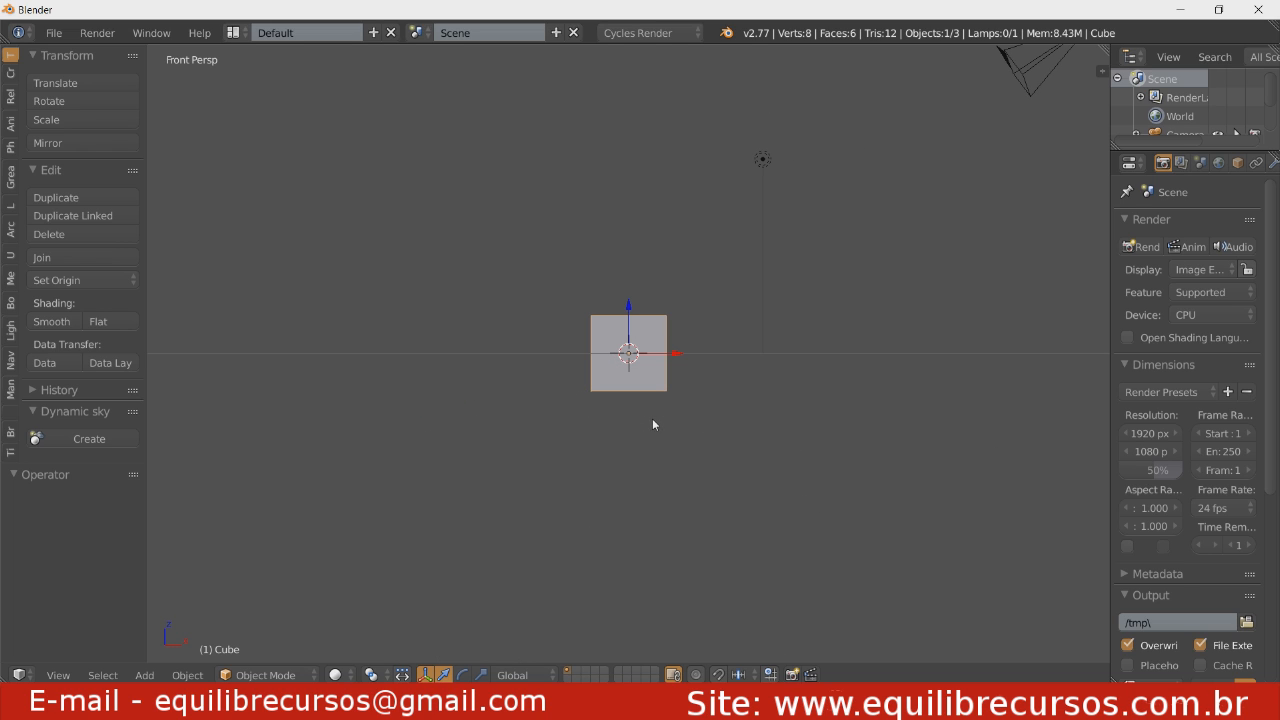
{"action": "key", "text": "KP_5"}
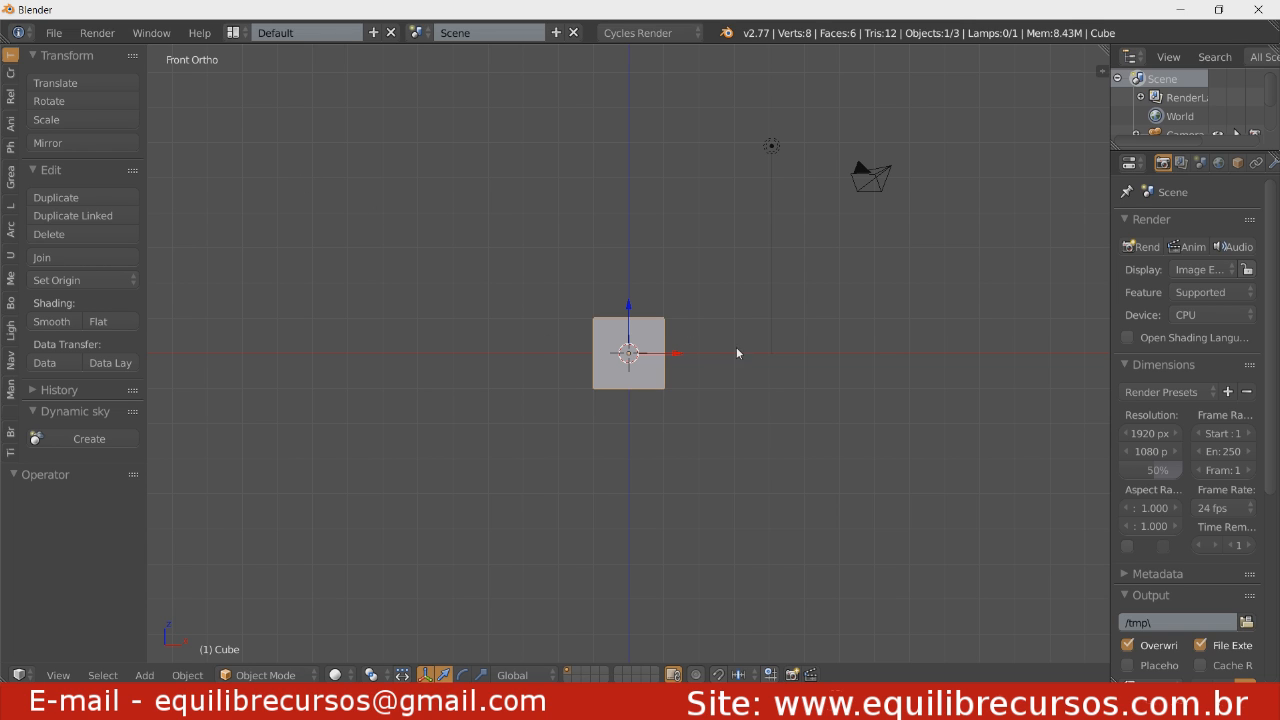
{"action": "key", "text": "x"}
{"action": "left_click", "coordinate": [682, 368]}
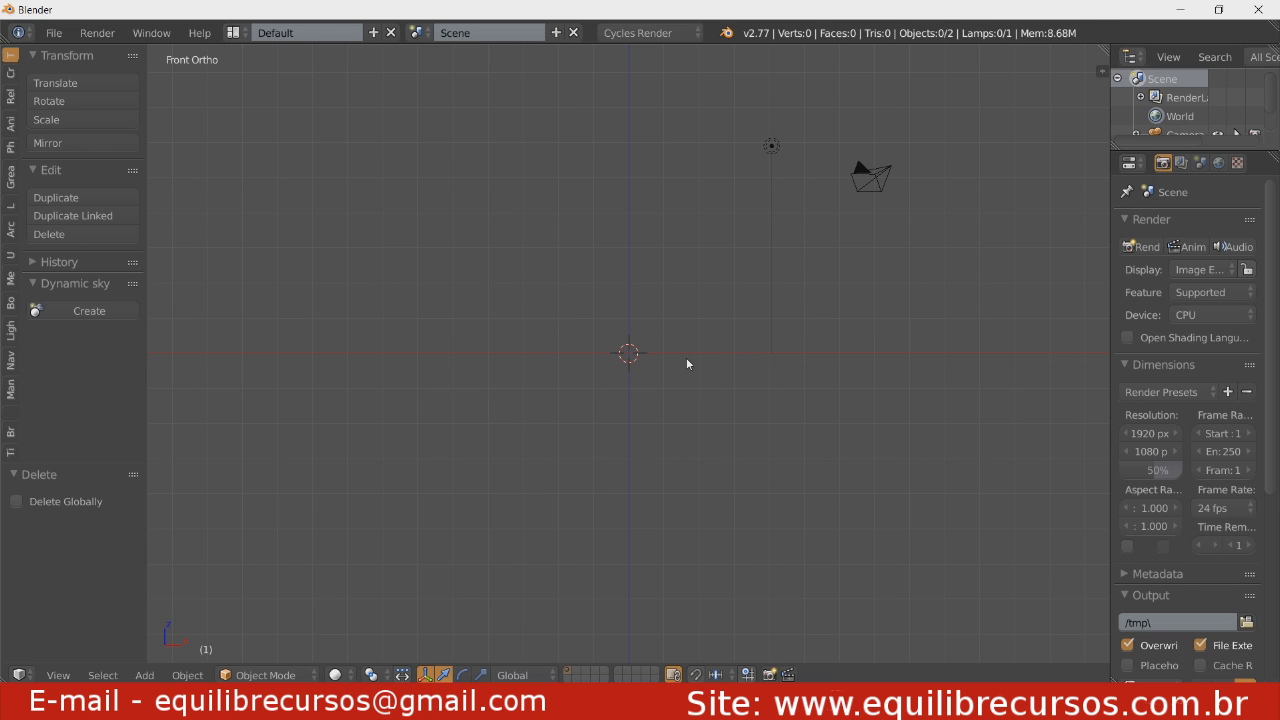
Add a UV sphere mesh at the scene's origin and give it smooth shading.
{"action": "key", "text": "shift+a"}
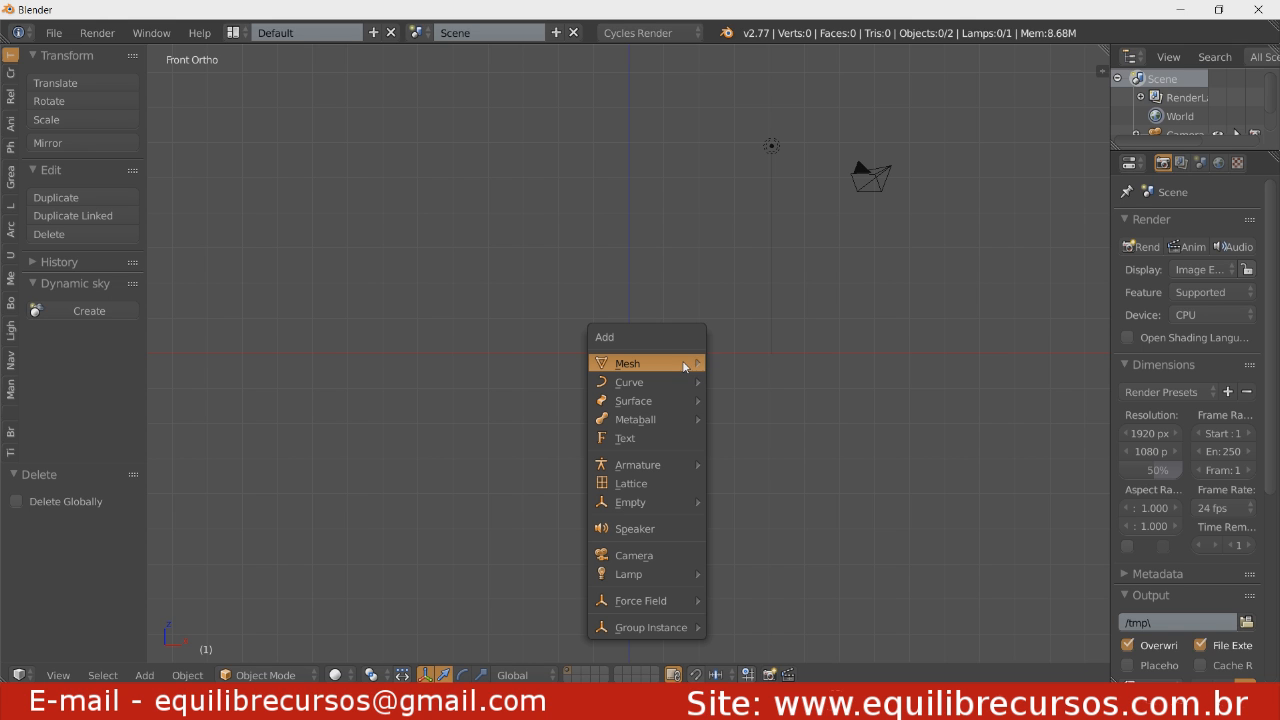
{"action": "mouse_move", "coordinate": [684, 364]}
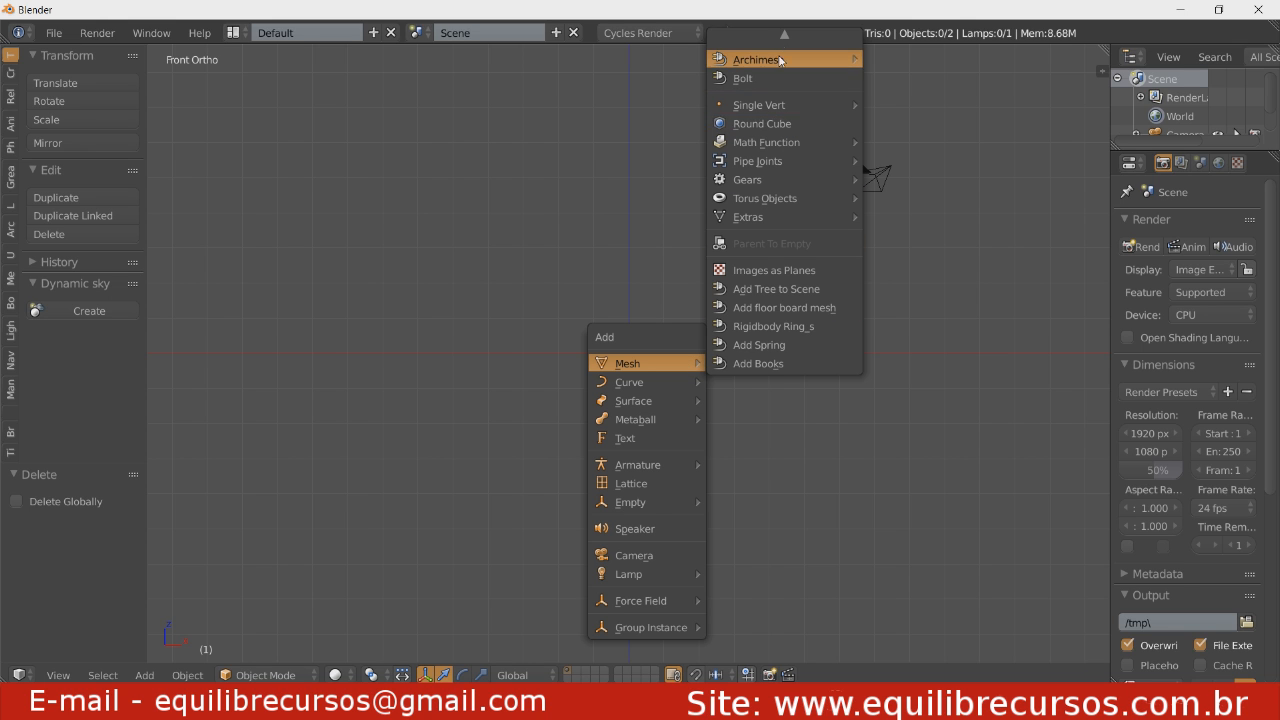
{"action": "mouse_move", "coordinate": [784, 38]}
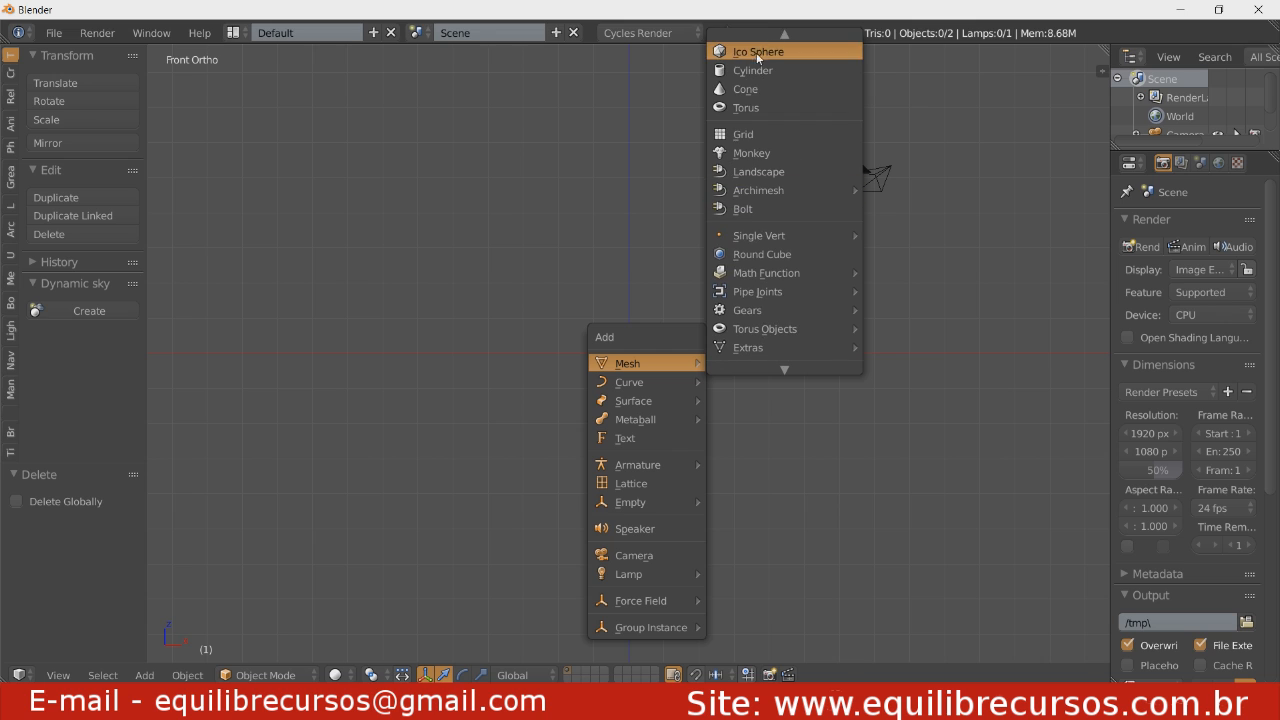
{"action": "scroll", "coordinate": [750, 80], "scroll_direction": "up", "scroll_amount": 3}
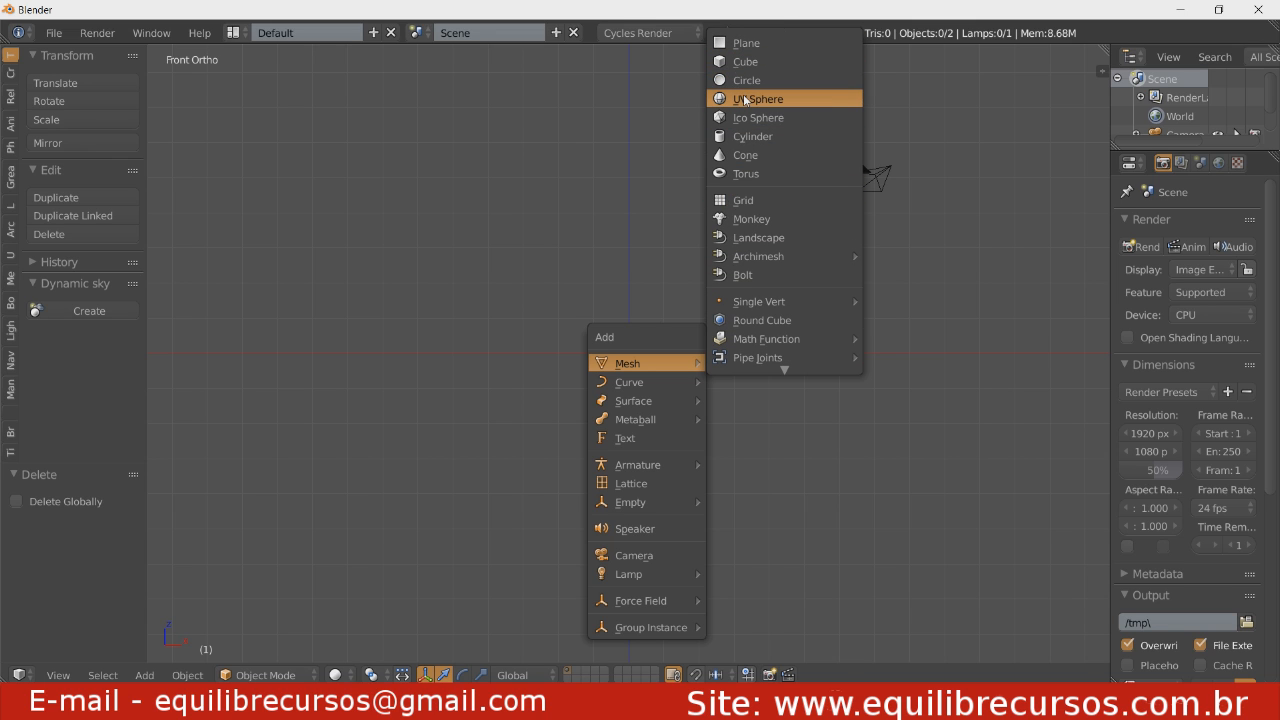
{"action": "left_click", "coordinate": [755, 99]}
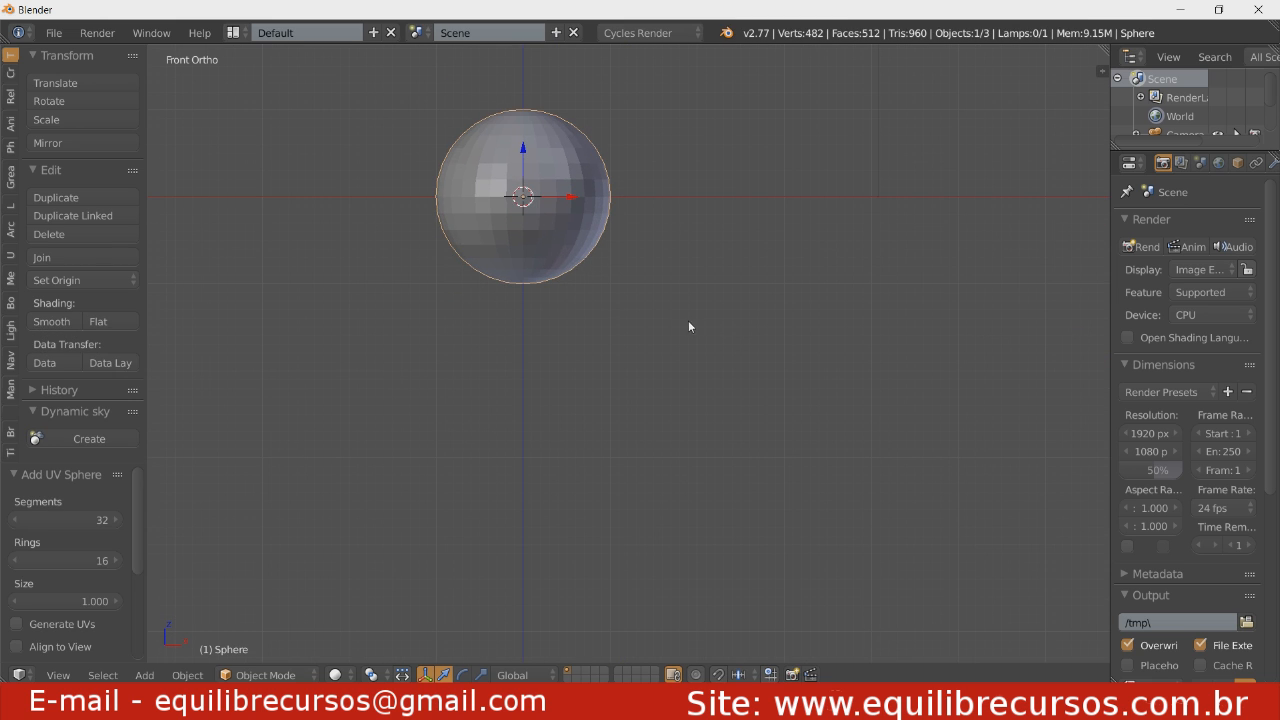
{"action": "middle_click_drag", "start_coordinate": [688, 320], "coordinate": [754, 414], "text": "shift"}
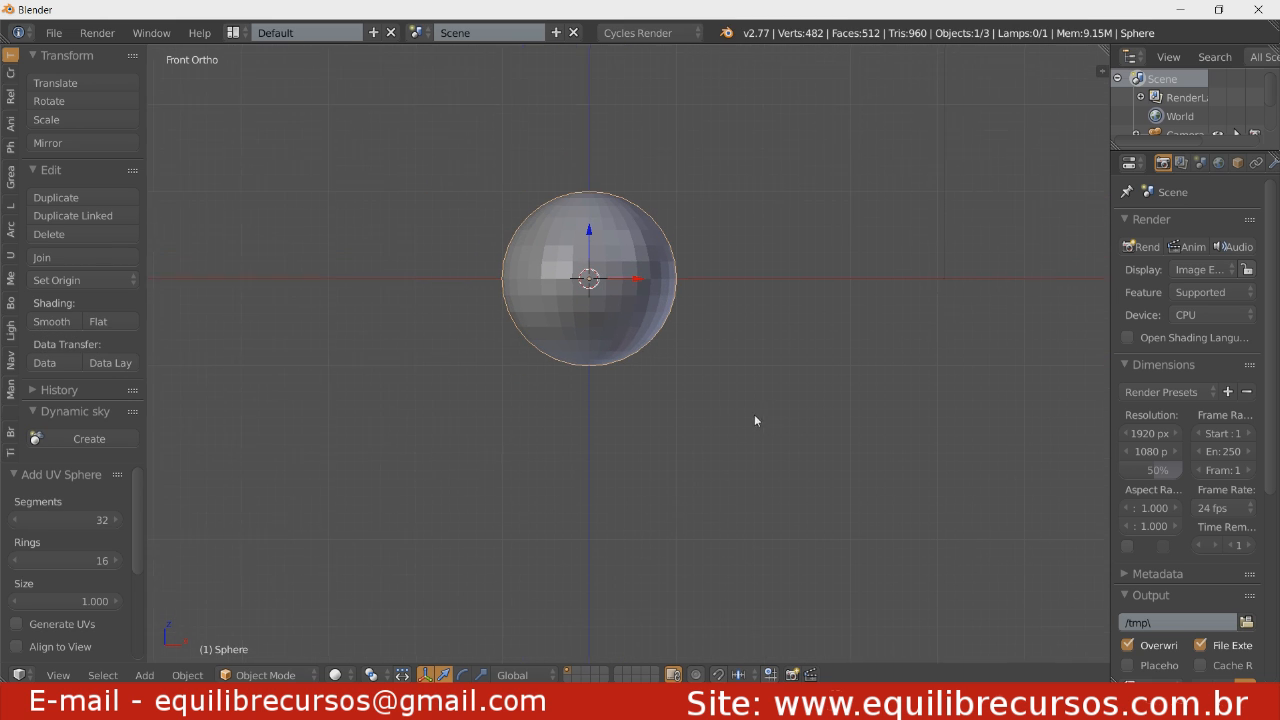
{"action": "left_click", "coordinate": [52, 321]}
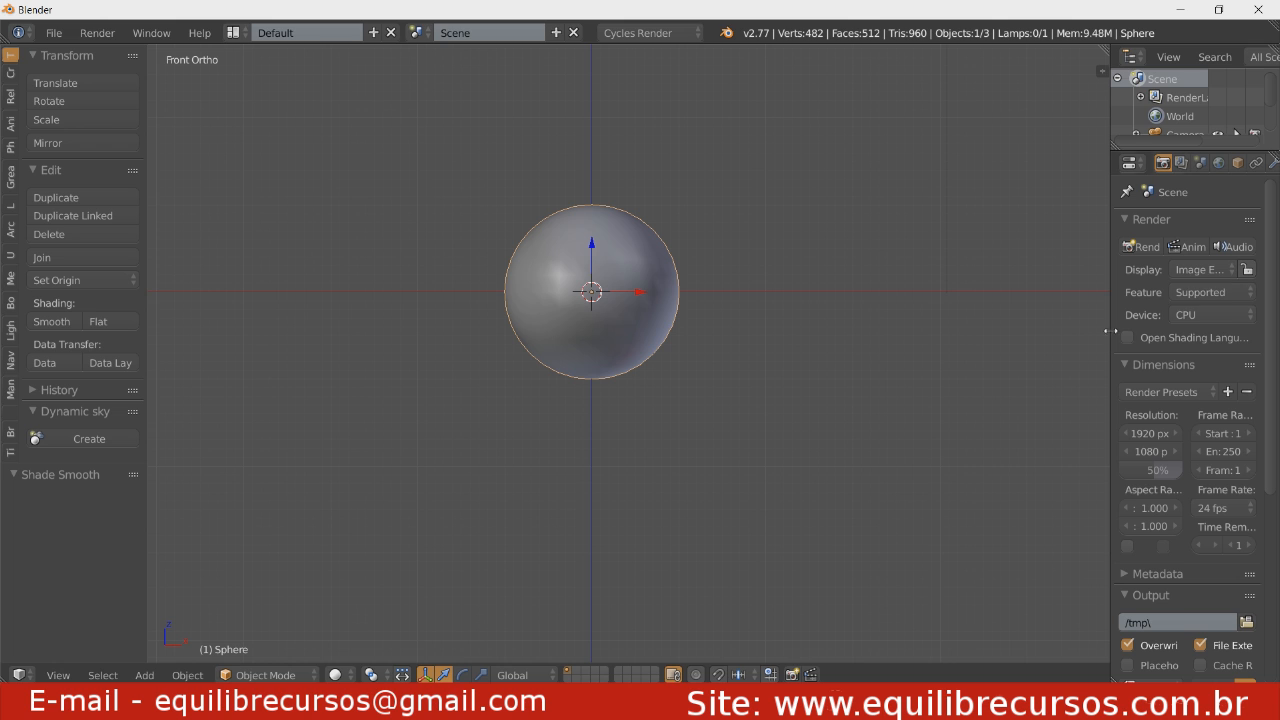
Add a Subdivision Surface modifier to the sphere and set its view subdivisions to 2.
{"action": "left_click_drag", "start_coordinate": [1110, 340], "coordinate": [1066, 335]}
{"action": "left_click", "coordinate": [1231, 163]}
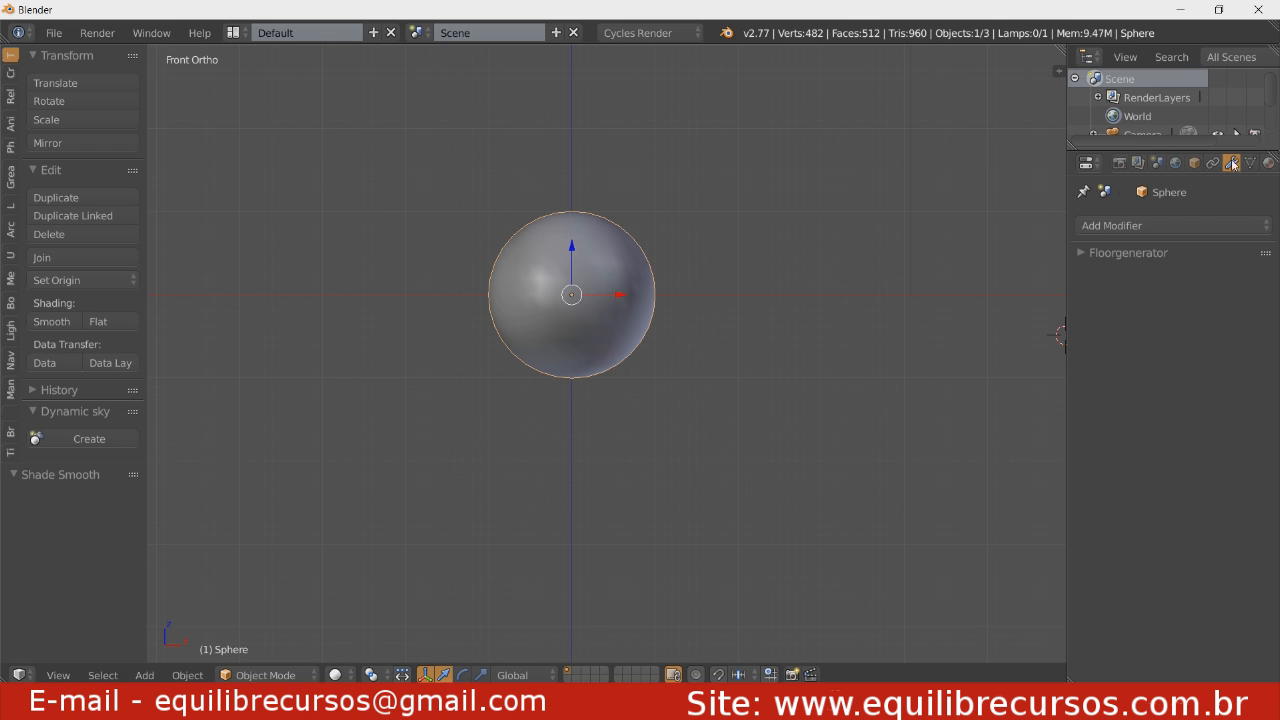
{"action": "left_click", "coordinate": [1118, 226]}
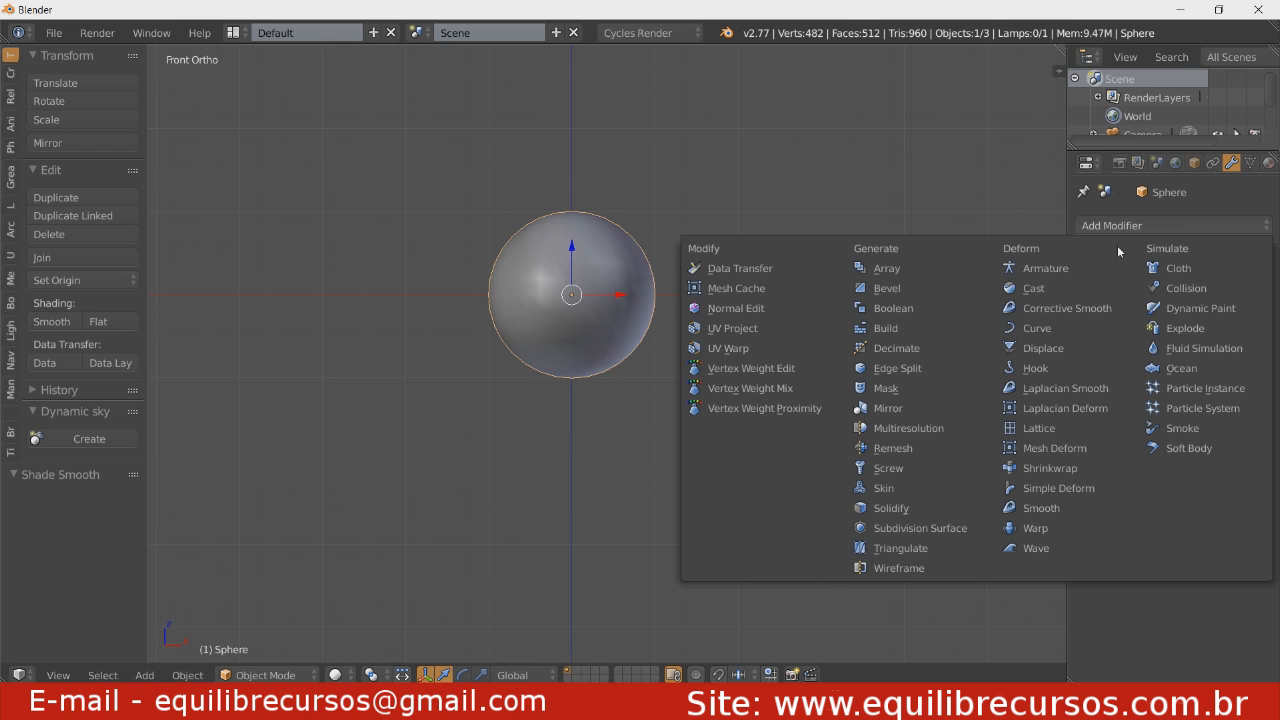
{"action": "left_click", "coordinate": [885, 528]}
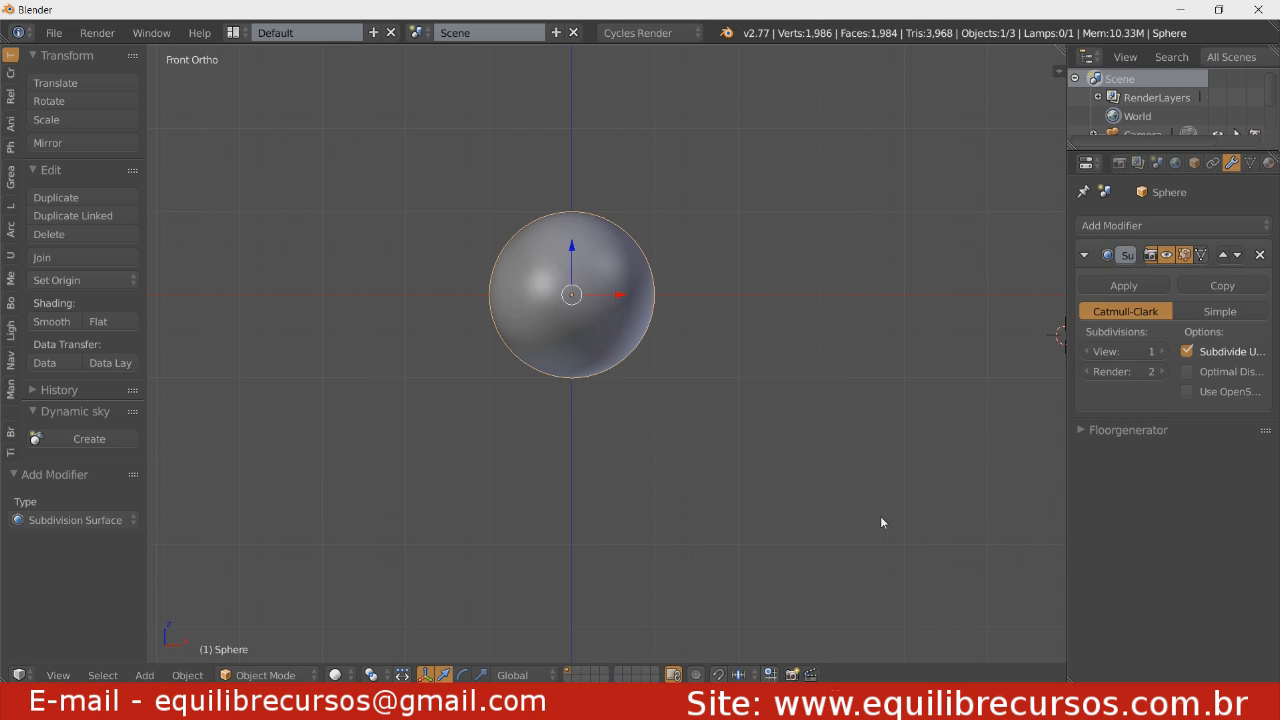
{"action": "left_click", "coordinate": [1160, 351]}
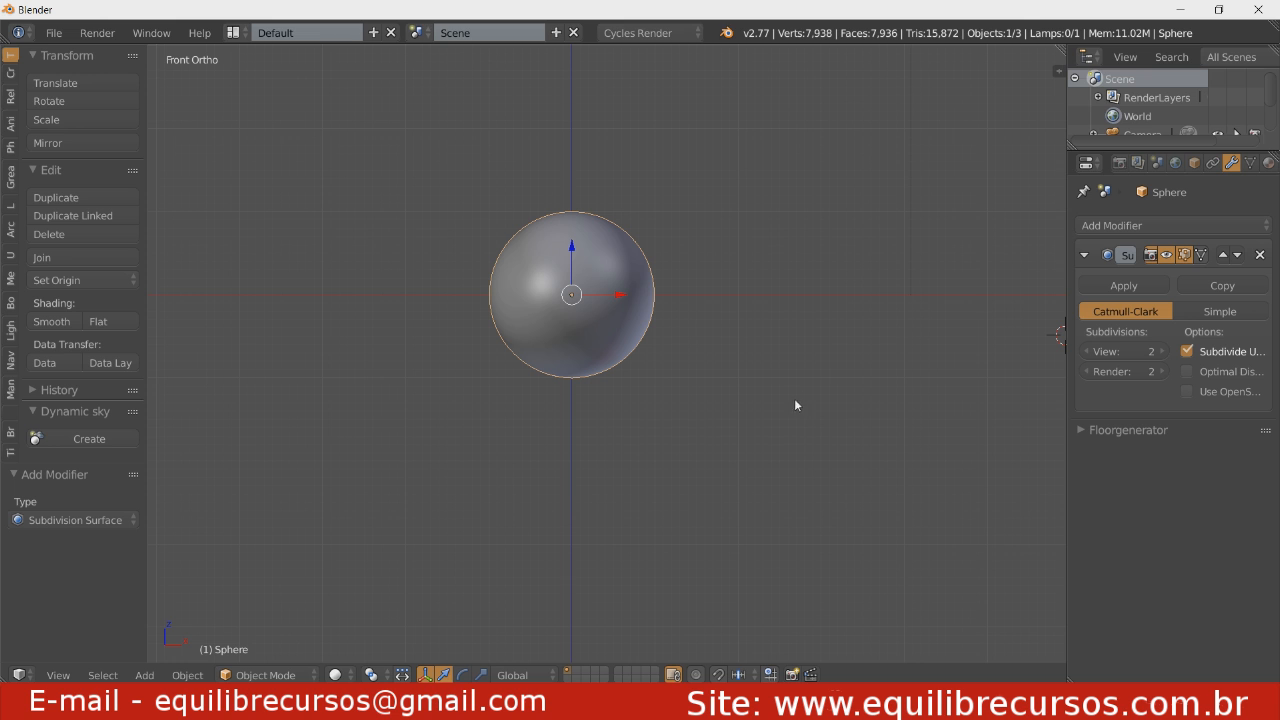
Split the 3D view side by side with a Node Editor and hide the 3D view's tool shelf.
{"action": "scroll", "coordinate": [780, 420], "scroll_direction": "up", "scroll_amount": 2}
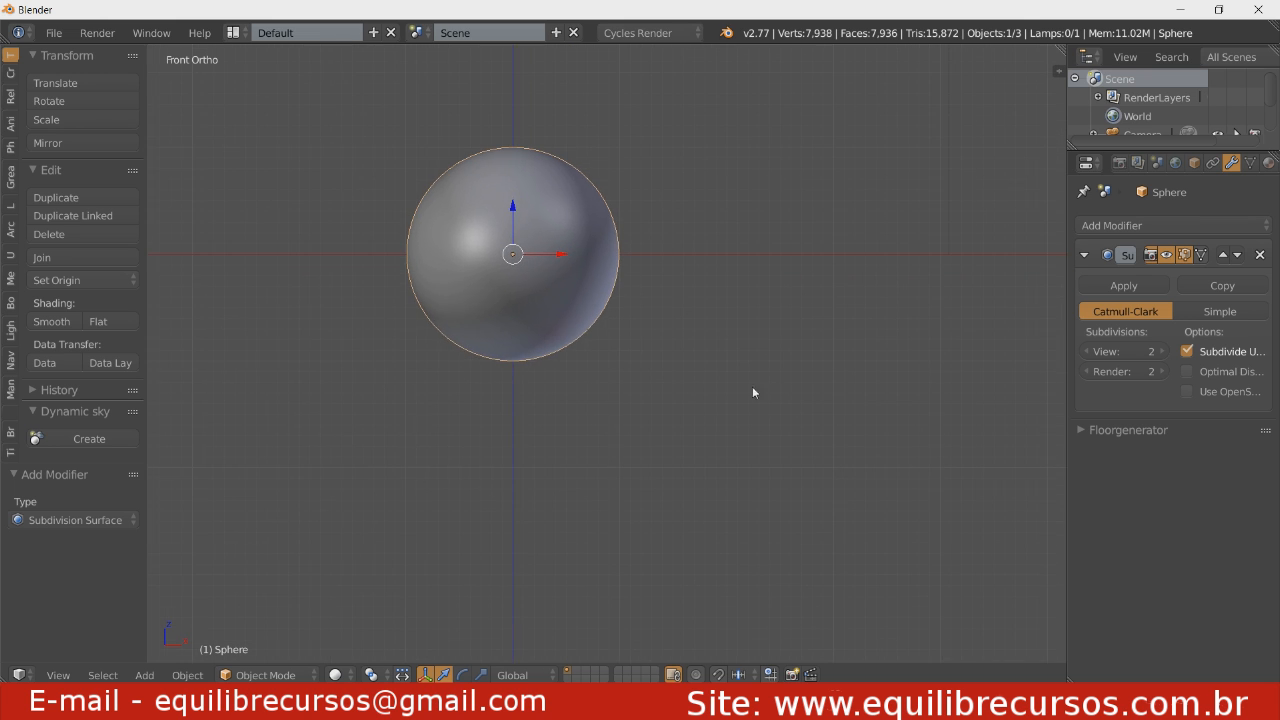
{"action": "middle_click_drag", "start_coordinate": [752, 386], "coordinate": [865, 496], "text": "shift"}
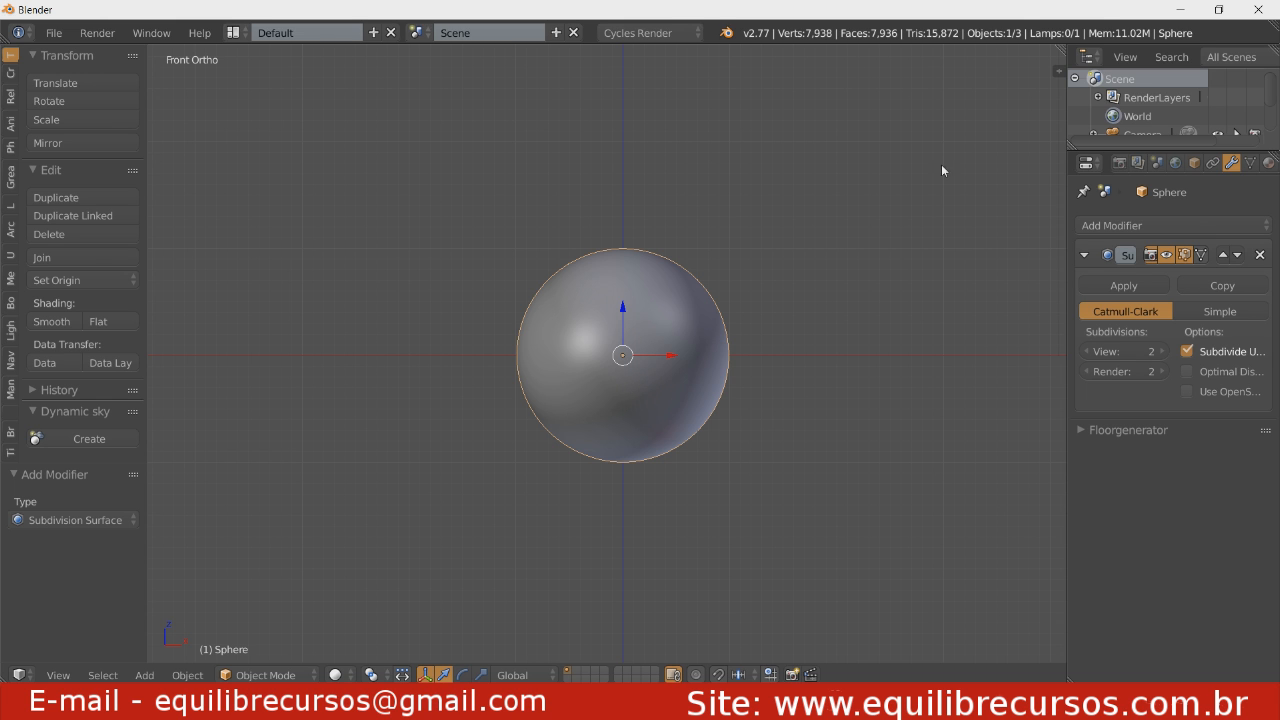
{"action": "left_click_drag", "start_coordinate": [1061, 48], "coordinate": [744, 65]}
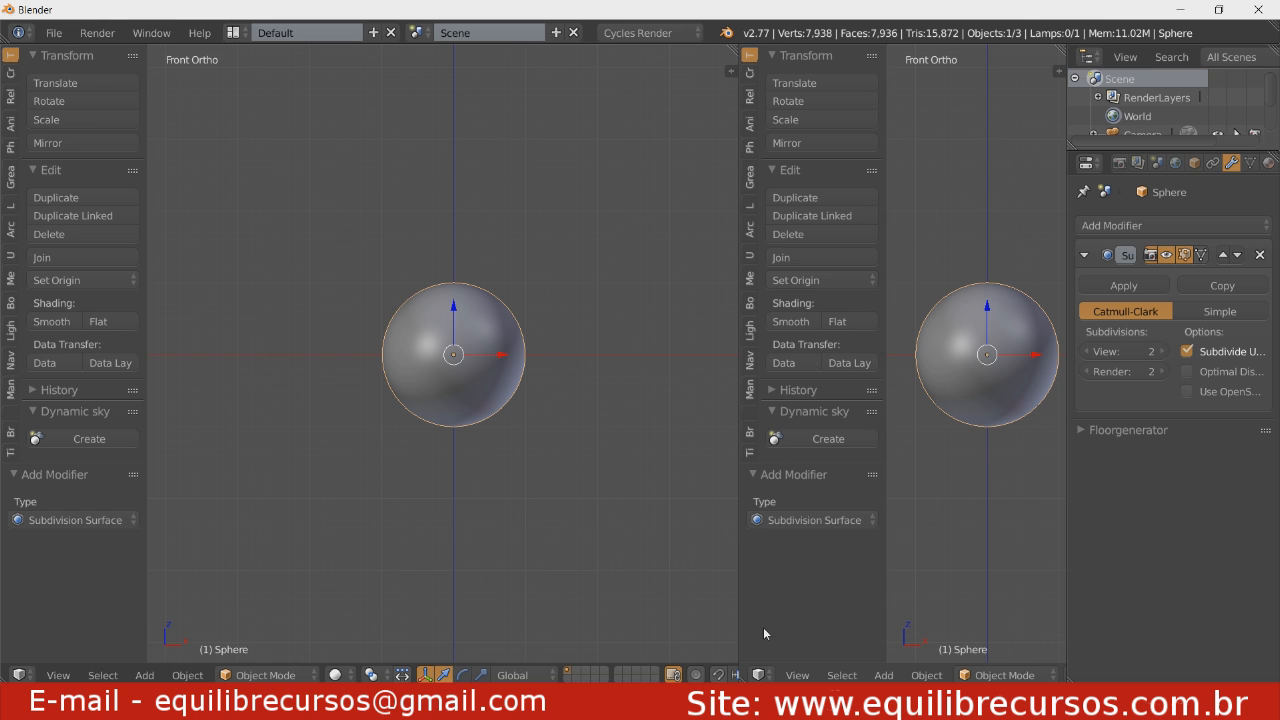
{"action": "left_click", "coordinate": [759, 675]}
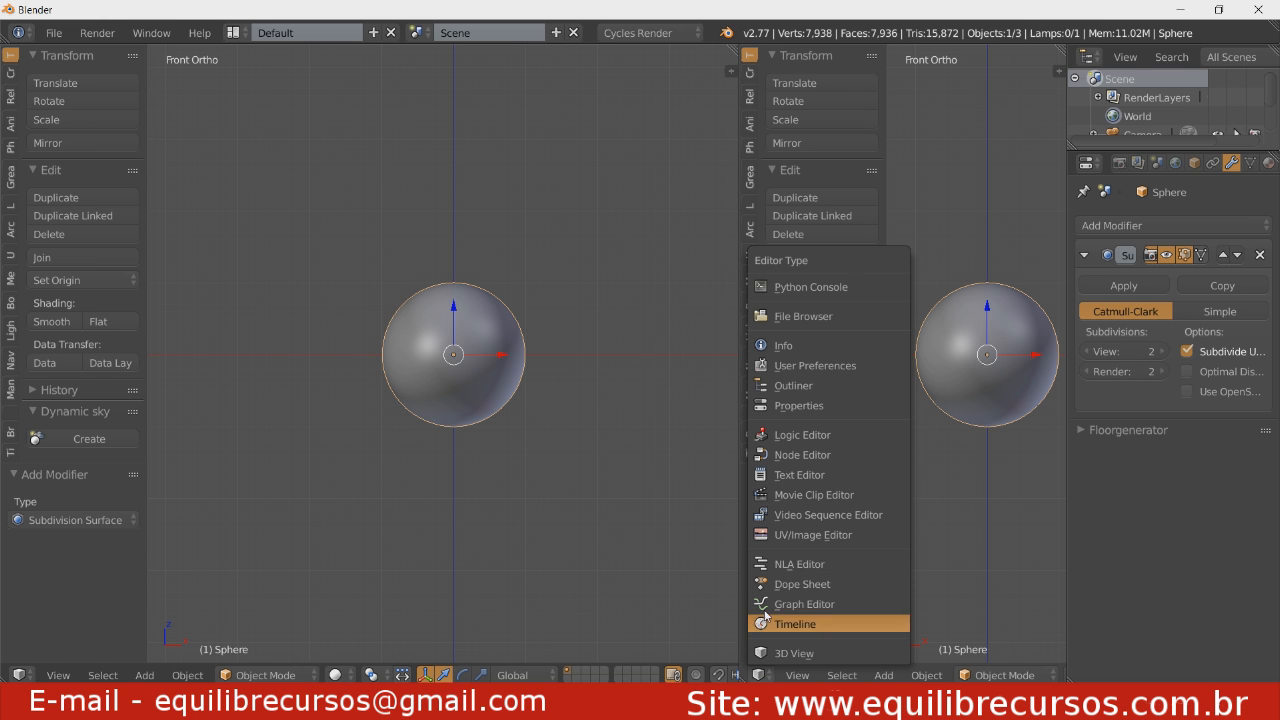
{"action": "left_click", "coordinate": [788, 455]}
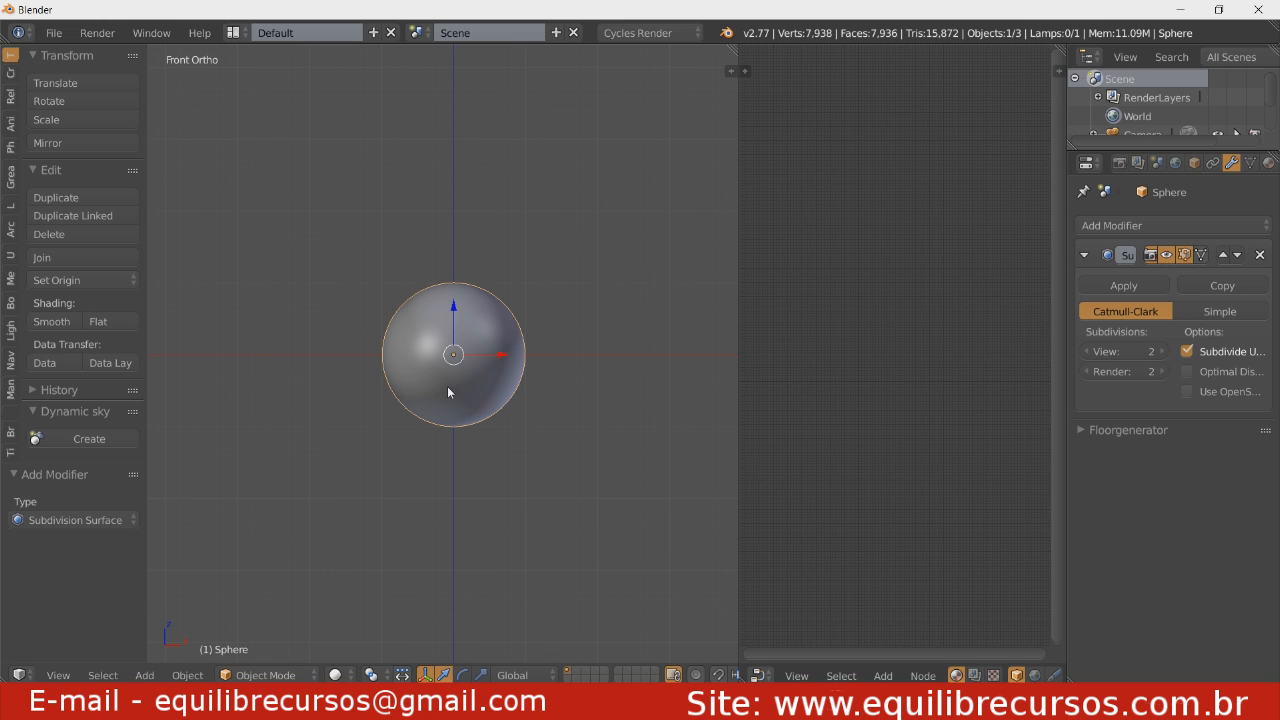
{"action": "key", "text": "t"}
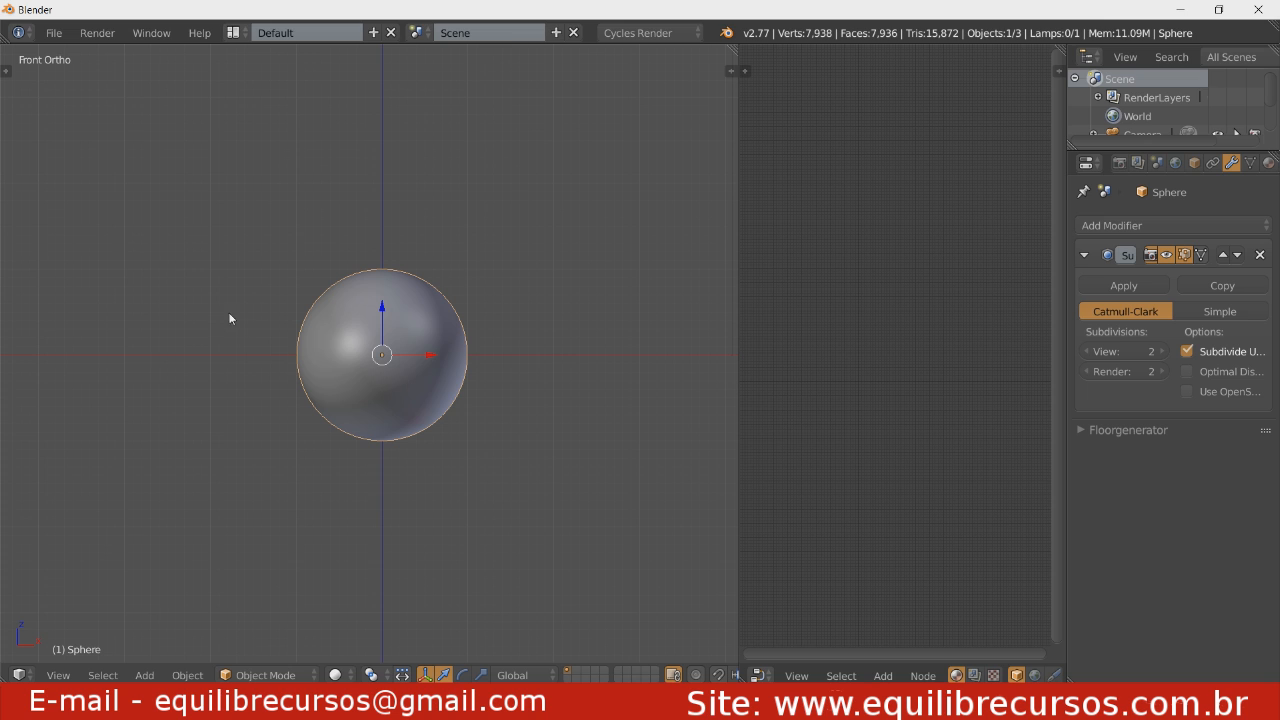
{"action": "middle_click_drag", "start_coordinate": [437, 449], "coordinate": [437, 398], "text": "ctrl"}
{"action": "middle_click_drag", "start_coordinate": [477, 474], "coordinate": [382, 459], "text": "shift"}
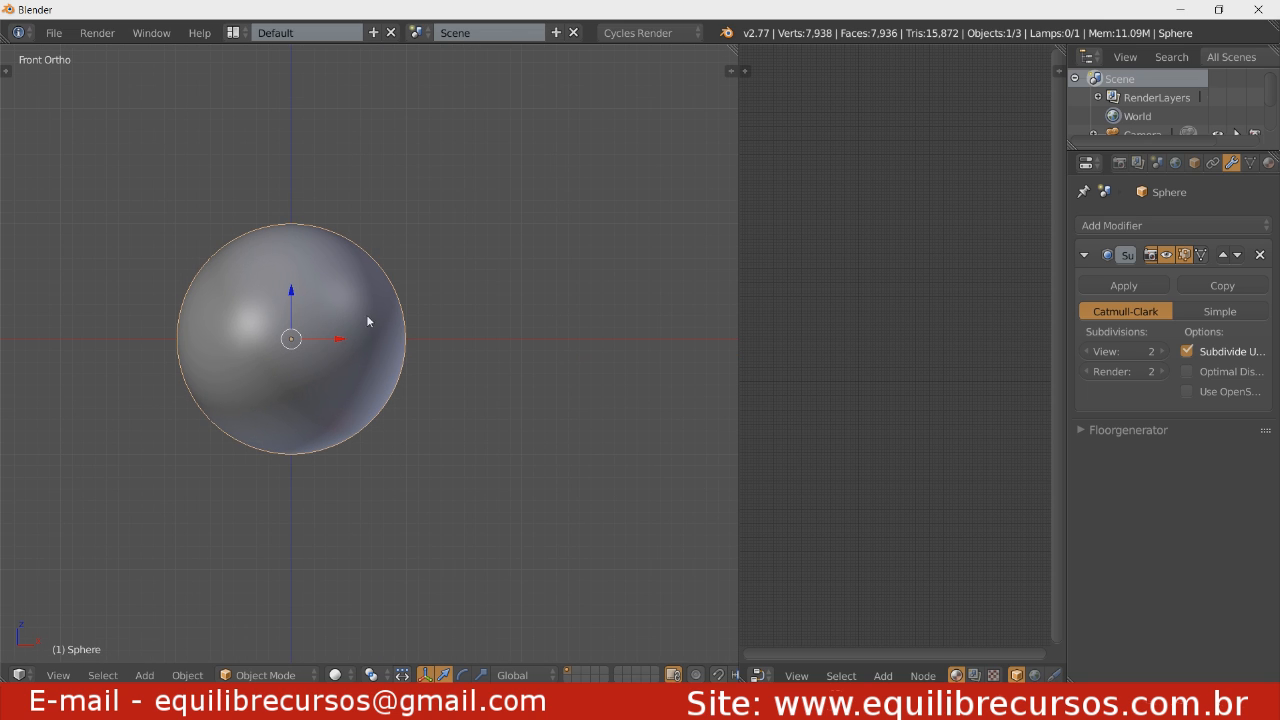
Create a new material on the sphere and widen the Node Editor so both material nodes fit.
{"action": "left_click", "coordinate": [1268, 163]}
{"action": "left_click", "coordinate": [1153, 286]}
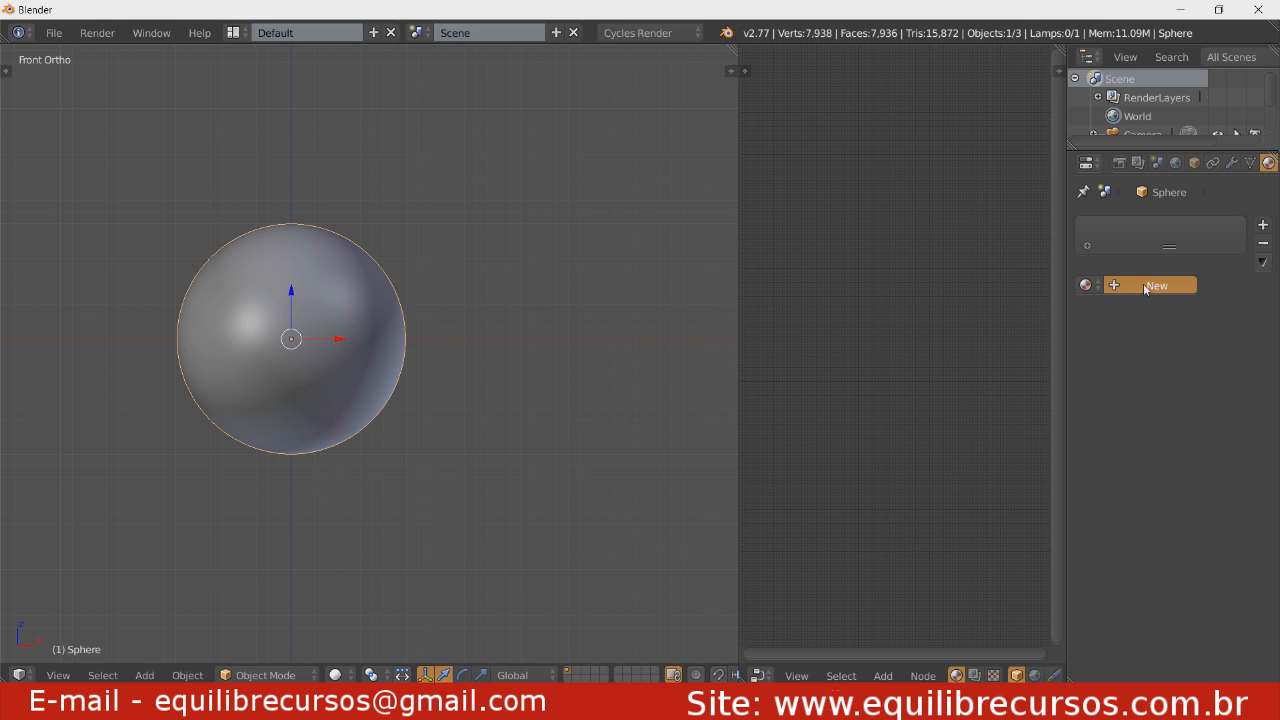
{"action": "scroll", "coordinate": [912, 405], "scroll_direction": "up", "scroll_amount": 5}
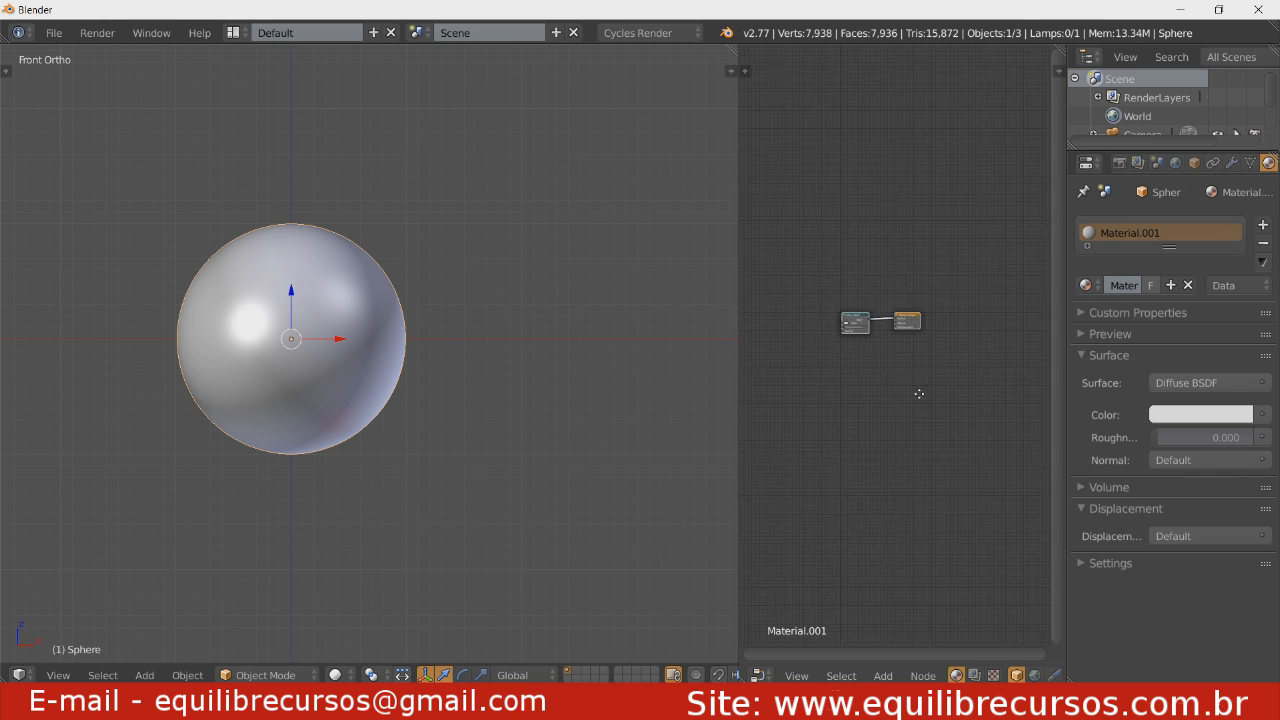
{"action": "middle_click_drag", "start_coordinate": [900, 280], "coordinate": [934, 428]}
{"action": "scroll", "coordinate": [942, 374], "scroll_direction": "up", "scroll_amount": 2}
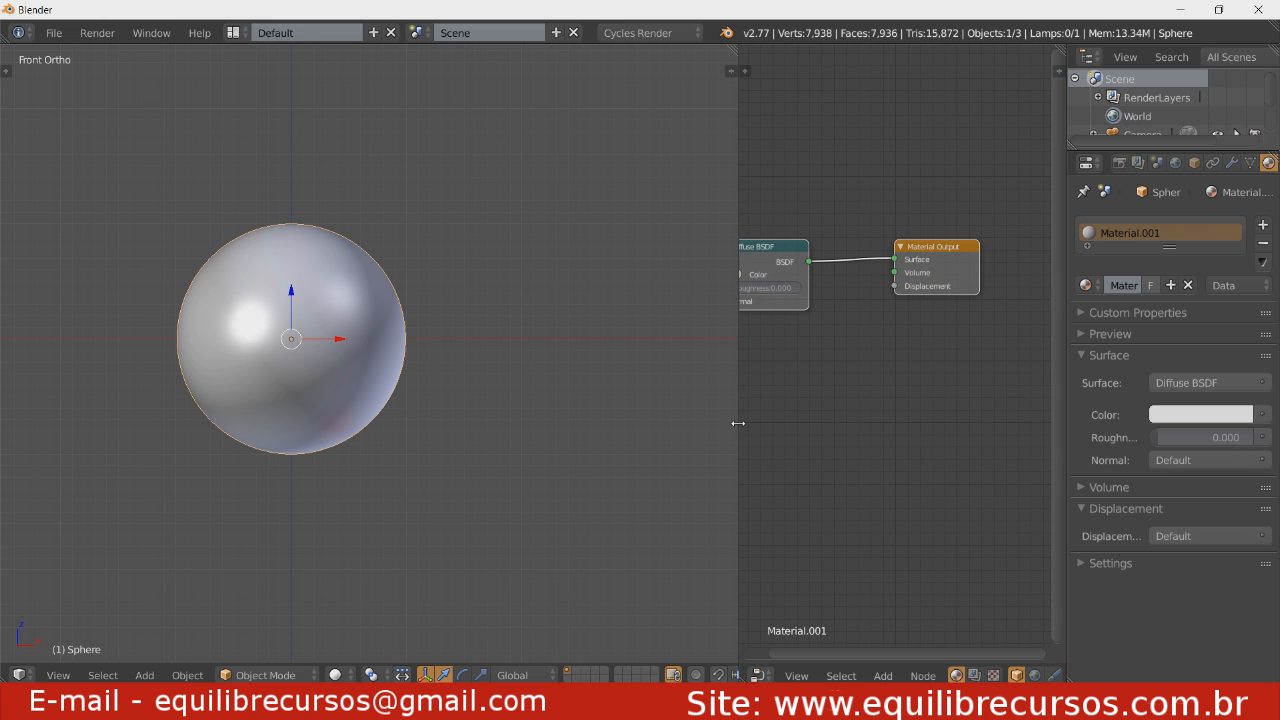
{"action": "left_click_drag", "start_coordinate": [737, 423], "coordinate": [659, 415]}
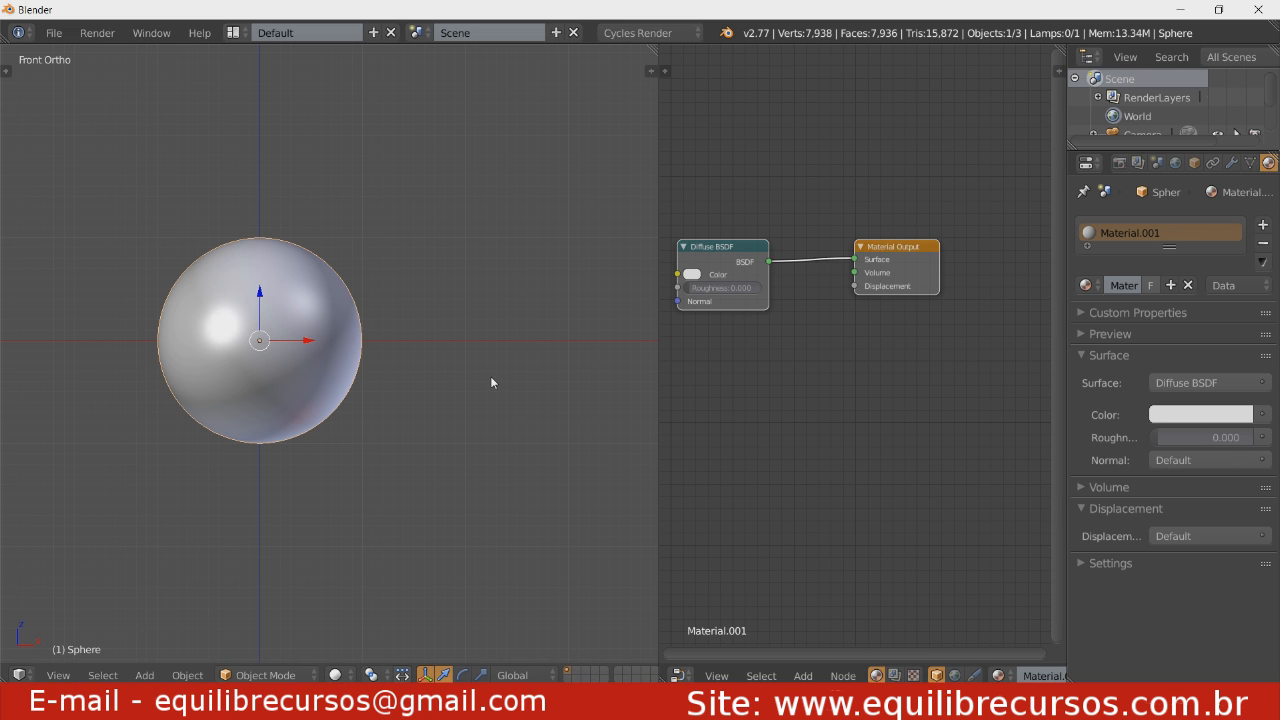
Preview the sphere in rendered and wireframe shading, returning the 3D view to solid shading.
{"action": "key", "text": "shift+z"}
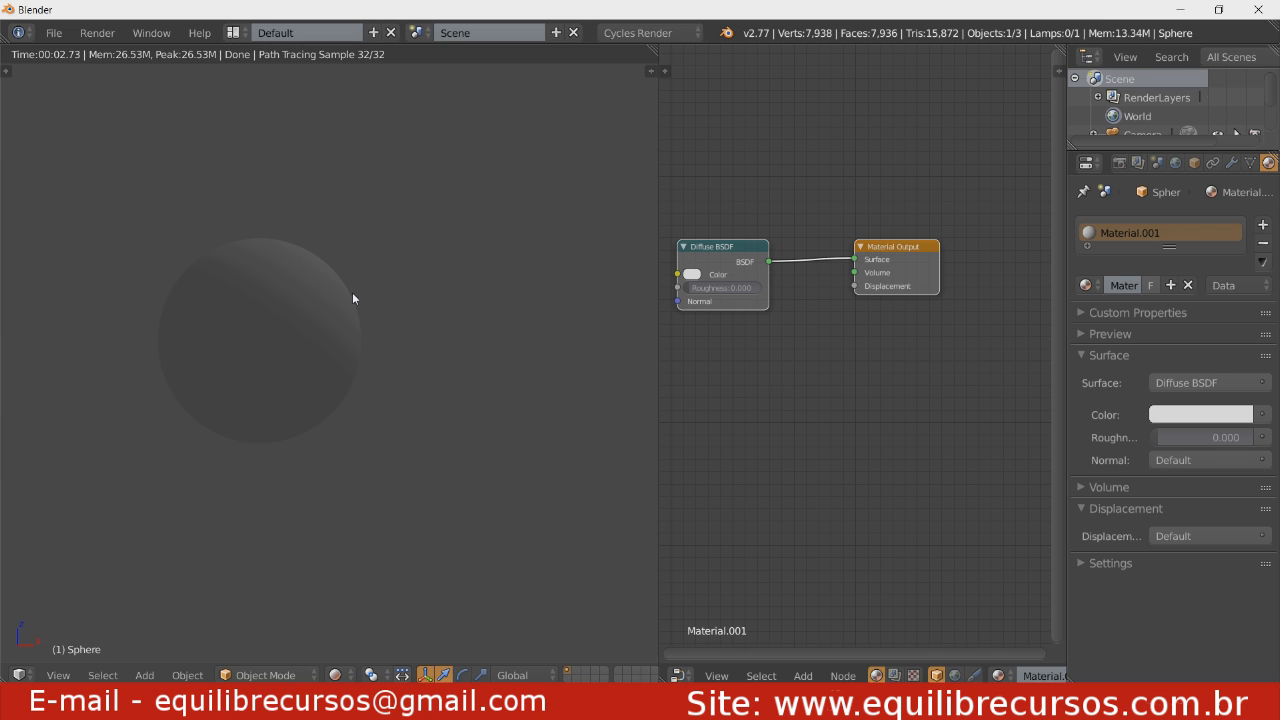
{"action": "key", "text": "shift+z"}
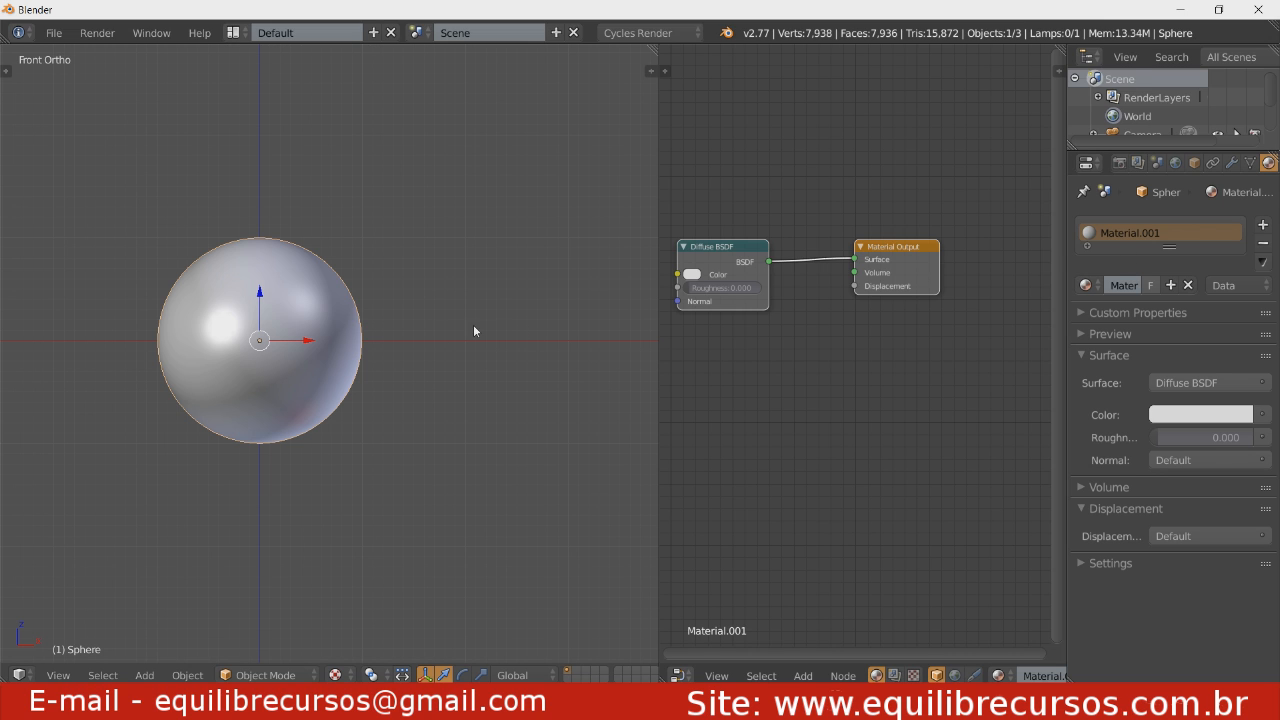
{"action": "scroll", "coordinate": [374, 354], "scroll_direction": "up", "scroll_amount": 3}
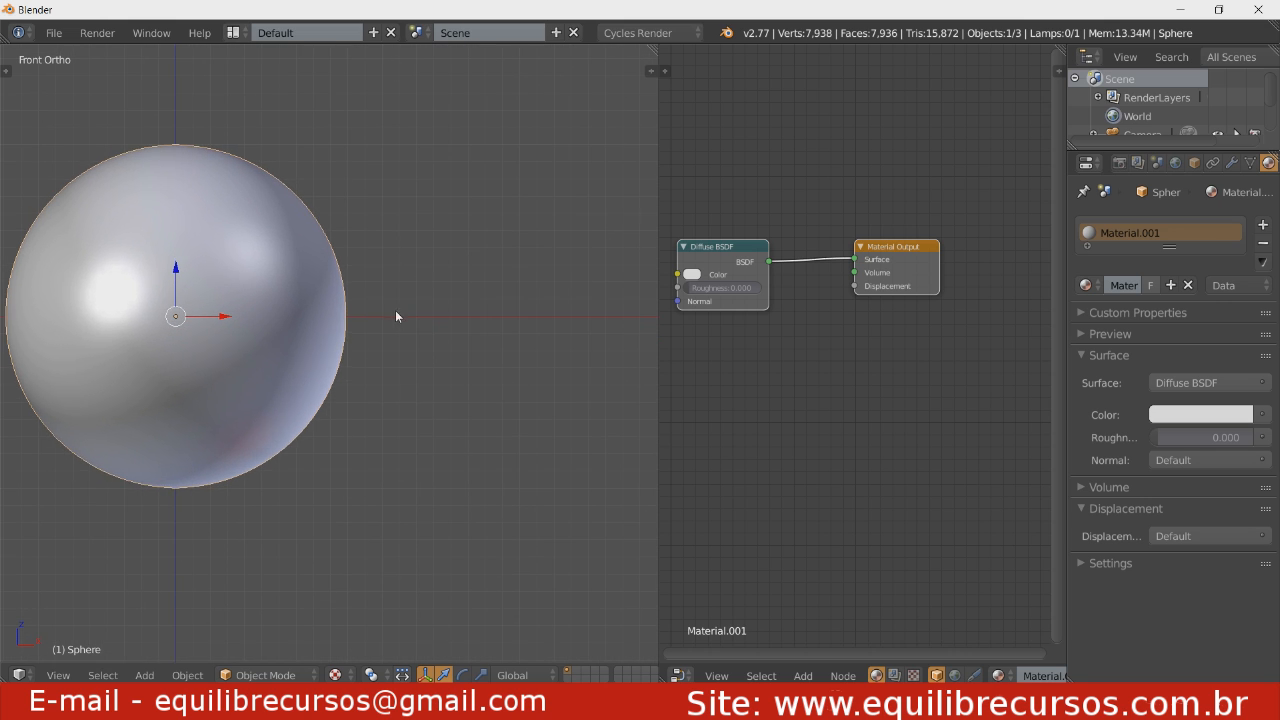
{"action": "scroll", "coordinate": [397, 317], "scroll_direction": "down", "scroll_amount": 1}
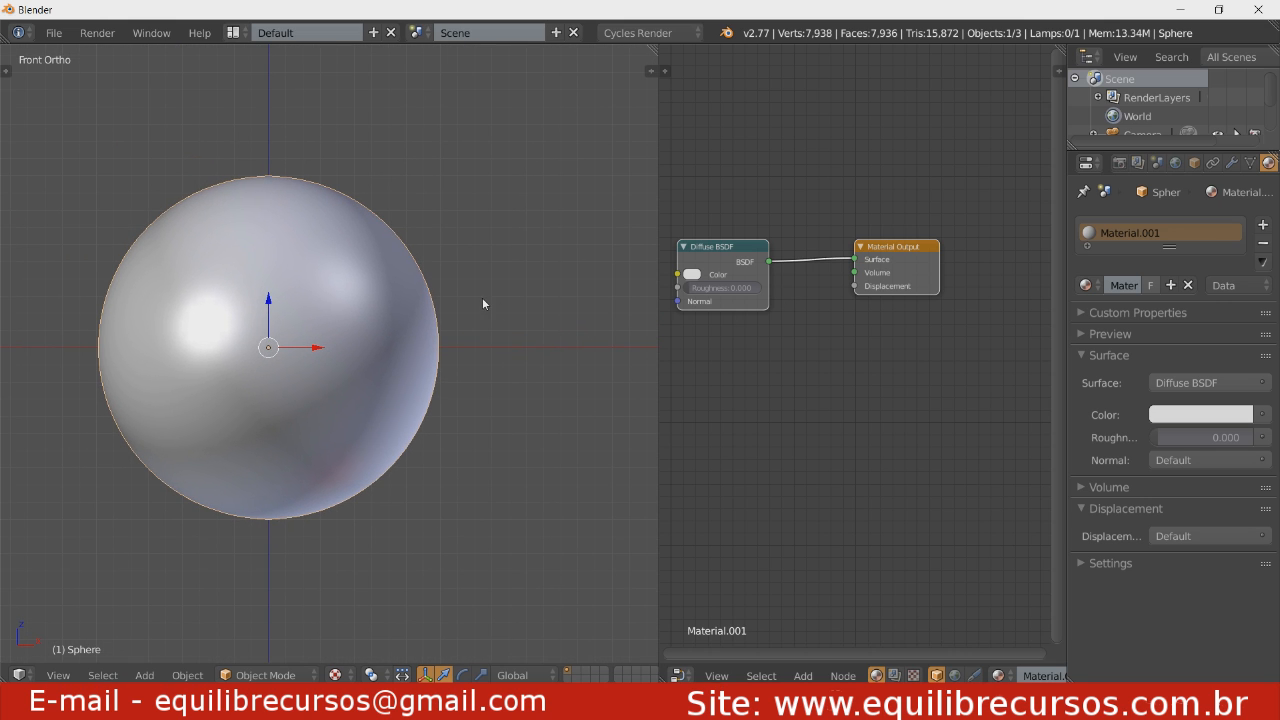
{"action": "key", "text": "z"}
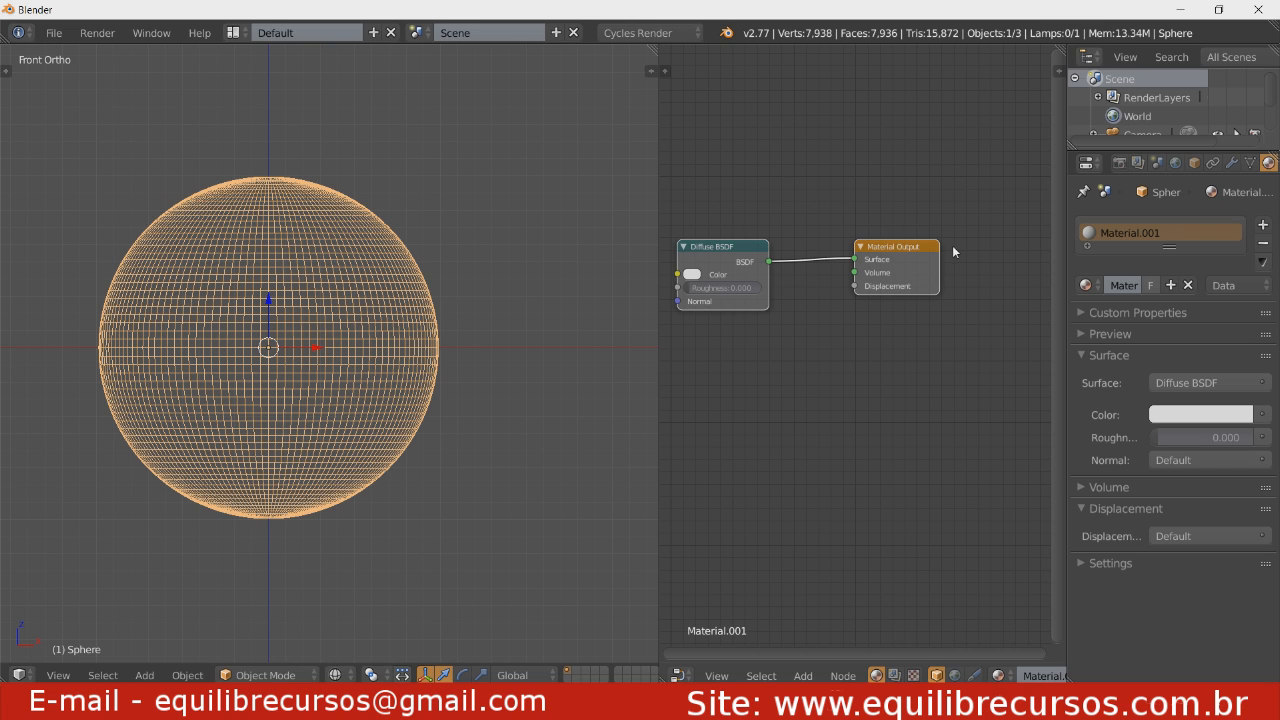
{"action": "key", "text": "z"}
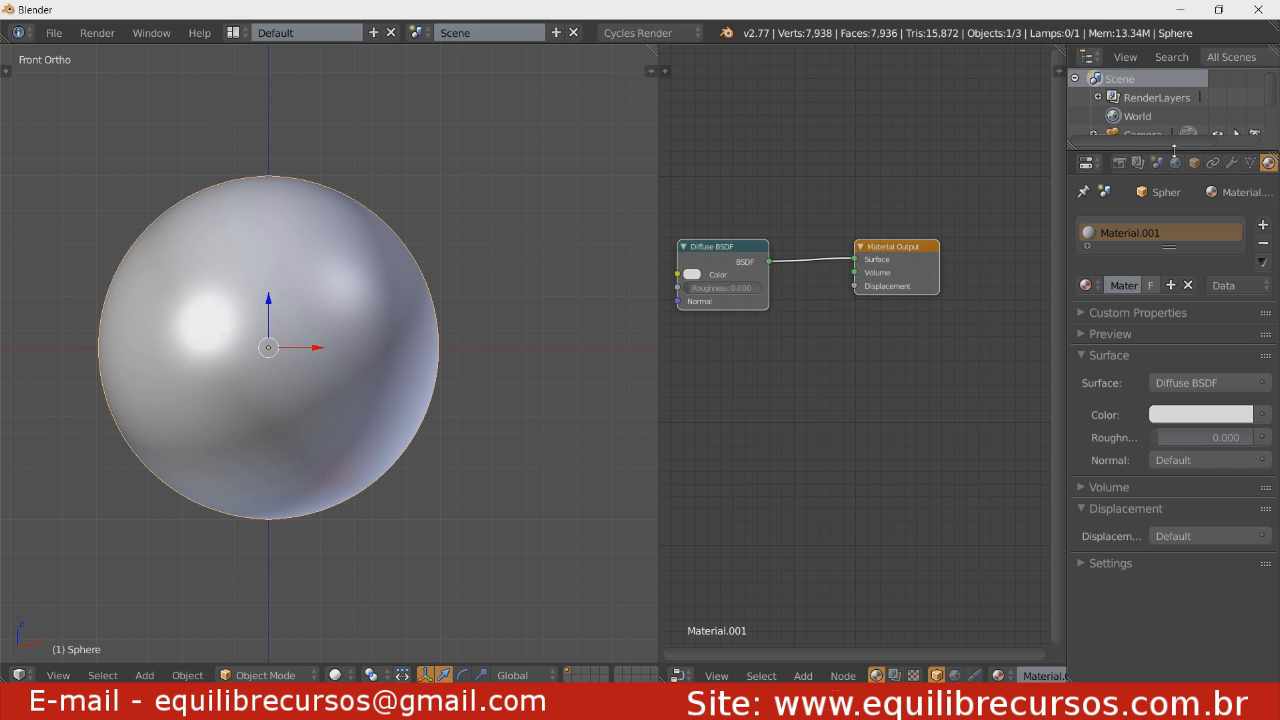
Enlarge the outliner and delete the scene's existing point lamp.
{"action": "left_click_drag", "start_coordinate": [1140, 146], "coordinate": [1140, 213]}
{"action": "left_click", "coordinate": [1136, 153]}
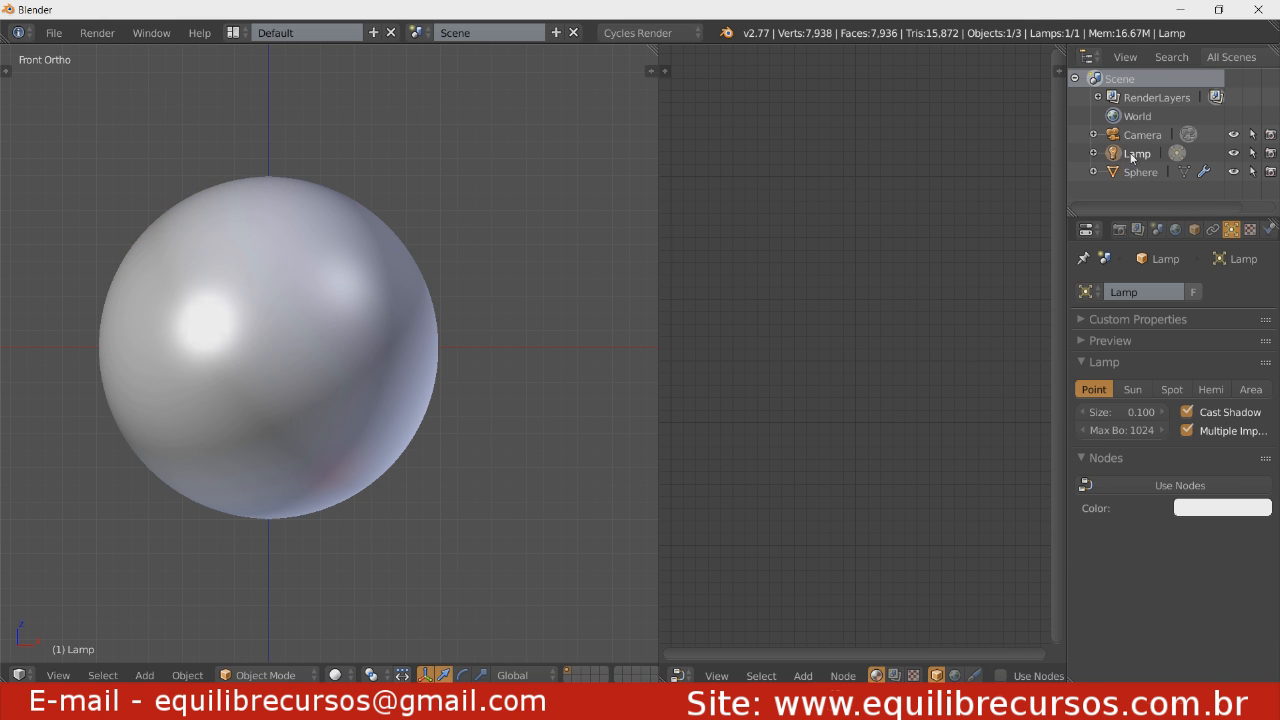
{"action": "scroll", "coordinate": [498, 350], "scroll_direction": "down", "scroll_amount": 2}
{"action": "scroll", "coordinate": [498, 400], "scroll_direction": "down", "scroll_amount": 5}
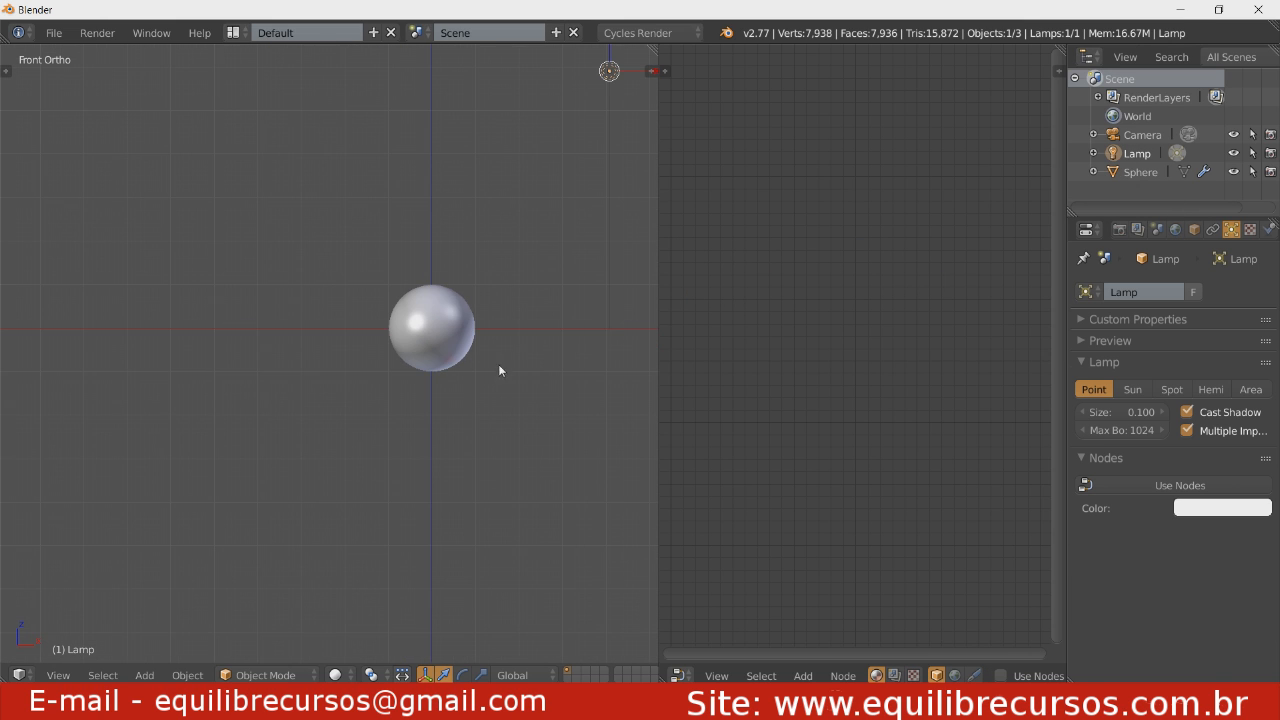
{"action": "middle_click_drag", "start_coordinate": [498, 366], "coordinate": [399, 418], "text": "shift"}
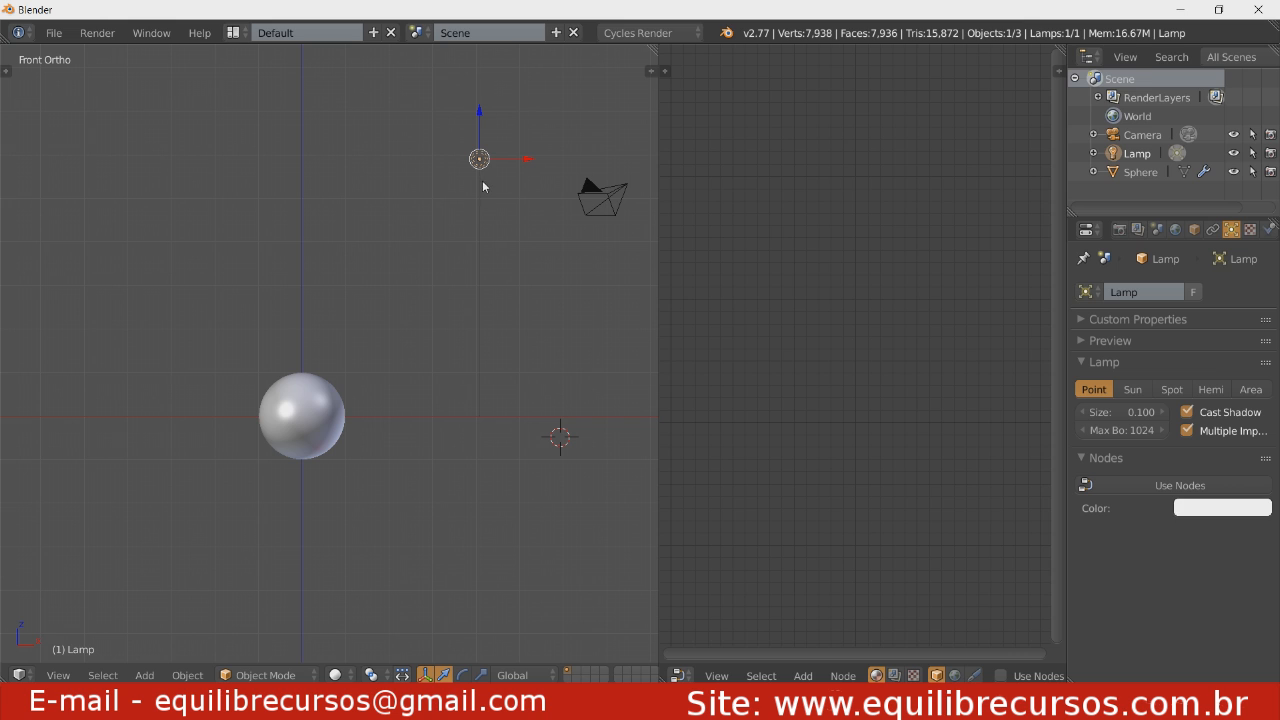
{"action": "key", "text": "x"}
{"action": "left_click", "coordinate": [497, 180]}
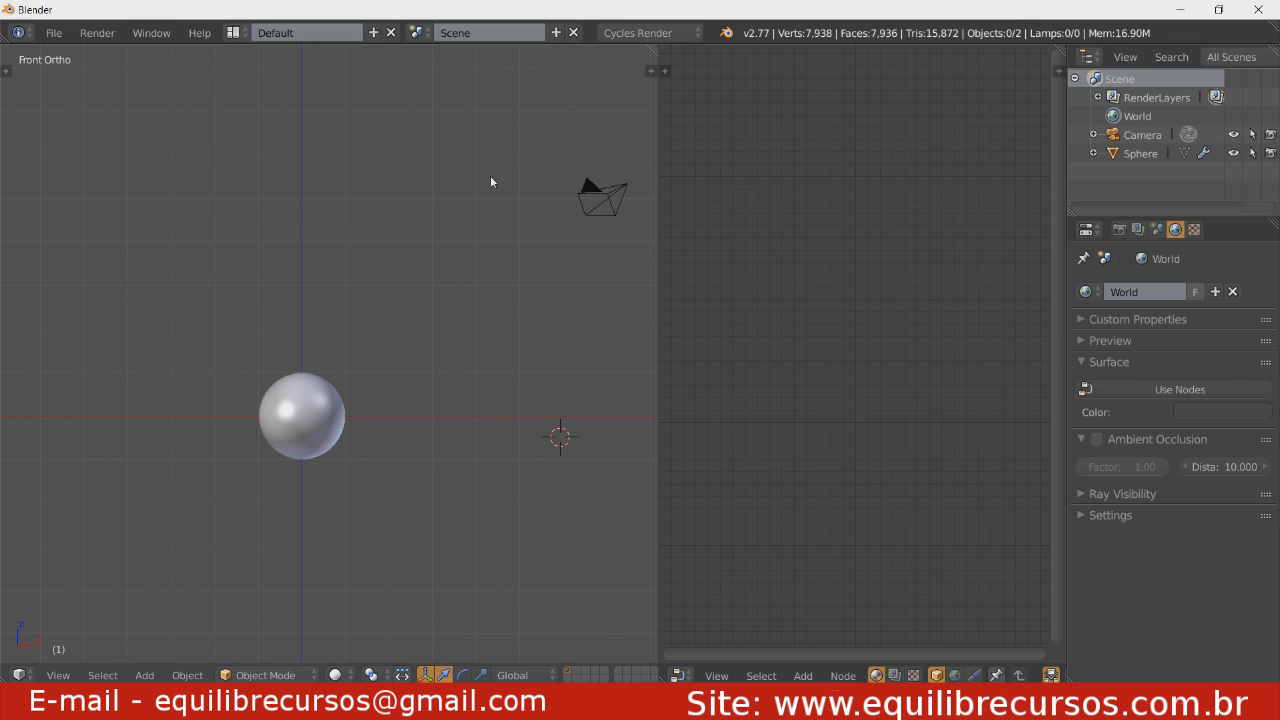
Scale the sphere up uniformly by a factor of 10.
{"action": "right_click", "coordinate": [341, 399]}
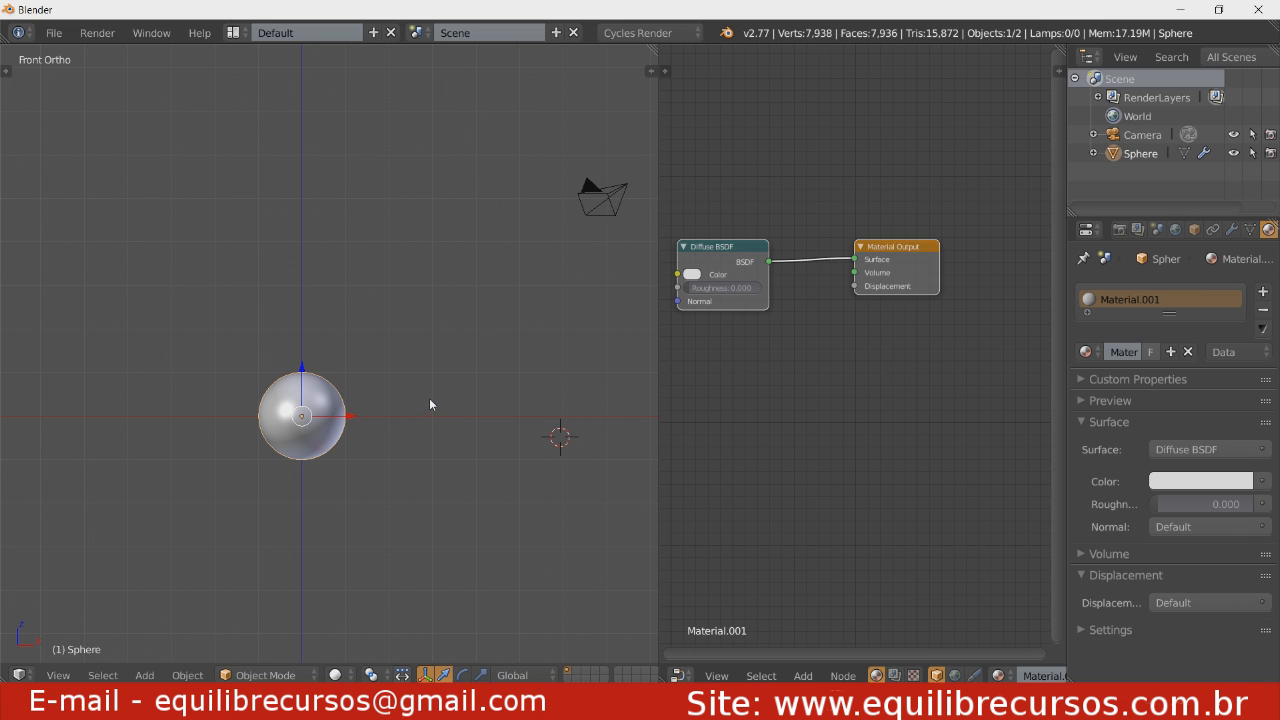
{"action": "type", "text": "s10"}
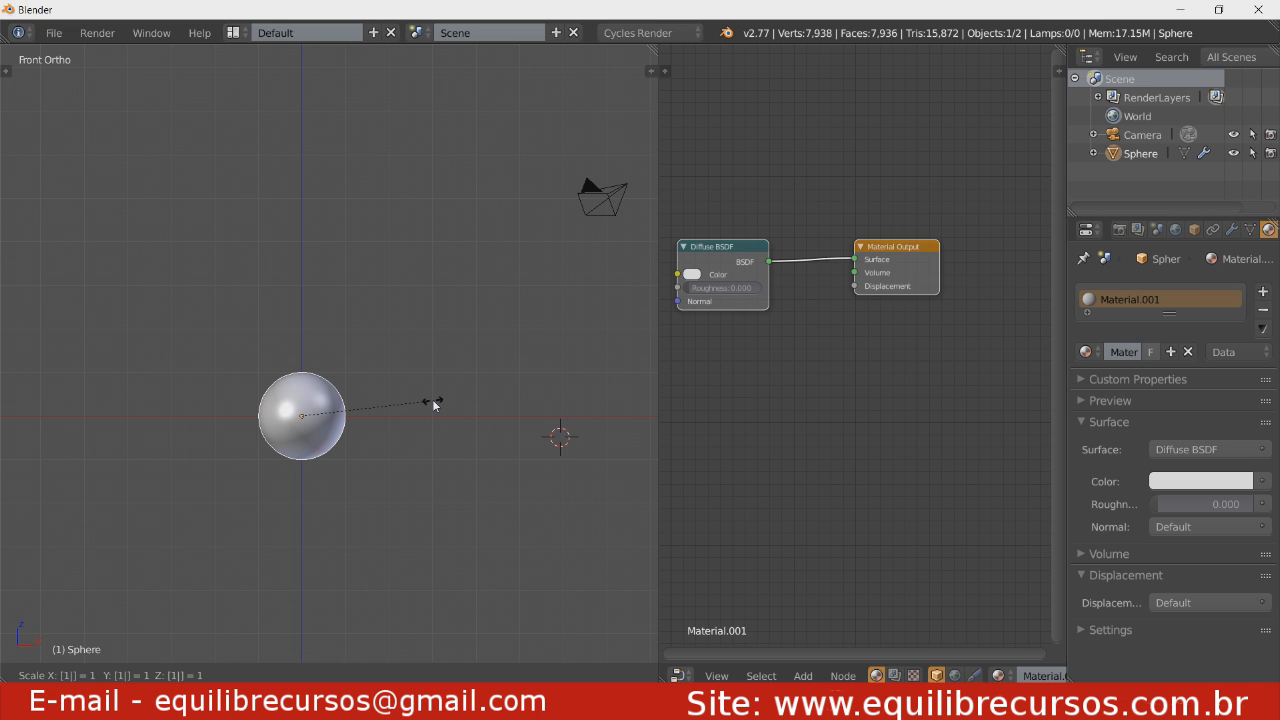
{"action": "key", "text": "Return"}
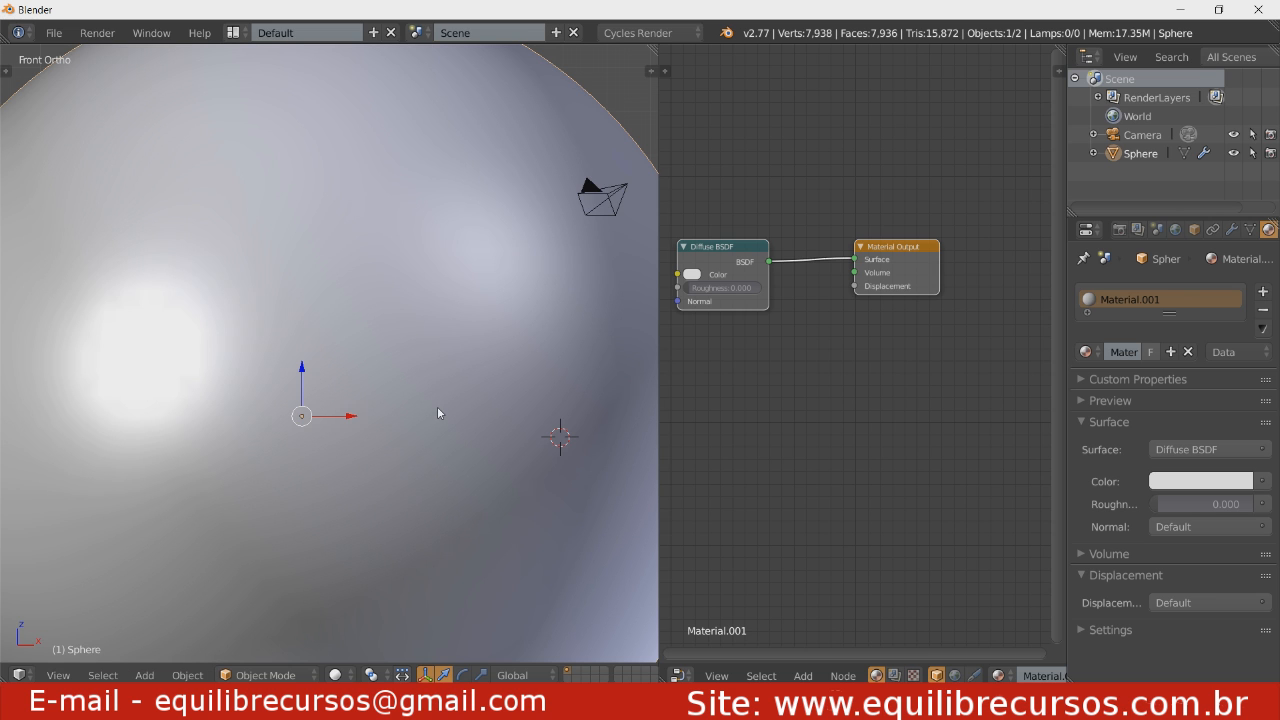
{"action": "scroll", "coordinate": [405, 430], "scroll_direction": "down", "scroll_amount": 6}
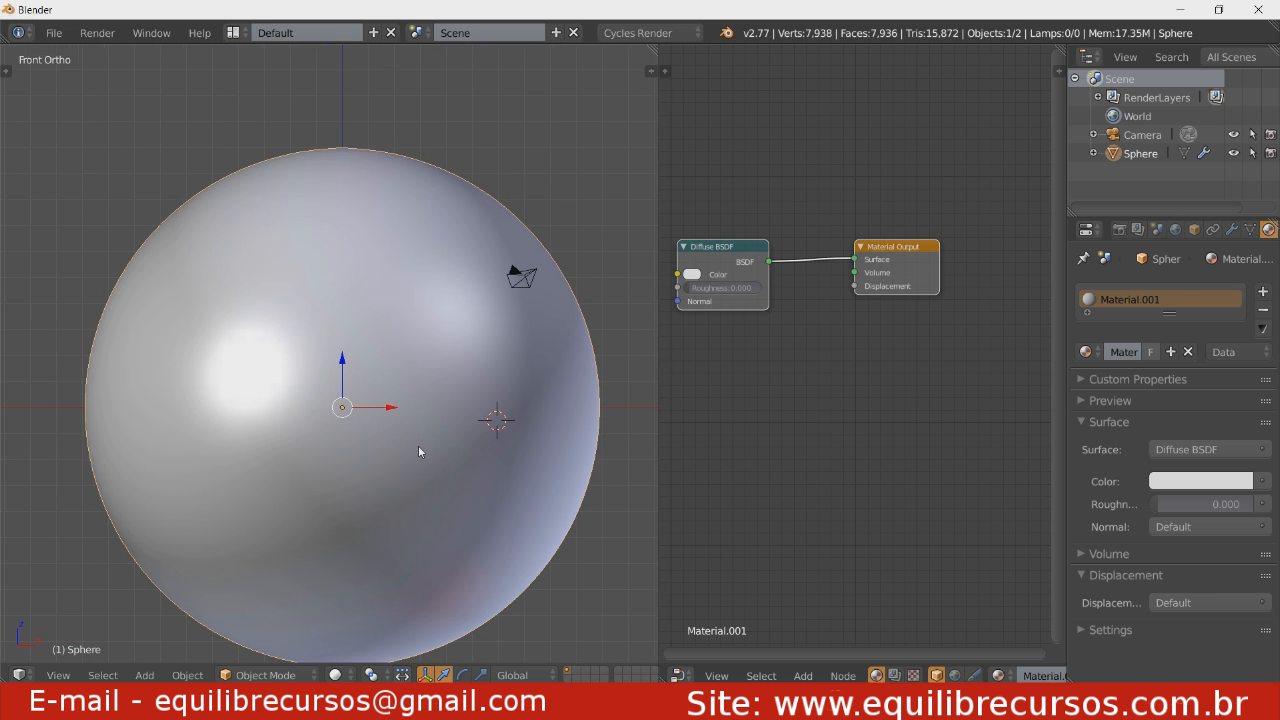
{"action": "middle_click_drag", "start_coordinate": [419, 430], "coordinate": [391, 379], "text": "shift"}
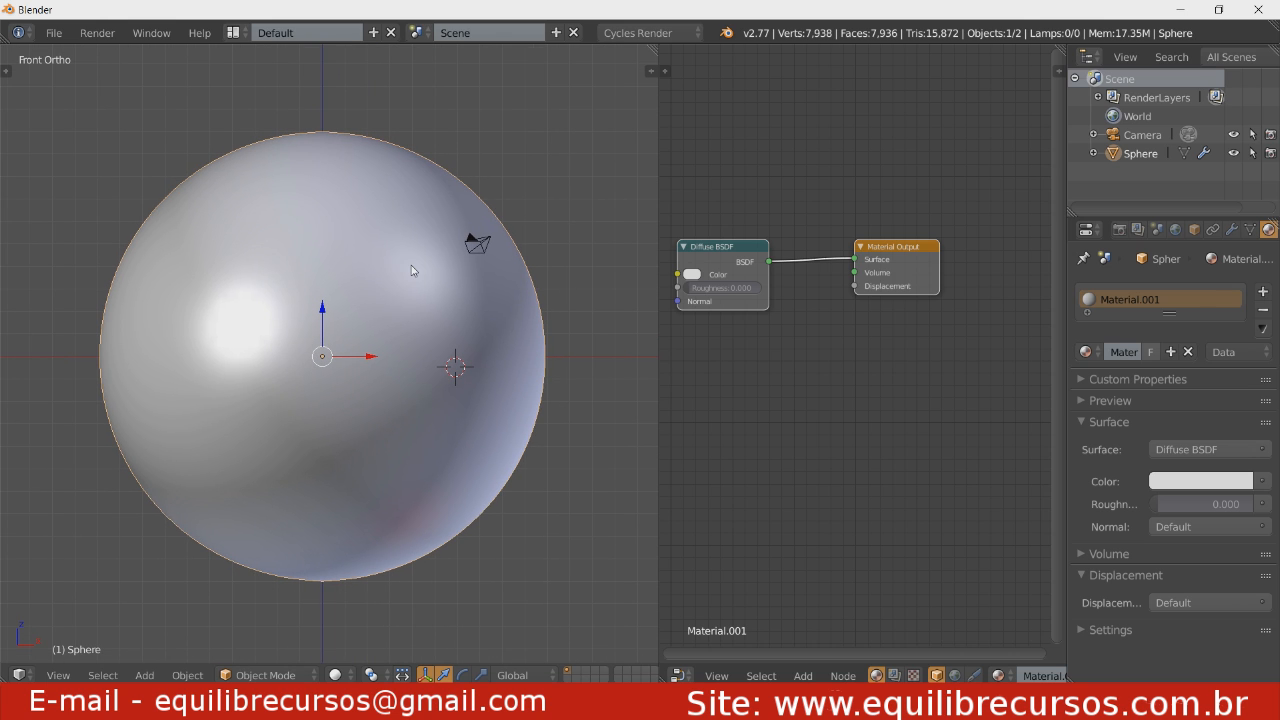
Add a Sun lamp and move it just above the top of the sphere.
{"action": "key", "text": "shift+a"}
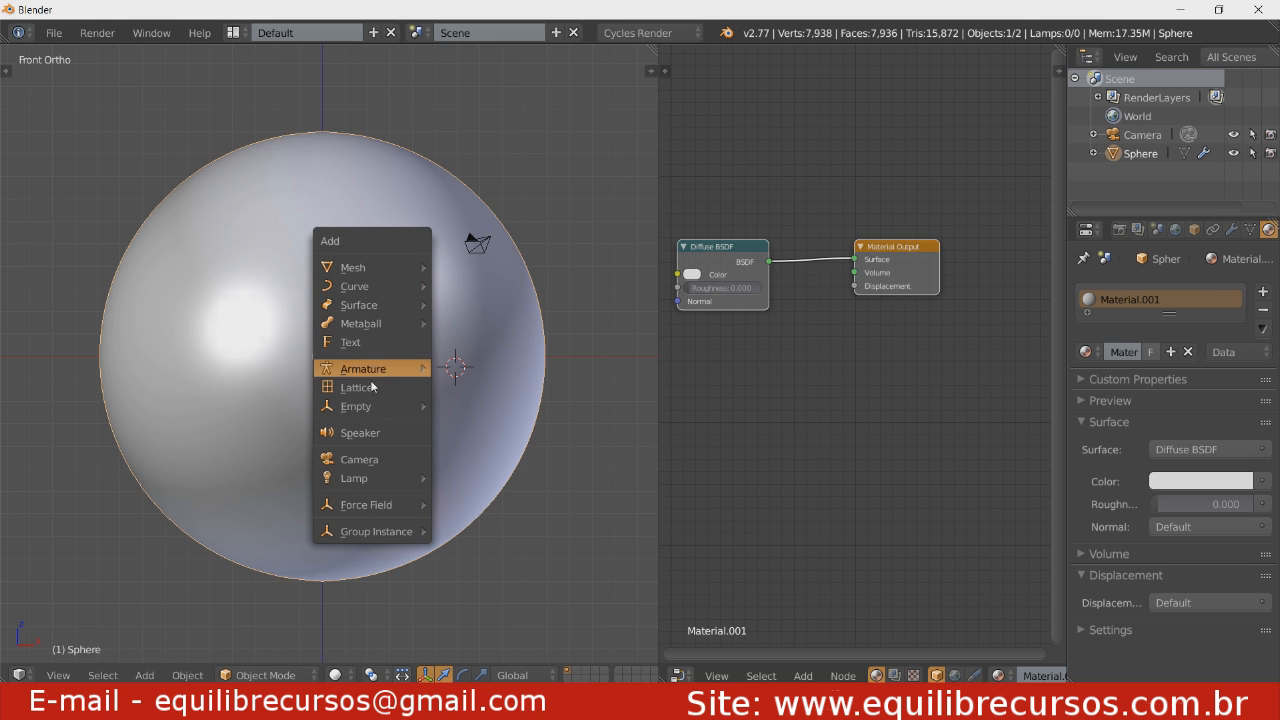
{"action": "mouse_move", "coordinate": [372, 480]}
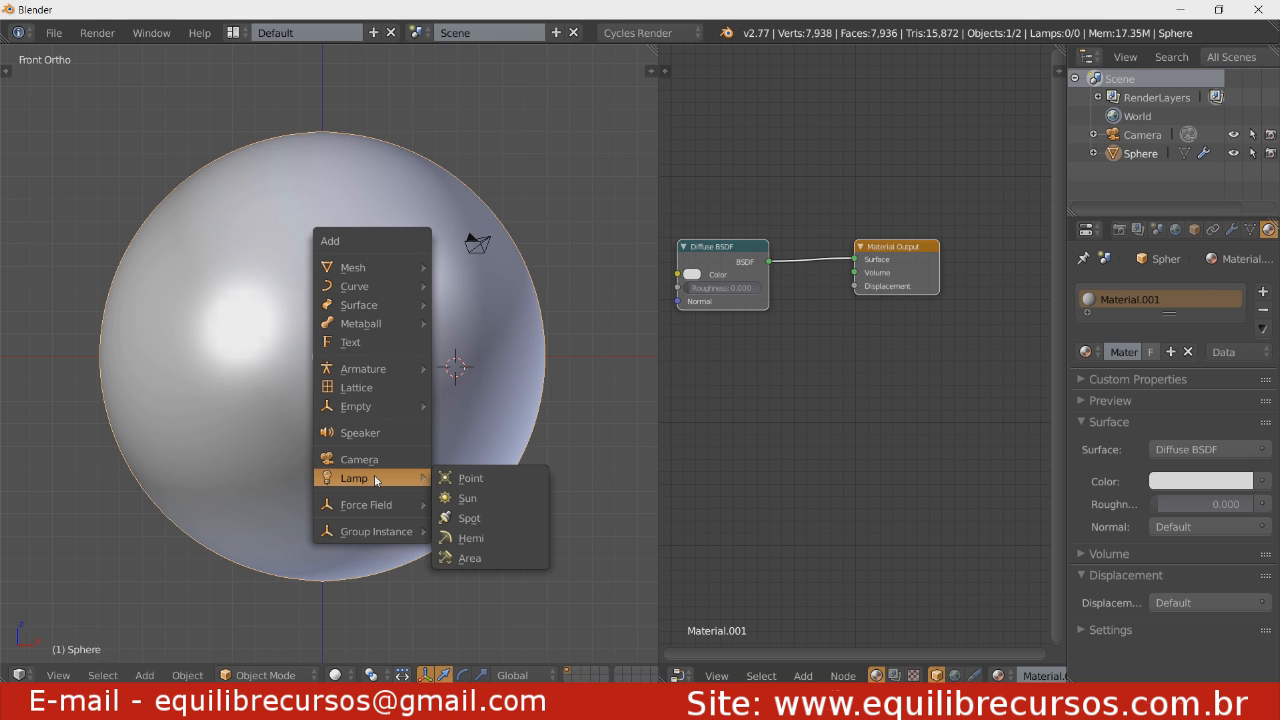
{"action": "left_click", "coordinate": [468, 498]}
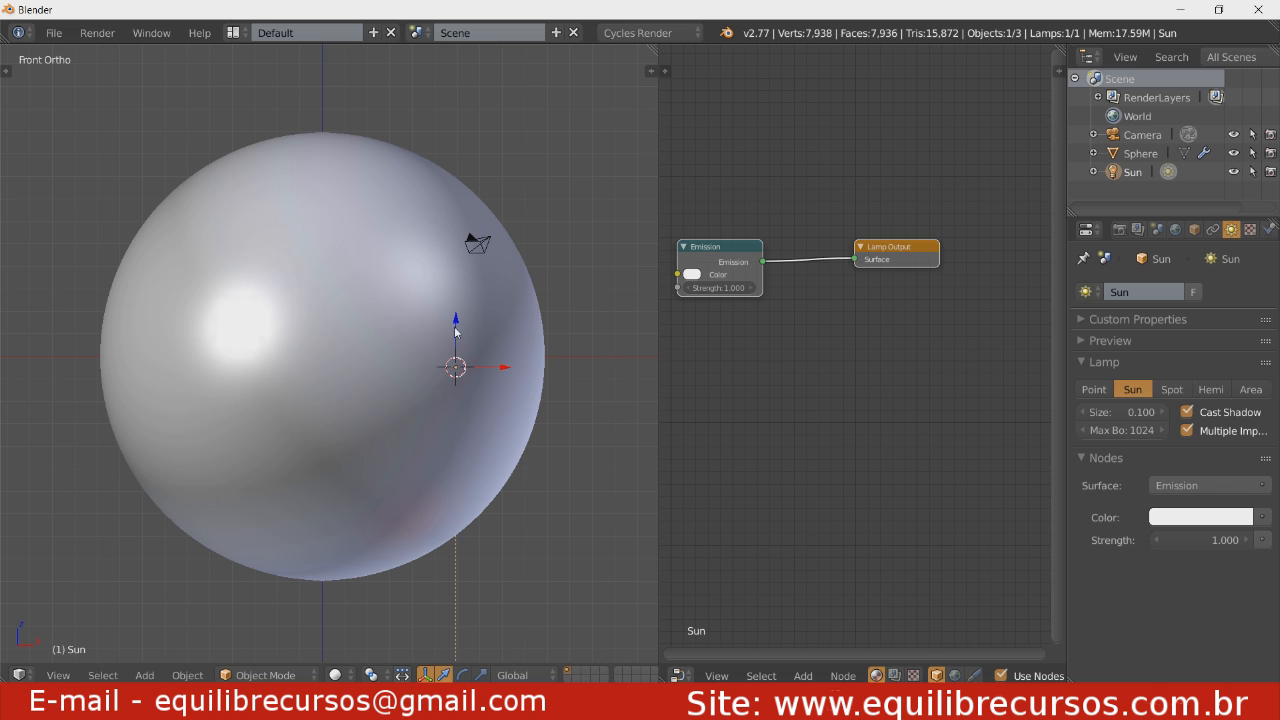
{"action": "left_click_drag", "start_coordinate": [456, 332], "coordinate": [348, 100]}
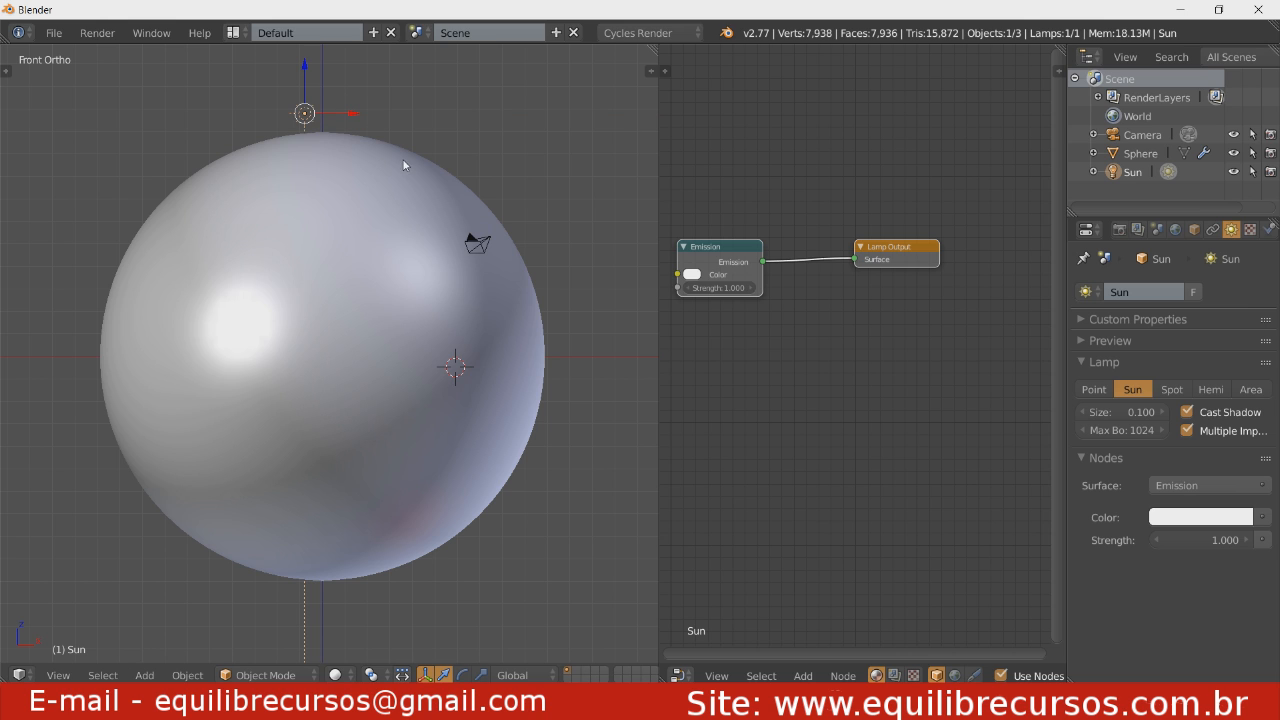
Using a rendered preview, rotate the sun to light the sphere's upper-left side and set its emission strength to 5.
{"action": "key", "text": "shift+z"}
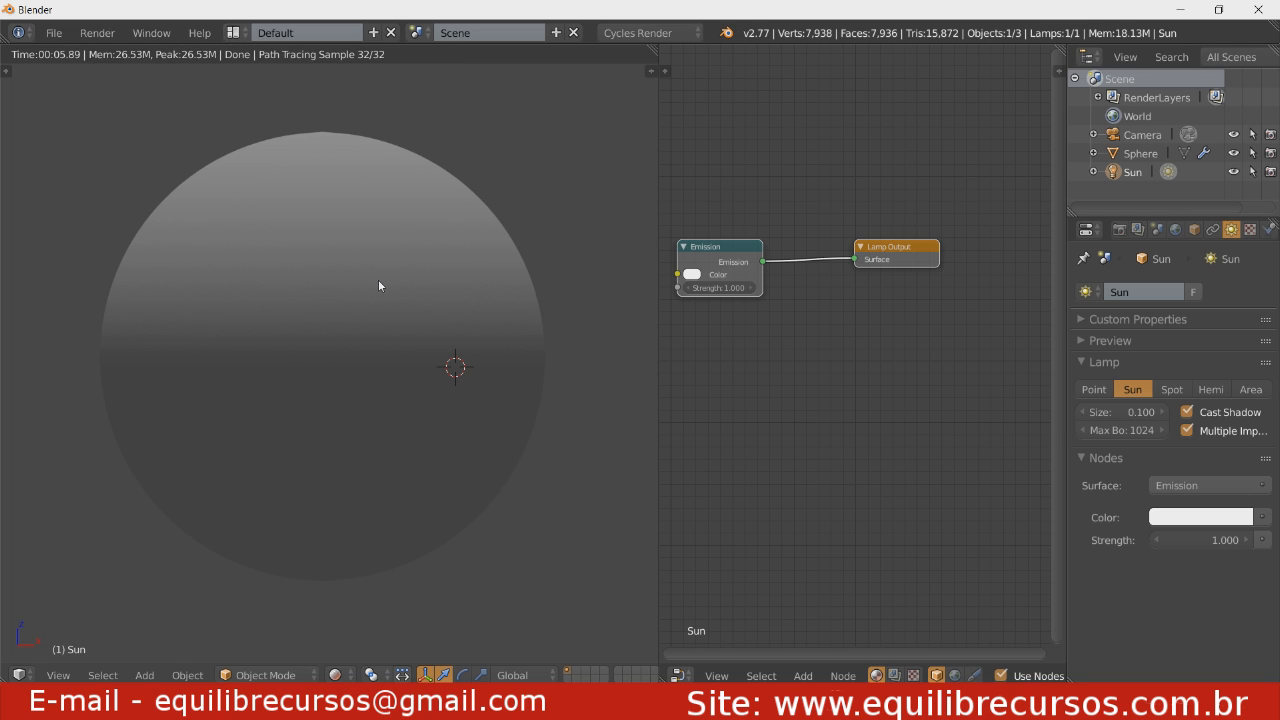
{"action": "key", "text": "r"}
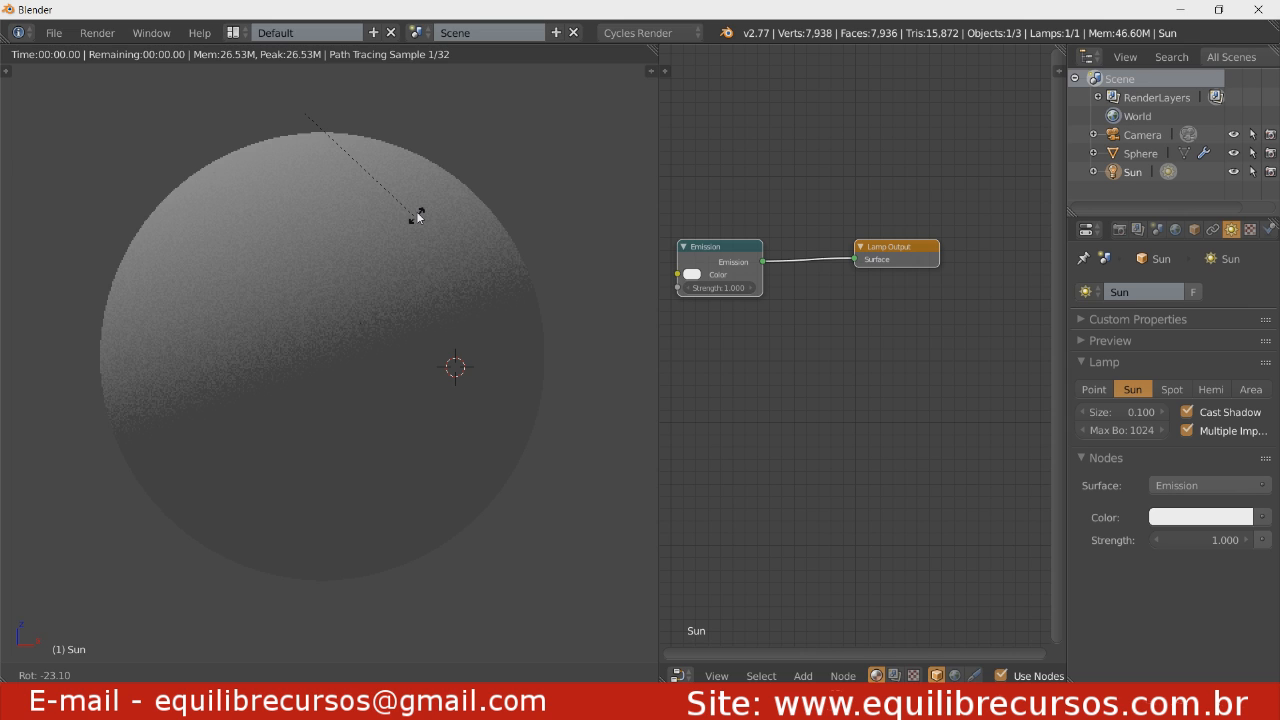
{"action": "left_click", "coordinate": [419, 212]}
{"action": "left_click", "coordinate": [1203, 537]}
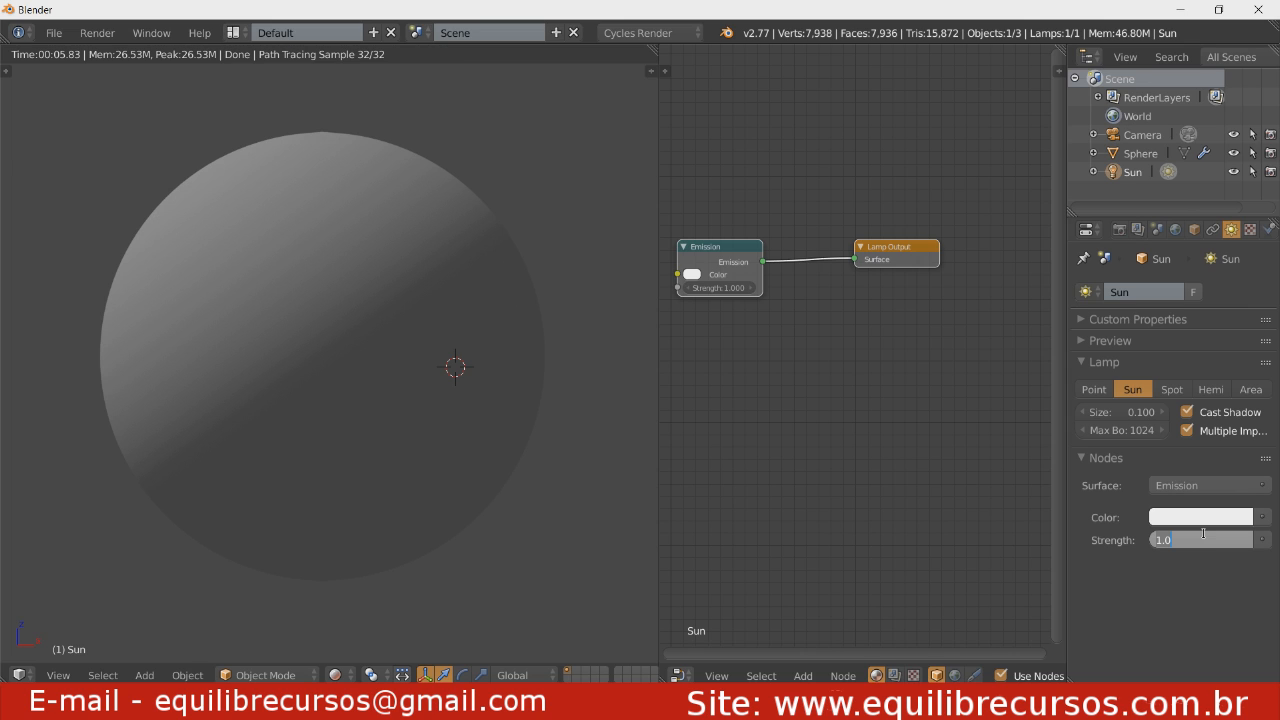
{"action": "type", "text": "5"}
{"action": "key", "text": "Return"}
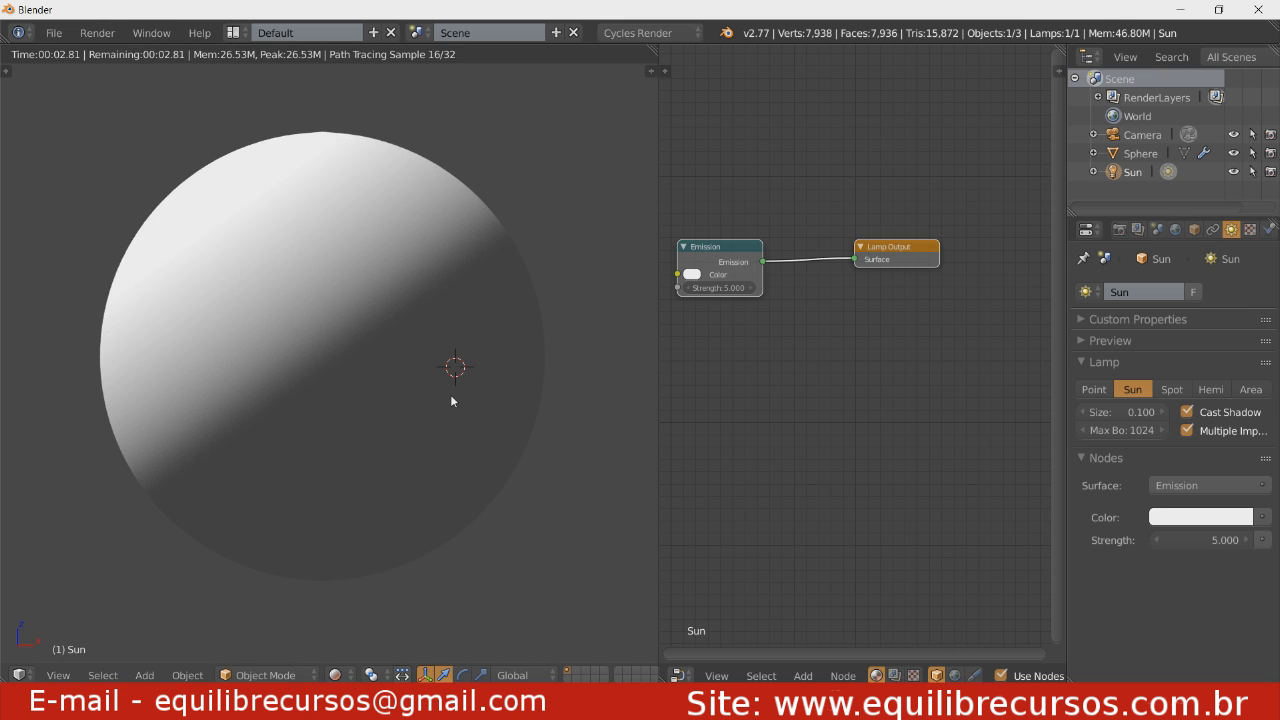
{"action": "key", "text": "shift+z"}
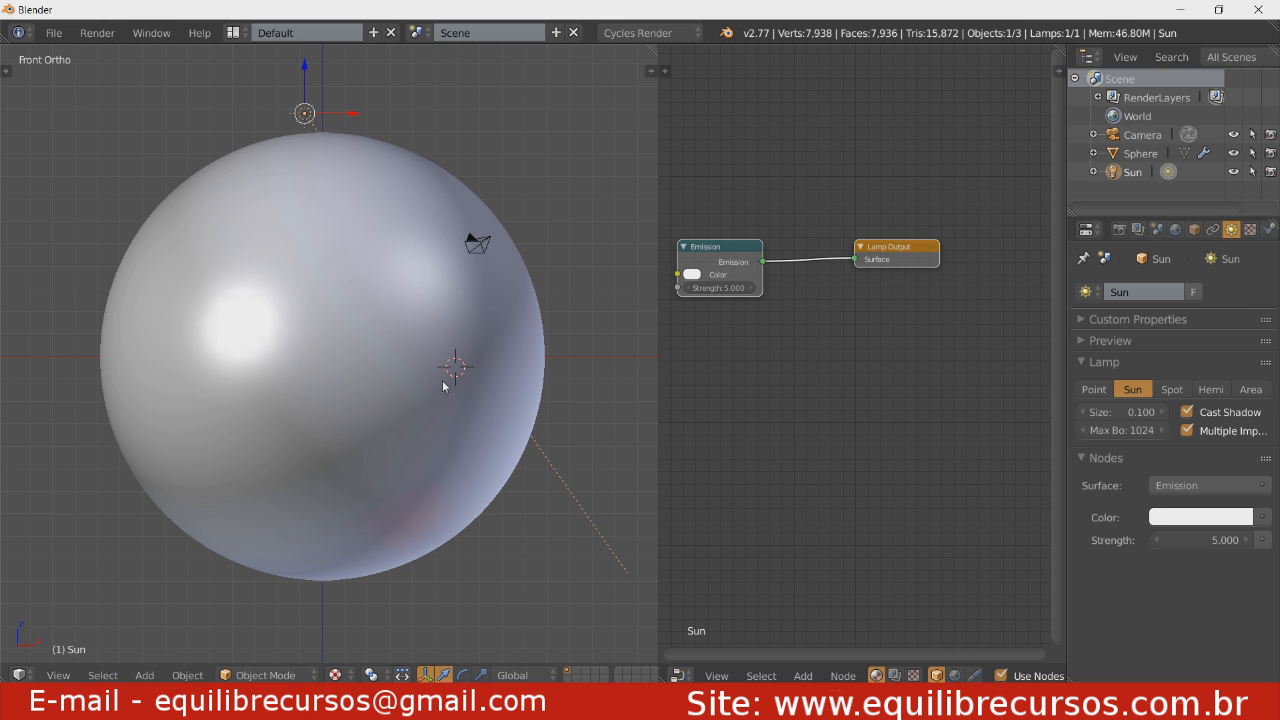
Look through the camera and fly it back and sideways so the sphere sits in the right half of the frame, slightly cropped below.
{"action": "scroll", "coordinate": [414, 372], "scroll_direction": "down", "scroll_amount": 3}
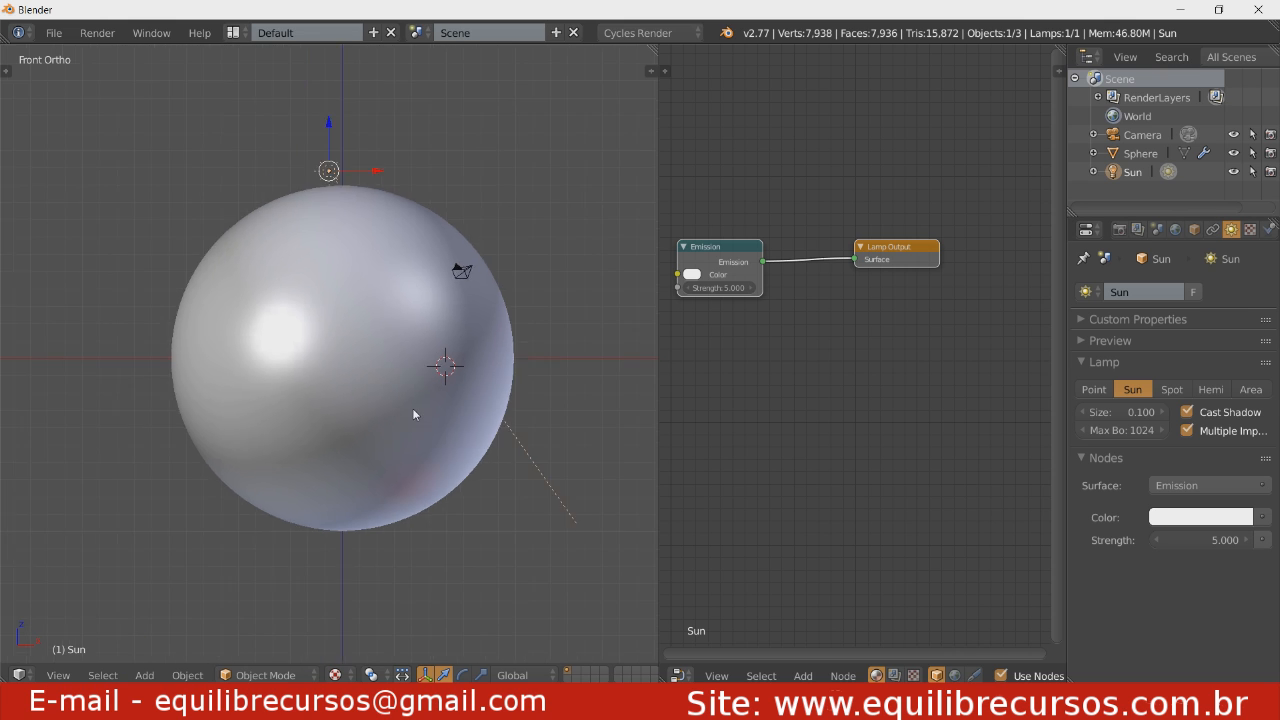
{"action": "scroll", "coordinate": [420, 351], "scroll_direction": "down", "scroll_amount": 1}
{"action": "right_click", "coordinate": [444, 295]}
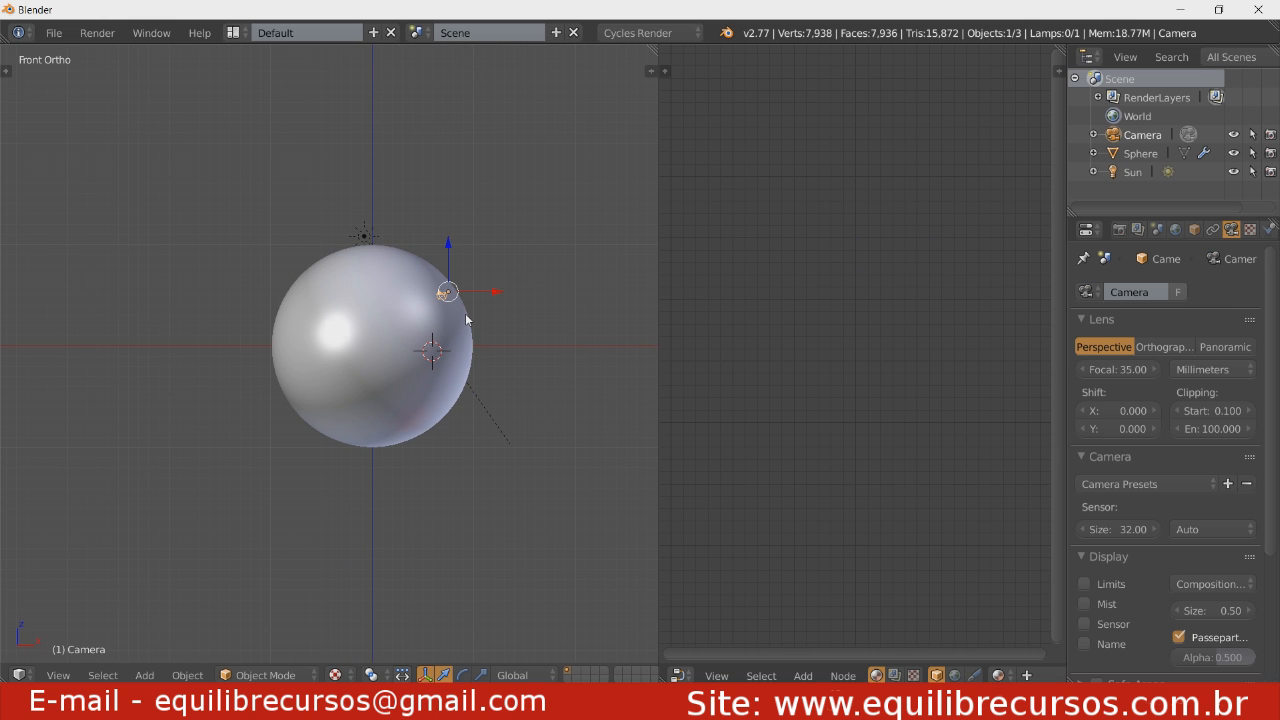
{"action": "key", "text": "KP_0"}
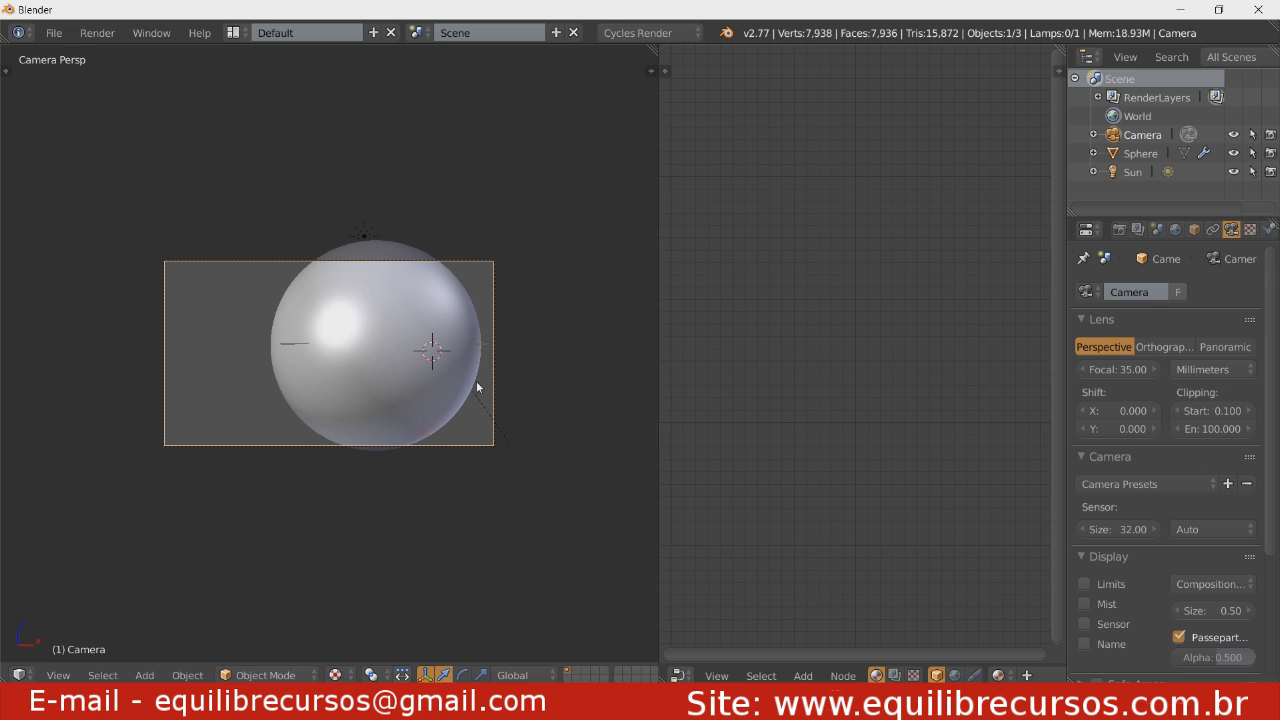
{"action": "key", "text": "shift+f"}
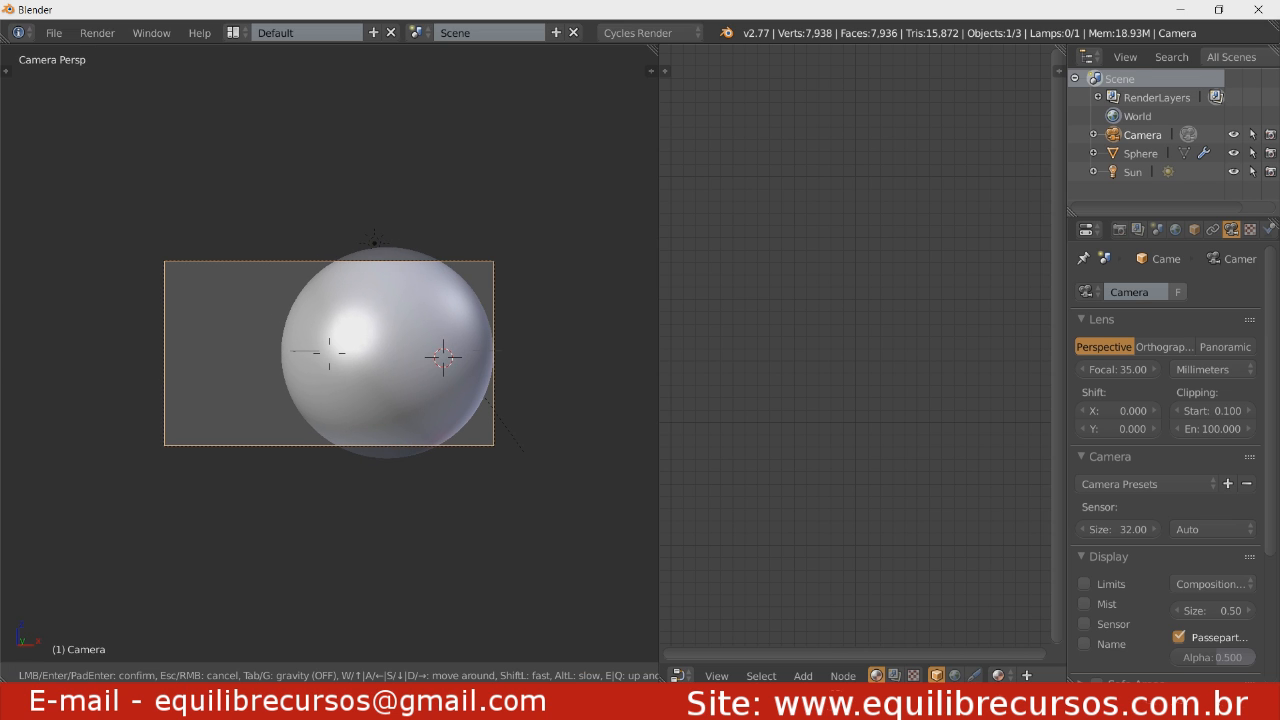
{"action": "key", "text": "s"}
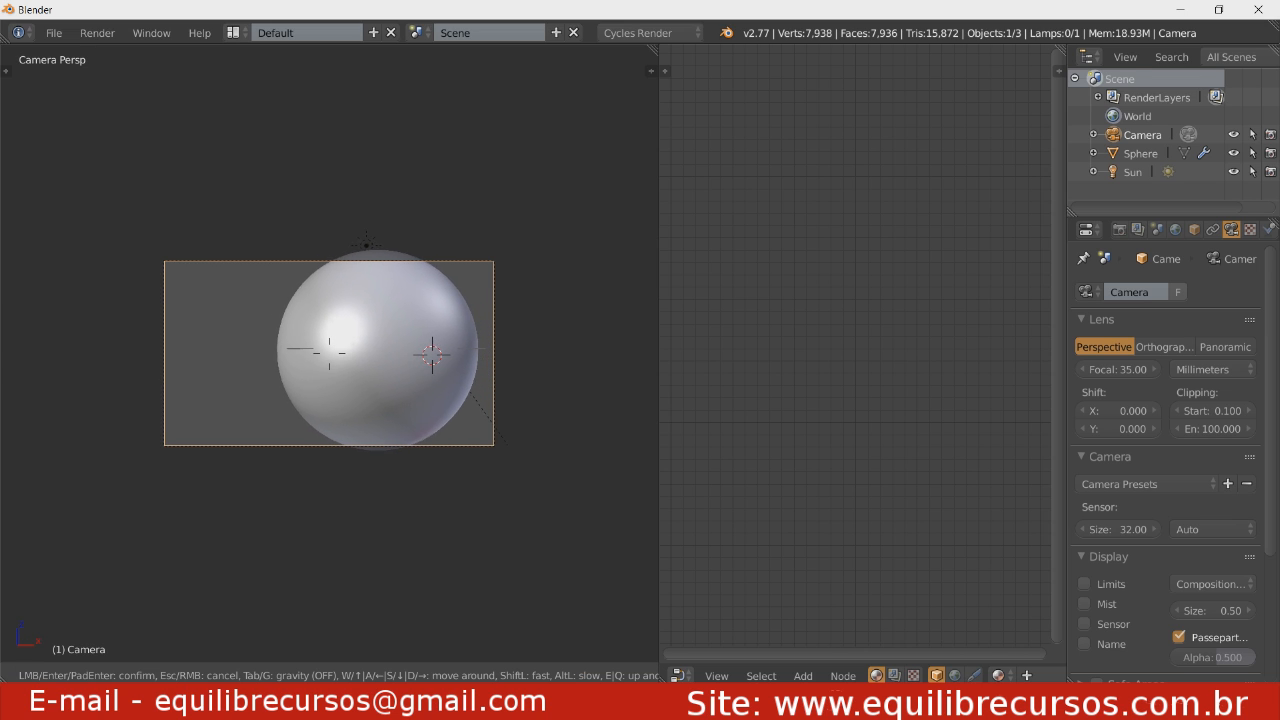
{"action": "key", "text": "s"}
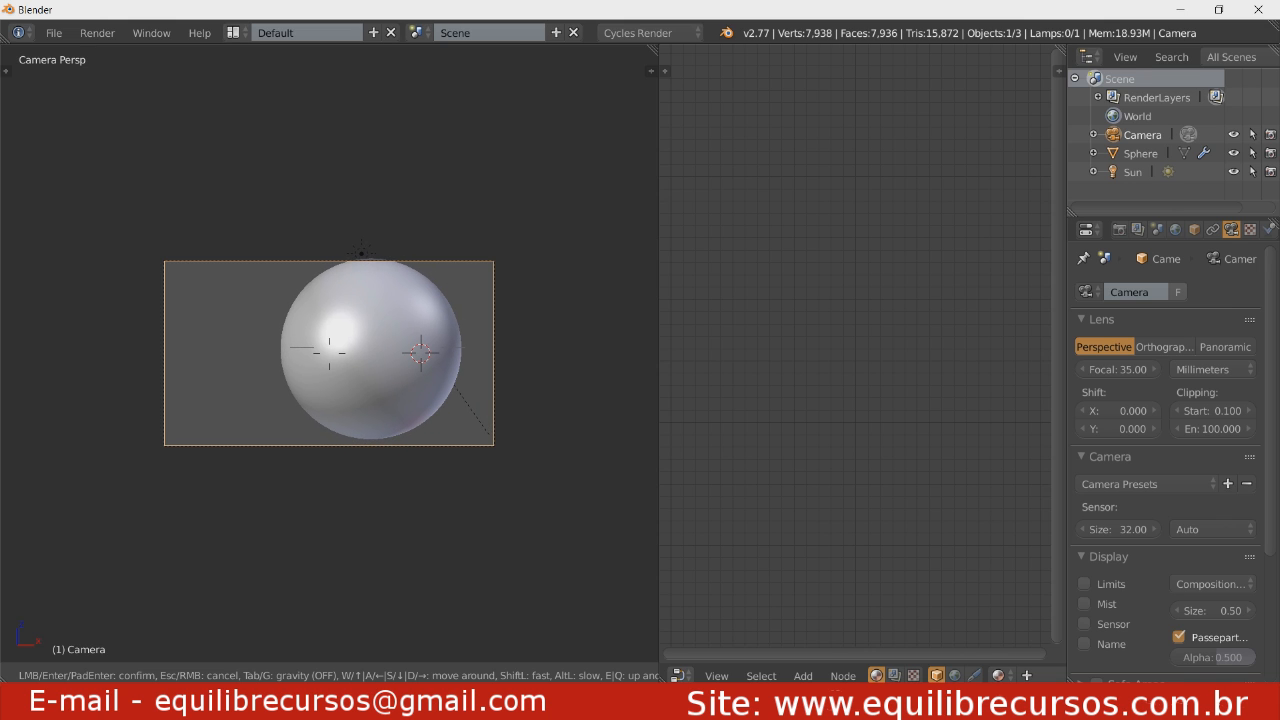
{"action": "key", "text": "w"}
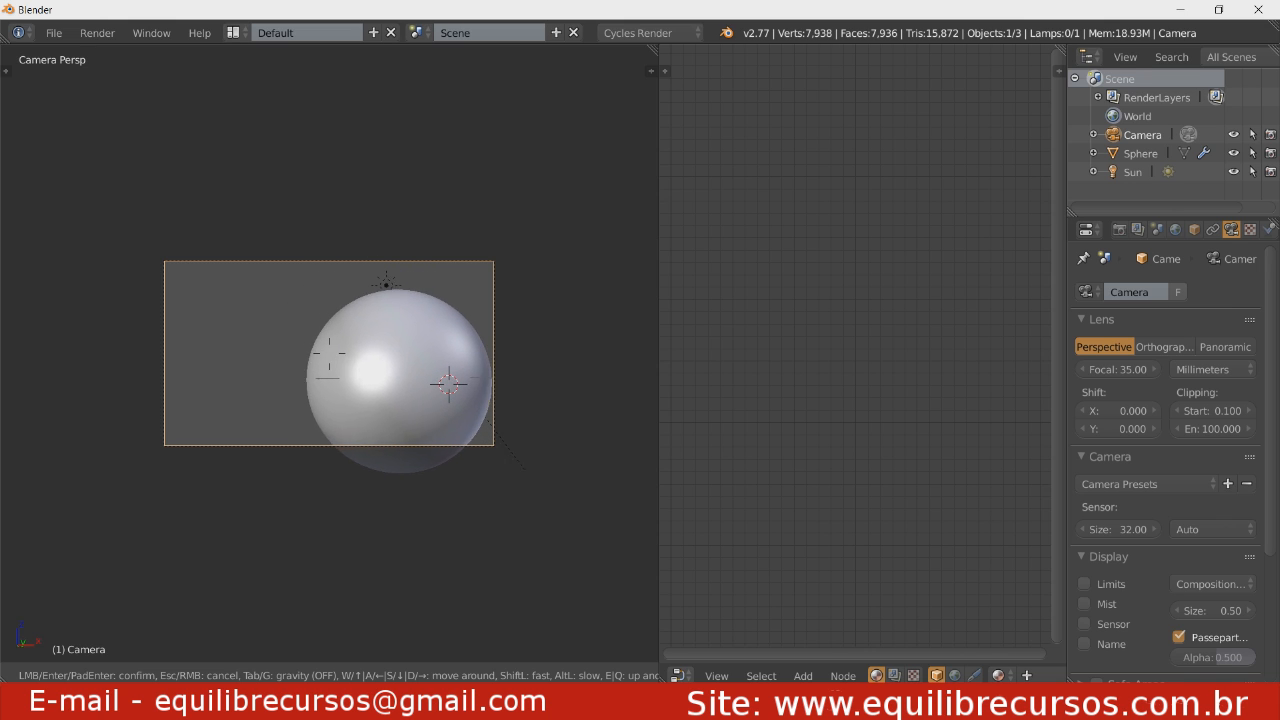
{"action": "left_click", "coordinate": [329, 358]}
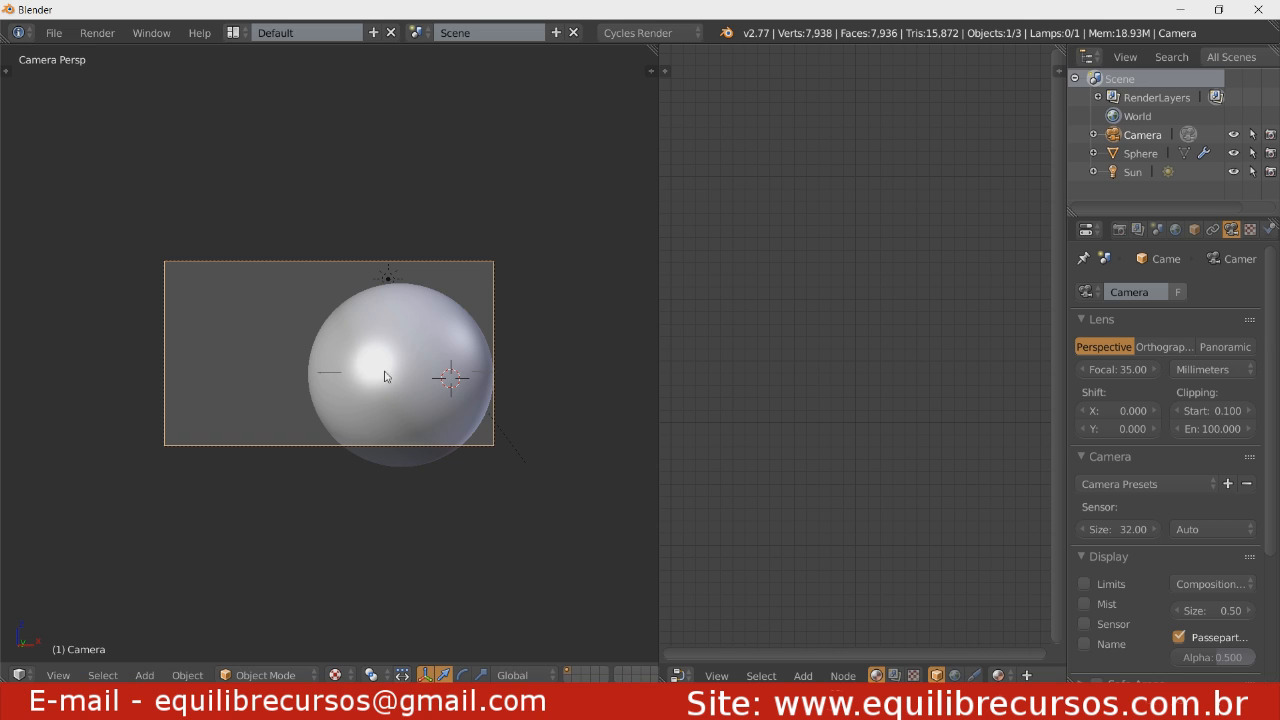
{"action": "scroll", "coordinate": [426, 405], "scroll_direction": "up", "scroll_amount": 4}
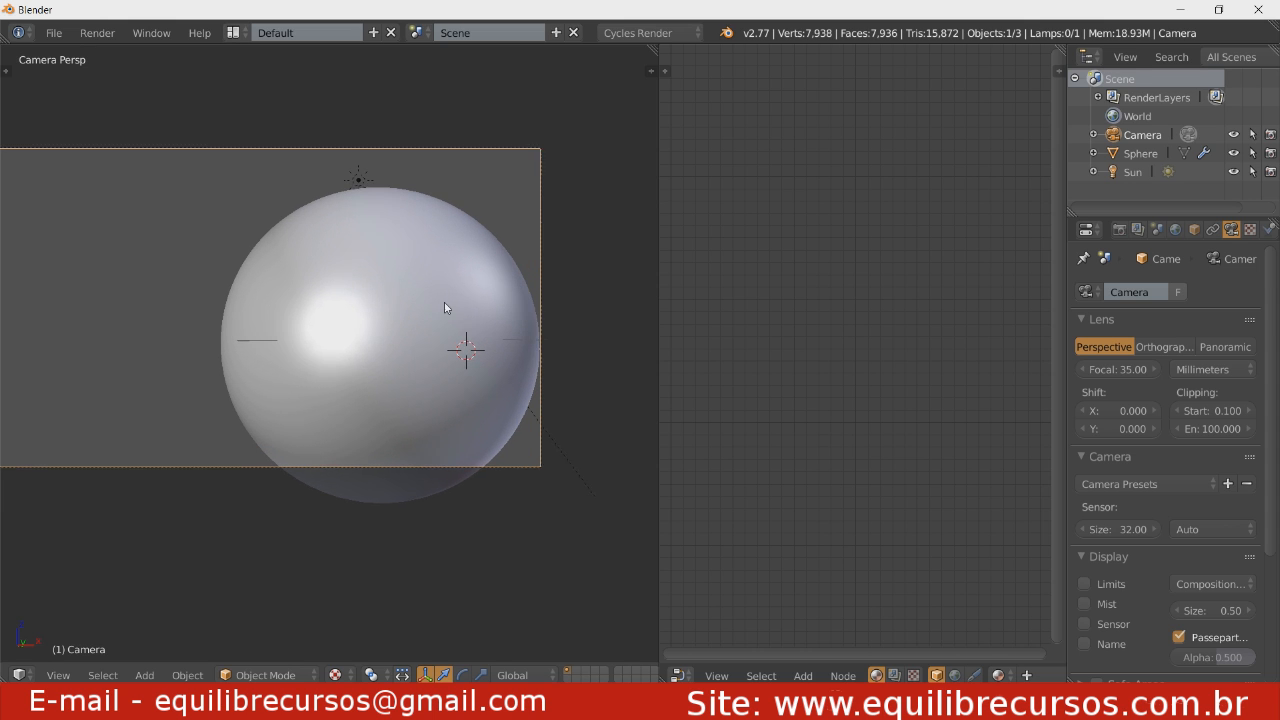
{"action": "middle_click_drag", "start_coordinate": [429, 354], "coordinate": [403, 330], "text": "shift"}
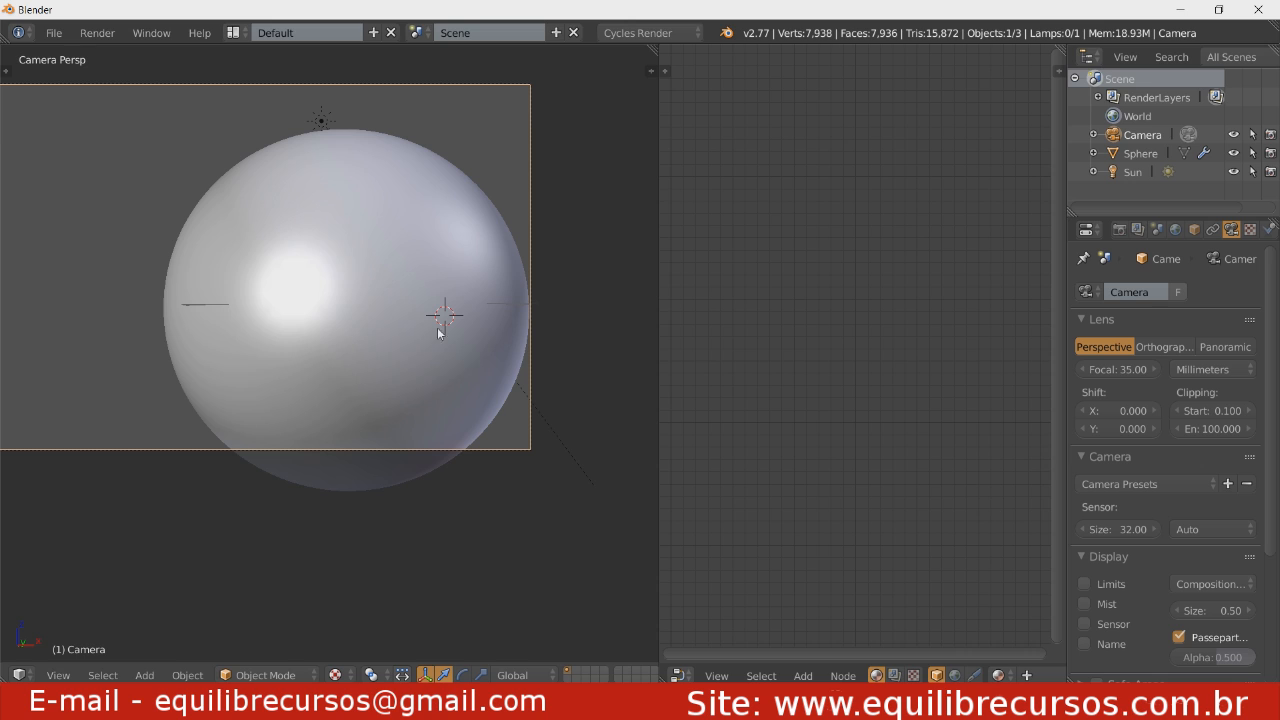
Enable nodes for the world, darken its background color to near black, and check the sphere in a rendered preview.
{"action": "right_click", "coordinate": [383, 318]}
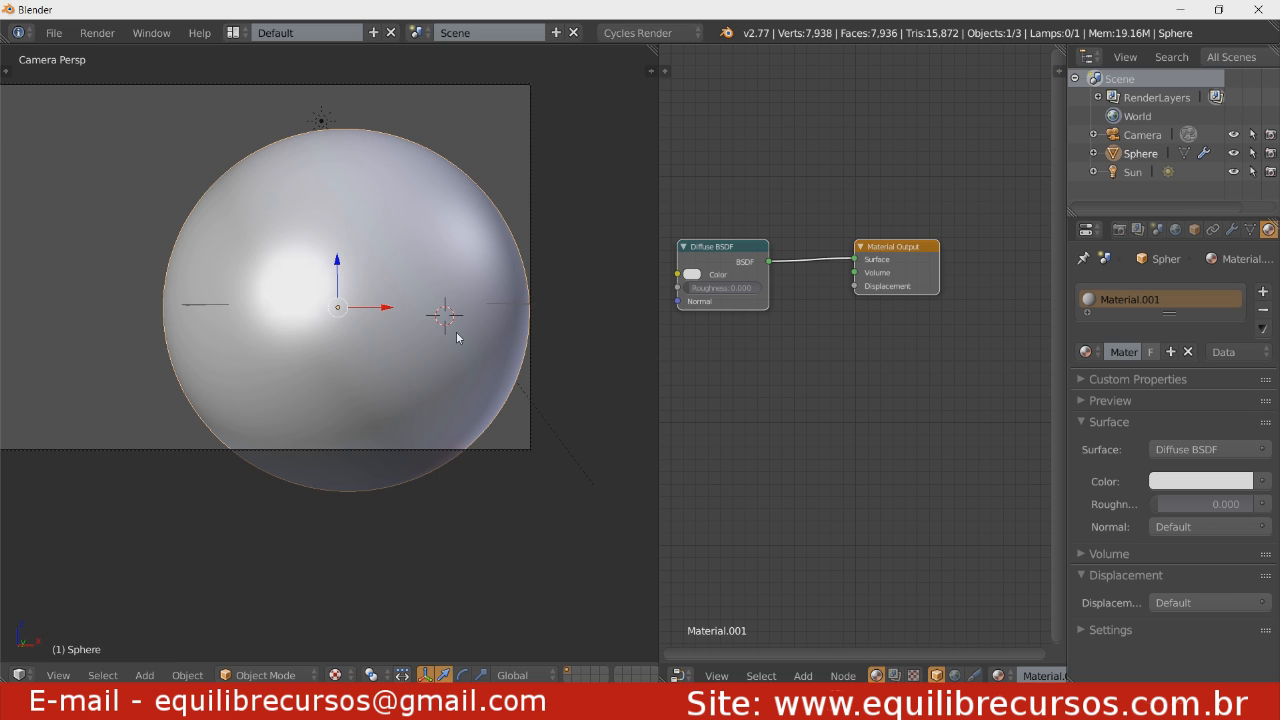
{"action": "left_click", "coordinate": [1175, 230]}
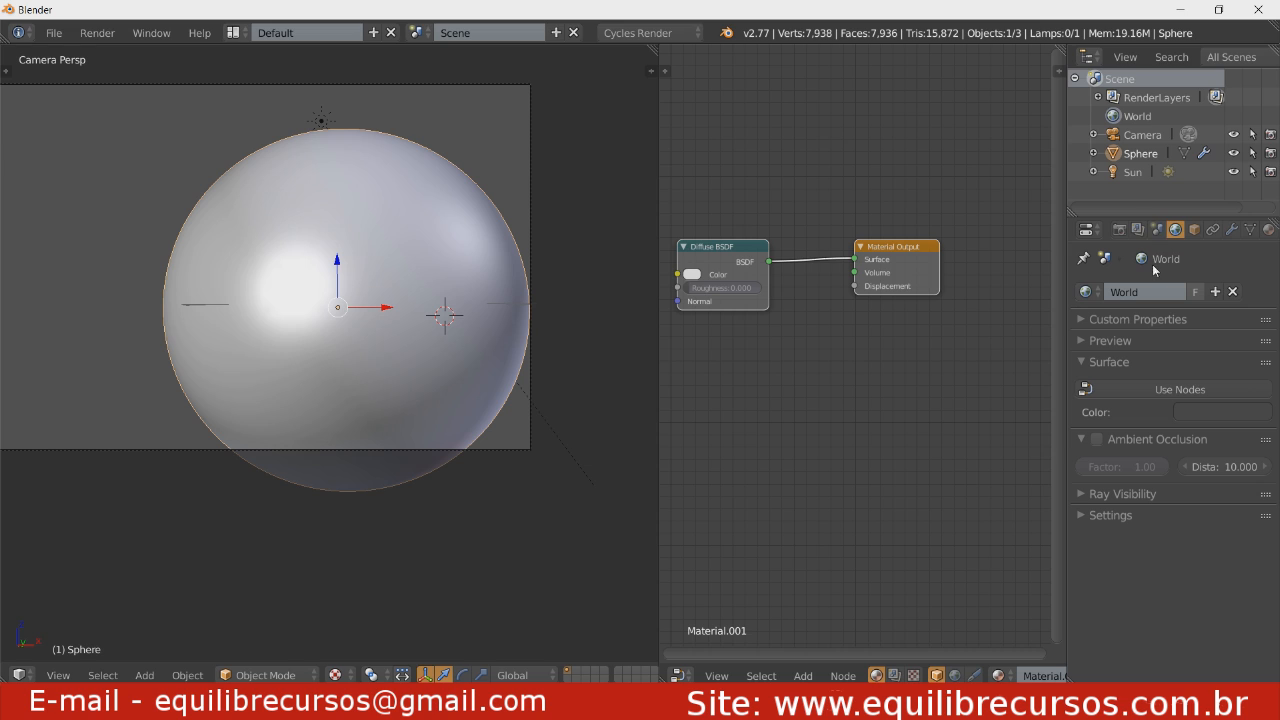
{"action": "left_click", "coordinate": [1127, 390]}
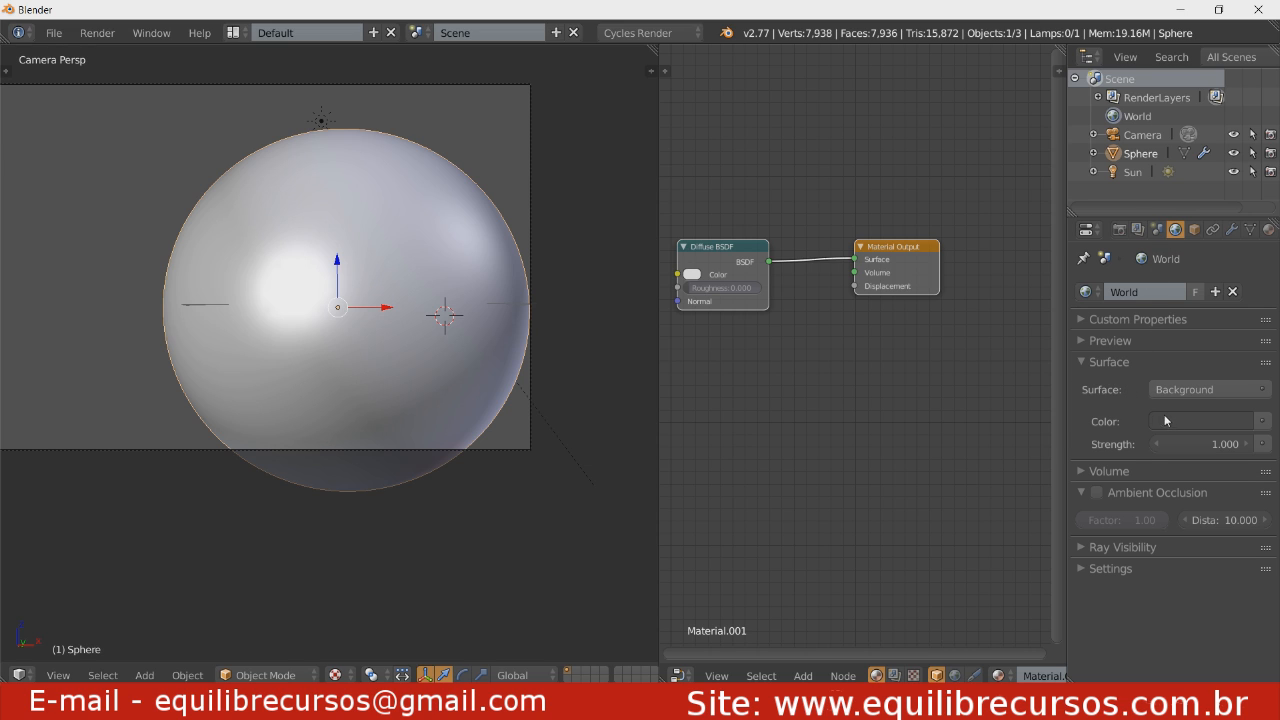
{"action": "left_click", "coordinate": [1227, 422]}
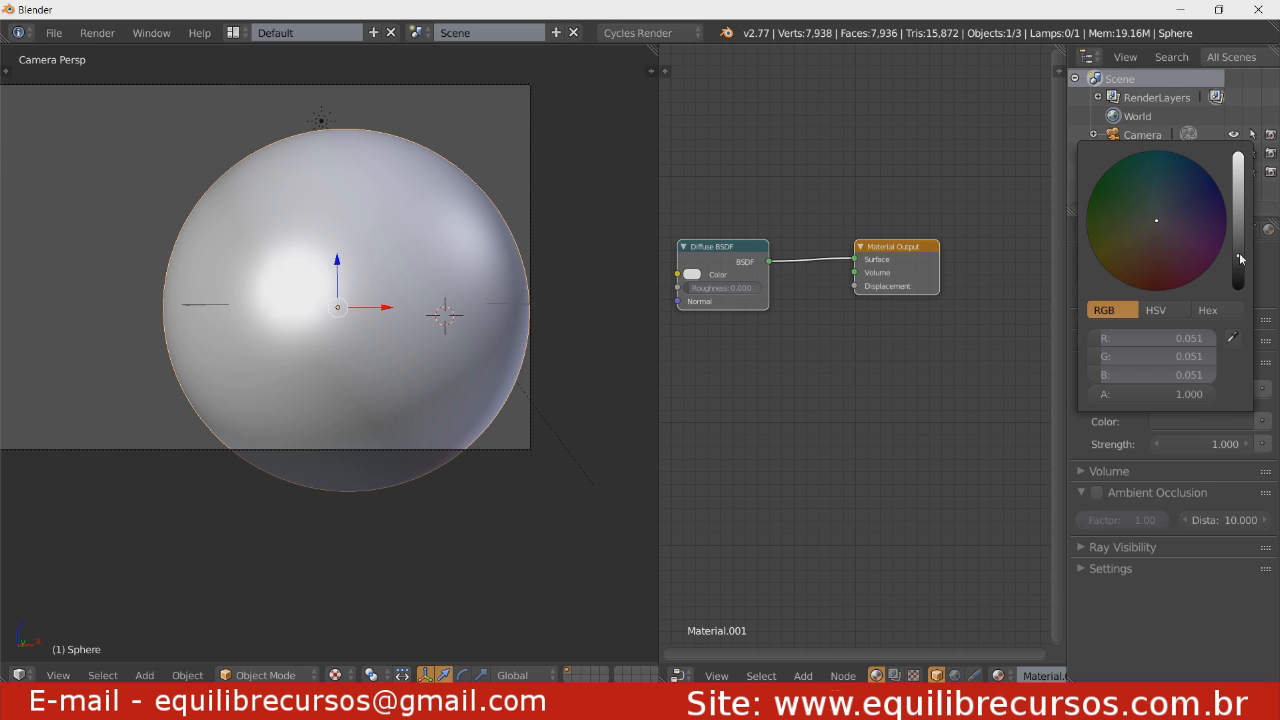
{"action": "left_click_drag", "start_coordinate": [1238, 266], "coordinate": [1238, 288]}
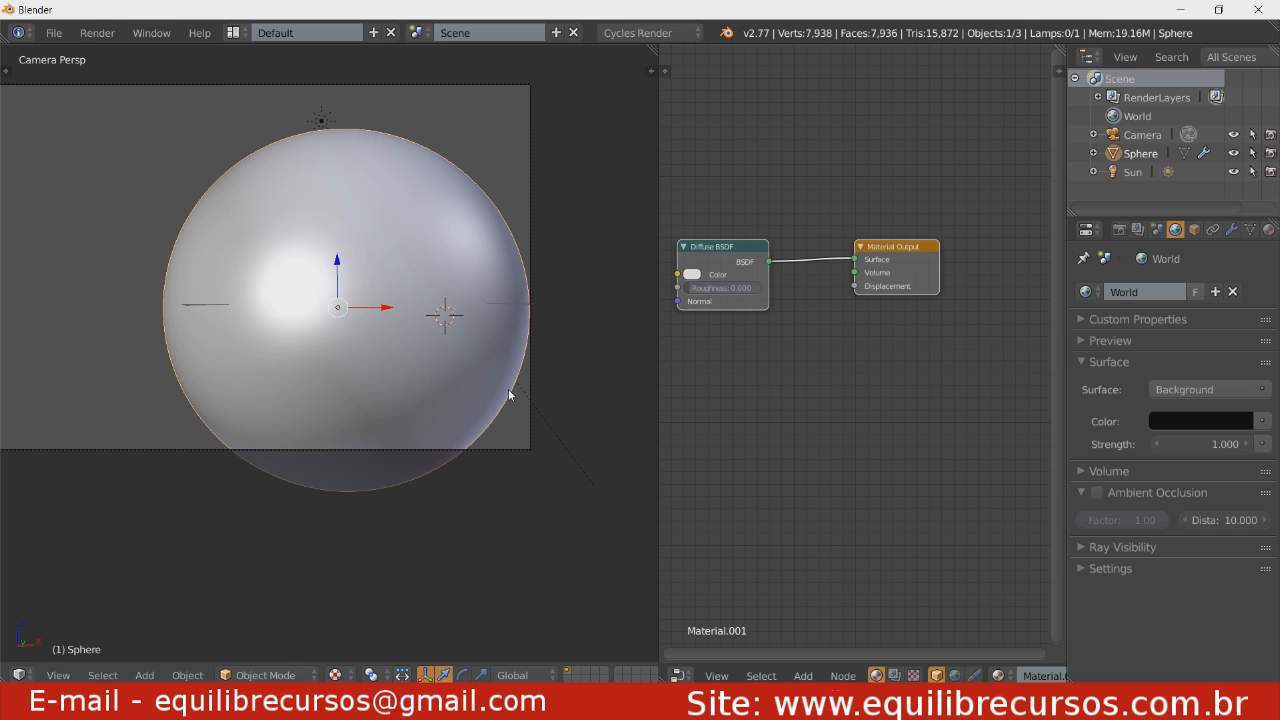
{"action": "key", "text": "shift+z"}
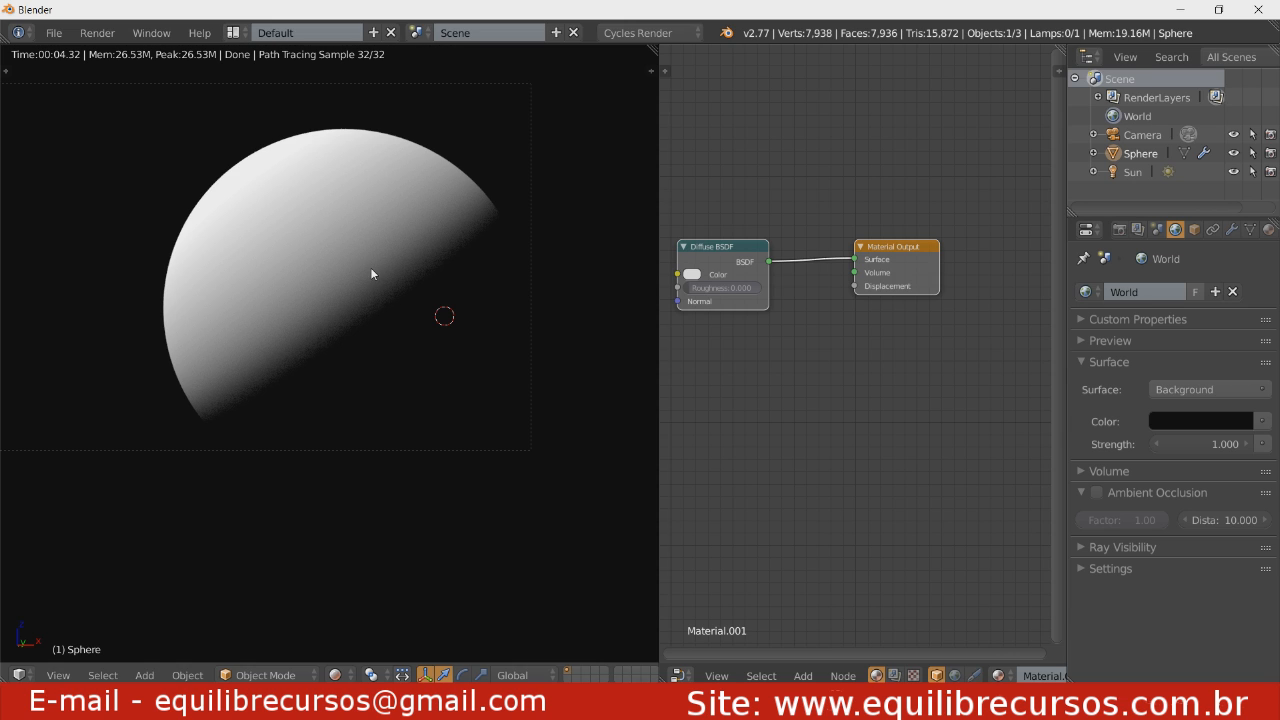
{"action": "key", "text": "shift+z"}
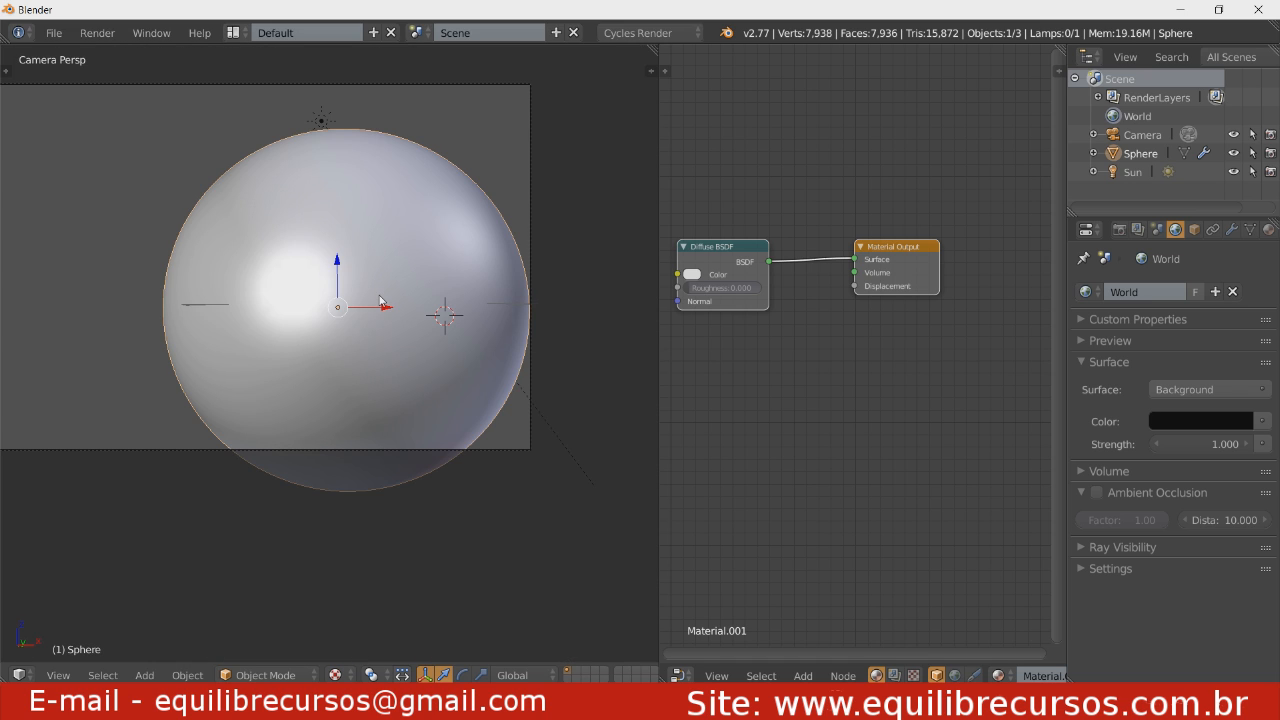
Widen the node editor and add an Image Texture node just before the Diffuse BSDF node.
{"action": "middle_click_drag", "start_coordinate": [753, 404], "coordinate": [829, 386]}
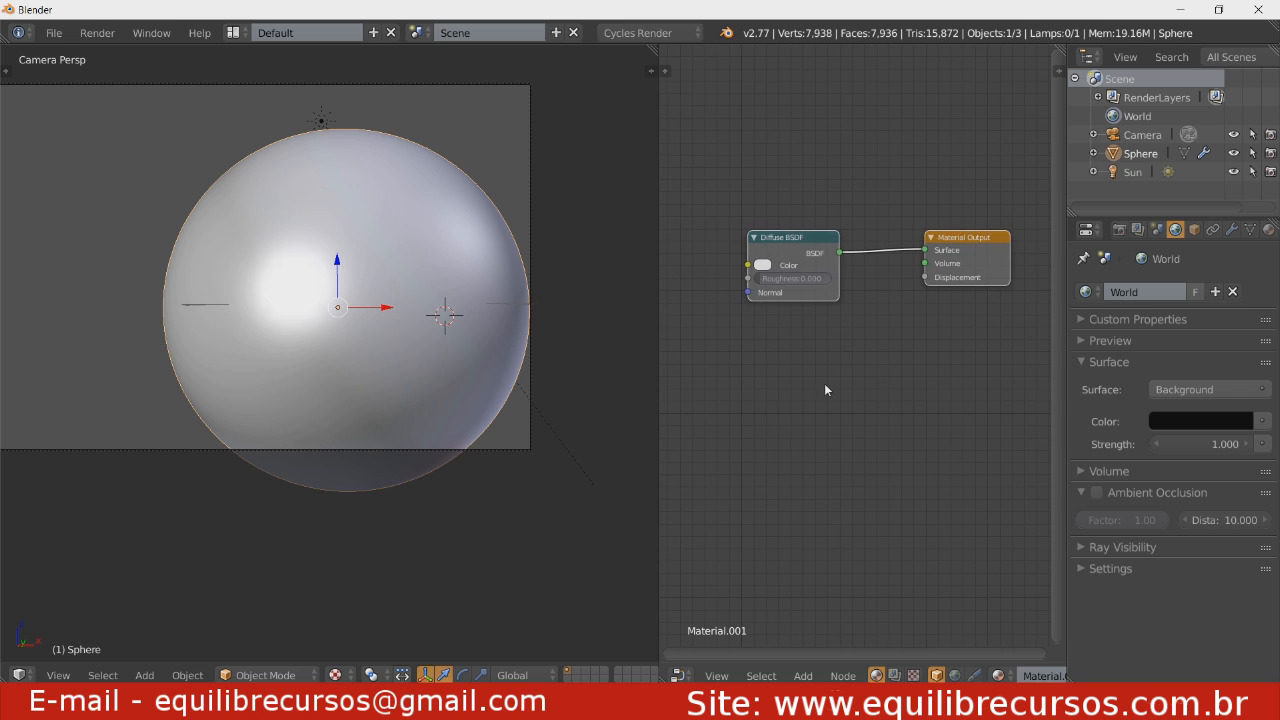
{"action": "middle_click_drag", "start_coordinate": [780, 329], "coordinate": [811, 381]}
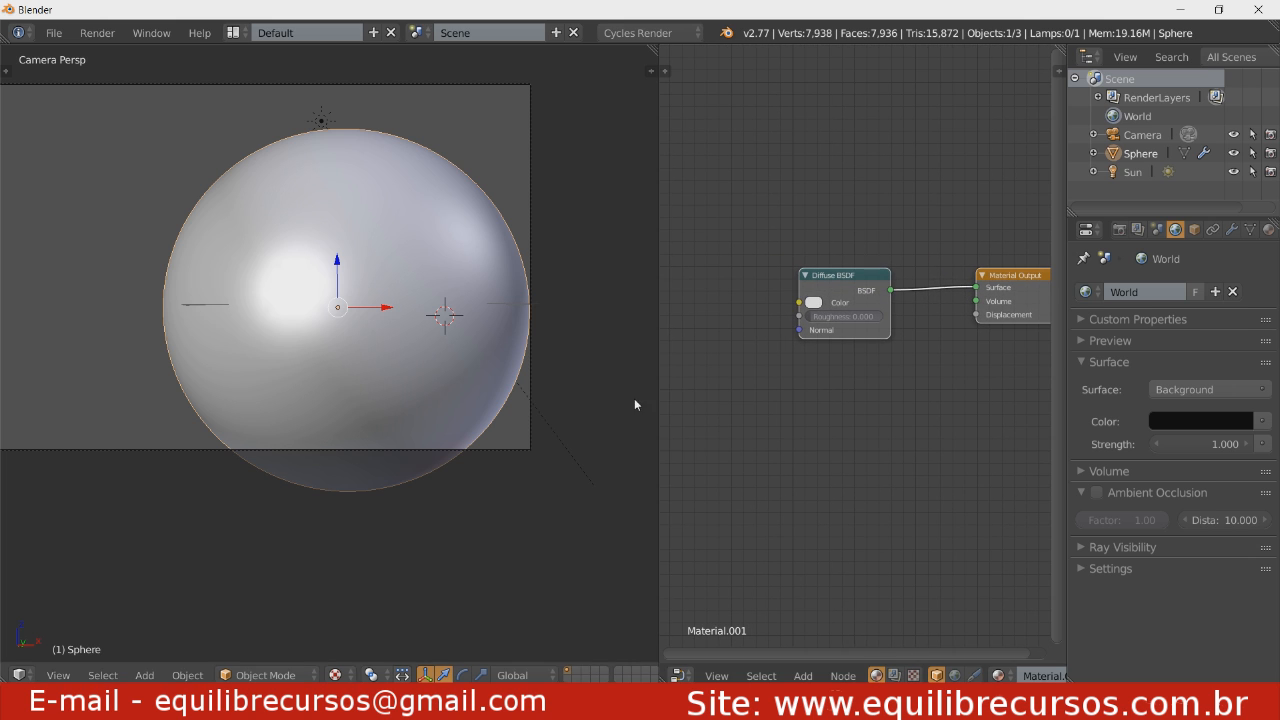
{"action": "left_click_drag", "start_coordinate": [659, 397], "coordinate": [455, 398]}
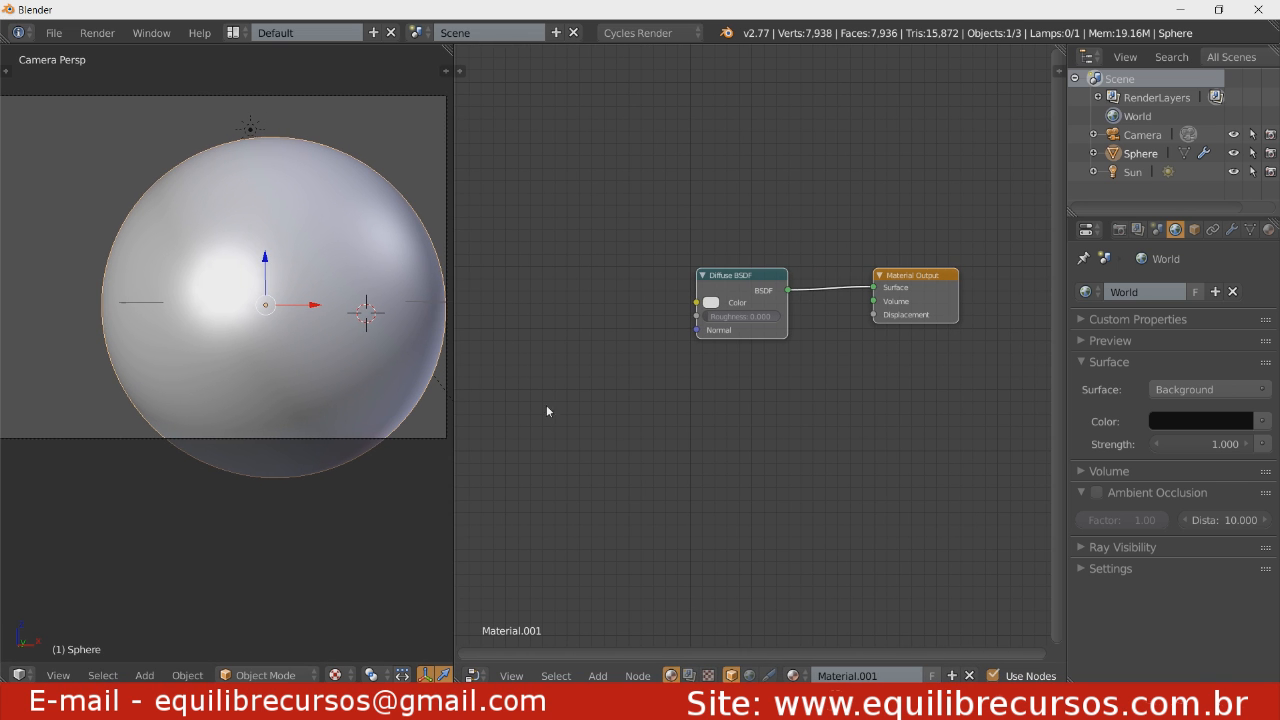
{"action": "middle_click_drag", "start_coordinate": [712, 436], "coordinate": [757, 434]}
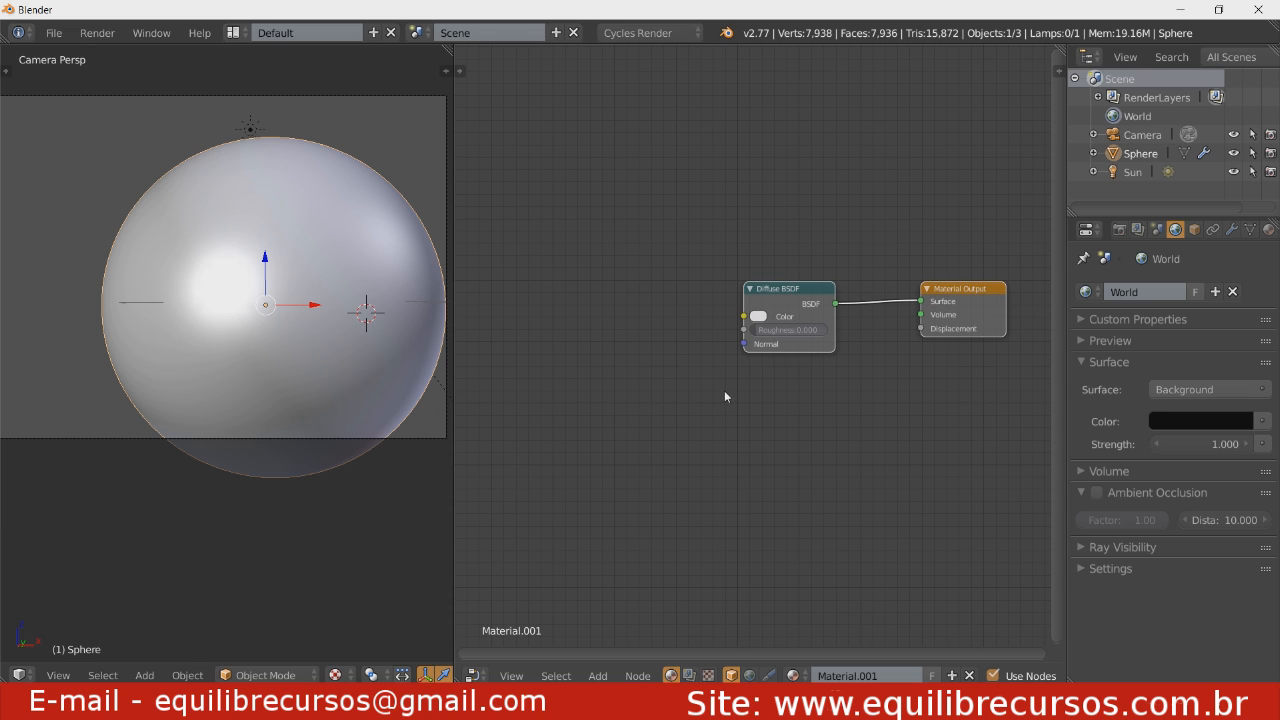
{"action": "key", "text": "shift+a"}
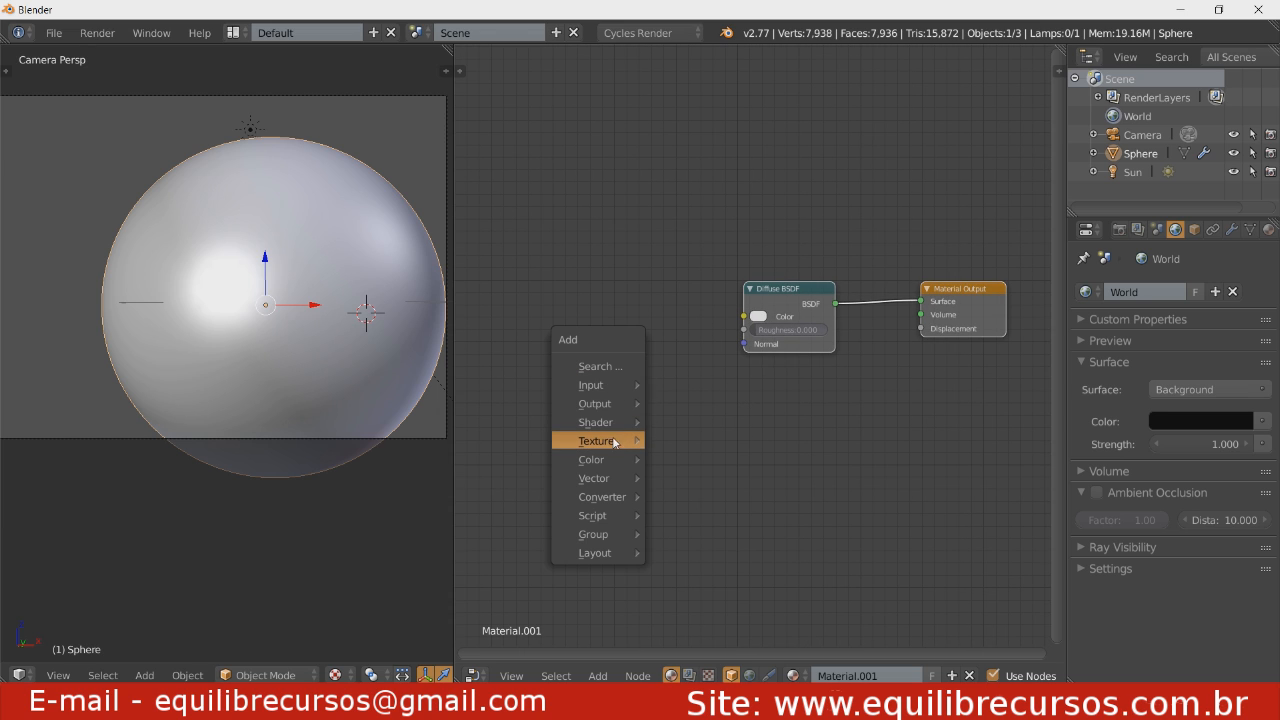
{"action": "mouse_move", "coordinate": [631, 441]}
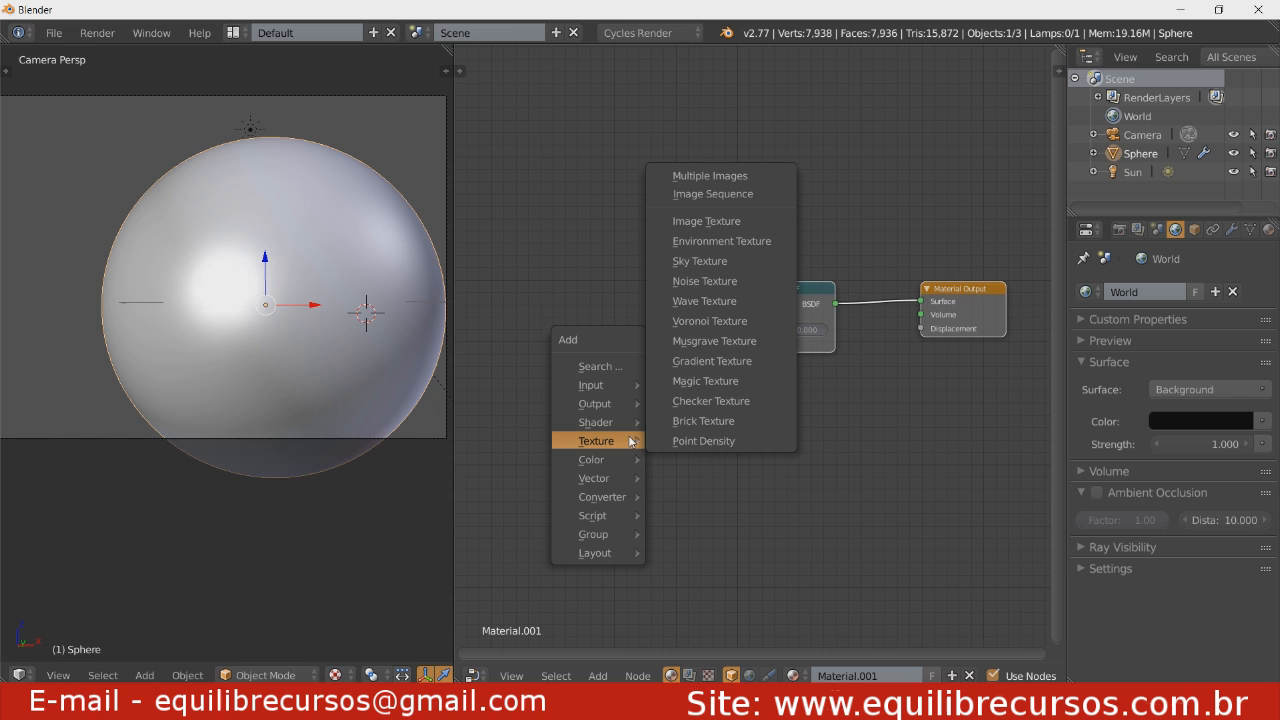
{"action": "left_click", "coordinate": [720, 222]}
{"action": "left_click", "coordinate": [619, 269]}
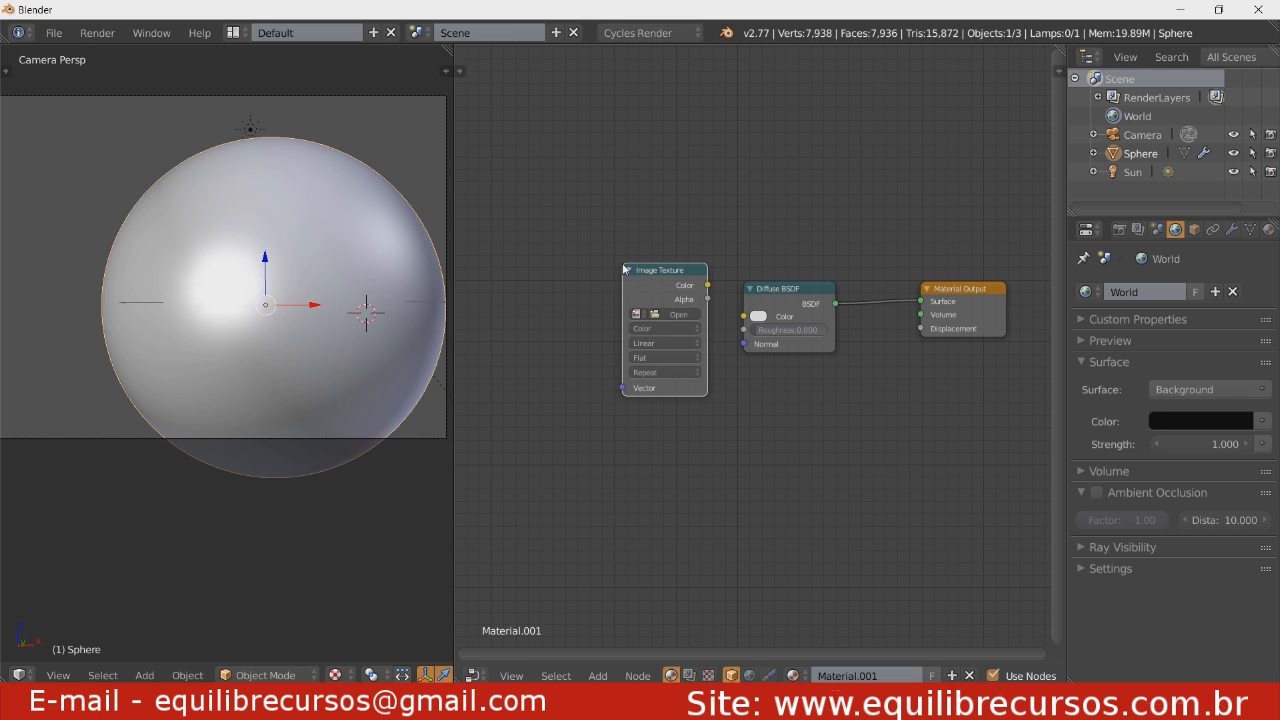
Load Albedo.jpg from E:\ArquivosDeOutros\AndrewPriceEarthText into the Image Texture node, browsing the files as thumbnails.
{"action": "left_click", "coordinate": [666, 316]}
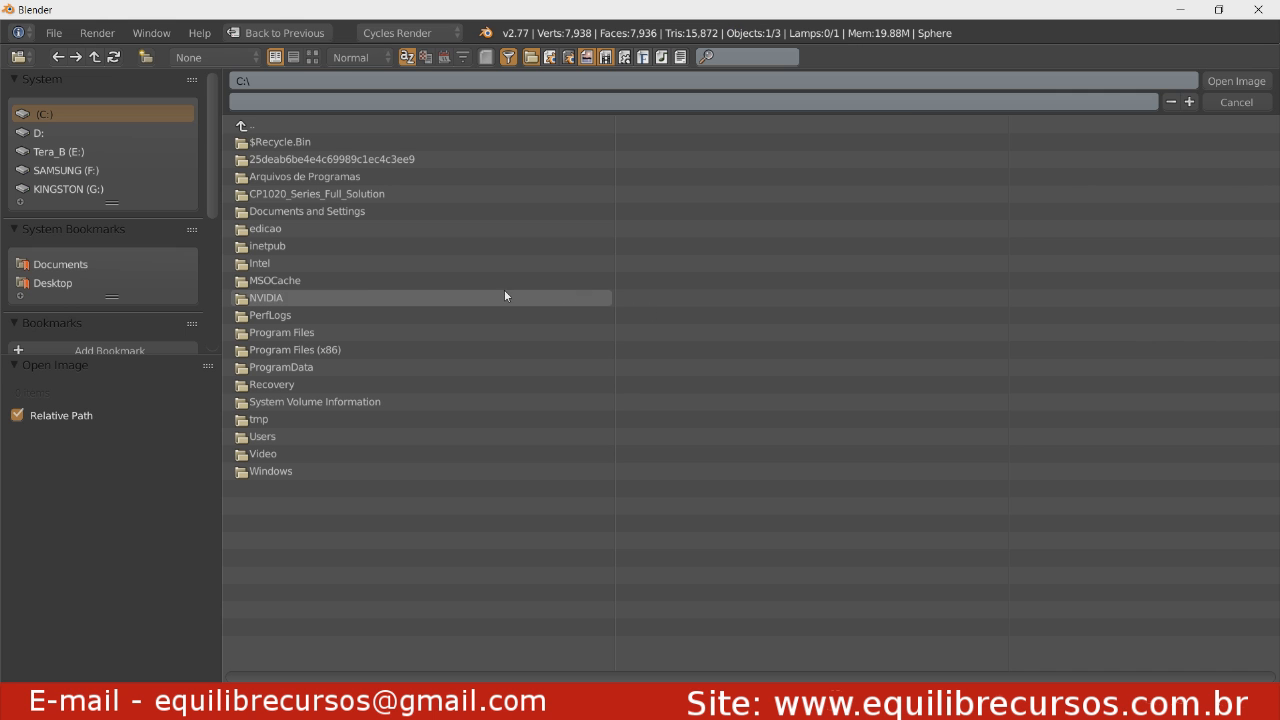
{"action": "left_click", "coordinate": [63, 150]}
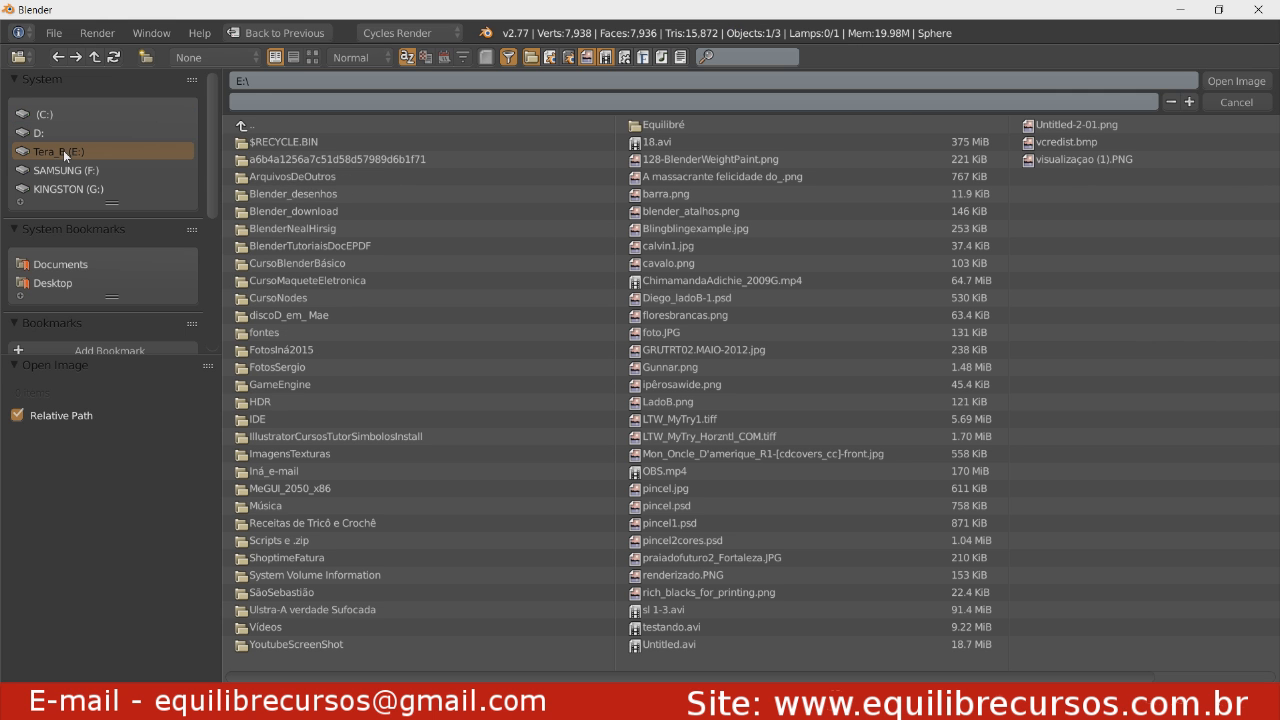
{"action": "left_click", "coordinate": [272, 176]}
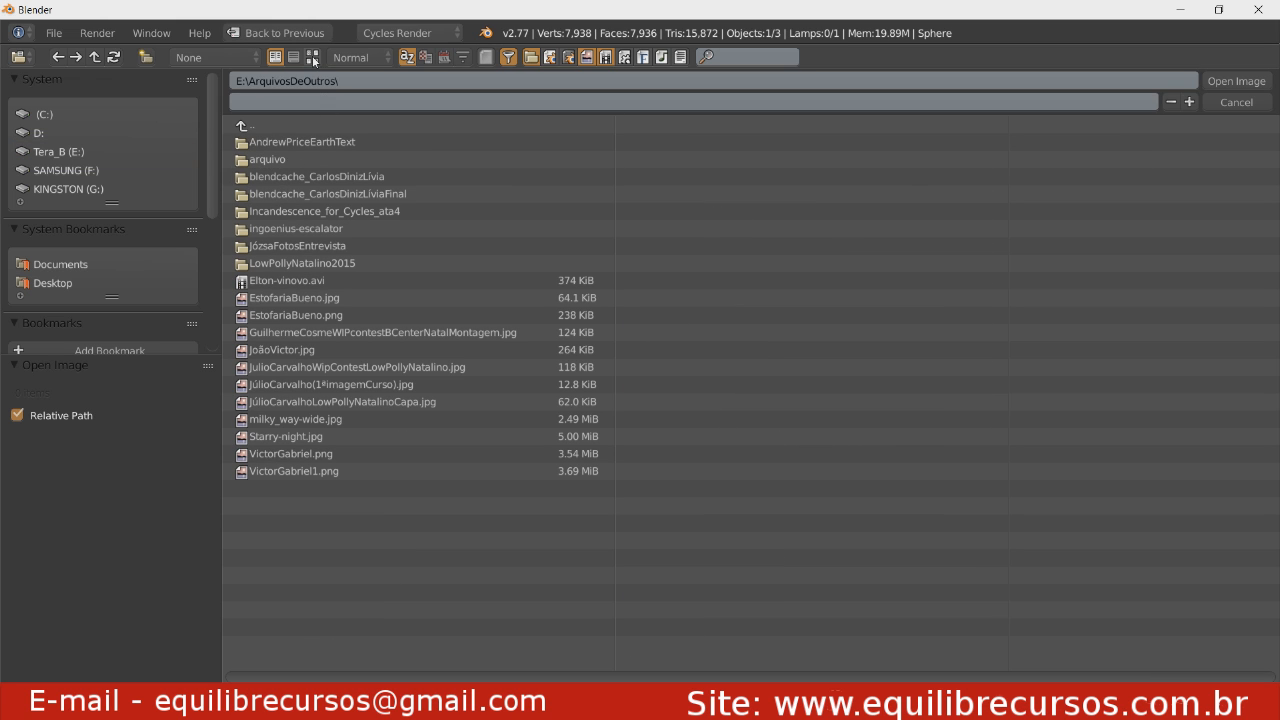
{"action": "left_click", "coordinate": [284, 145]}
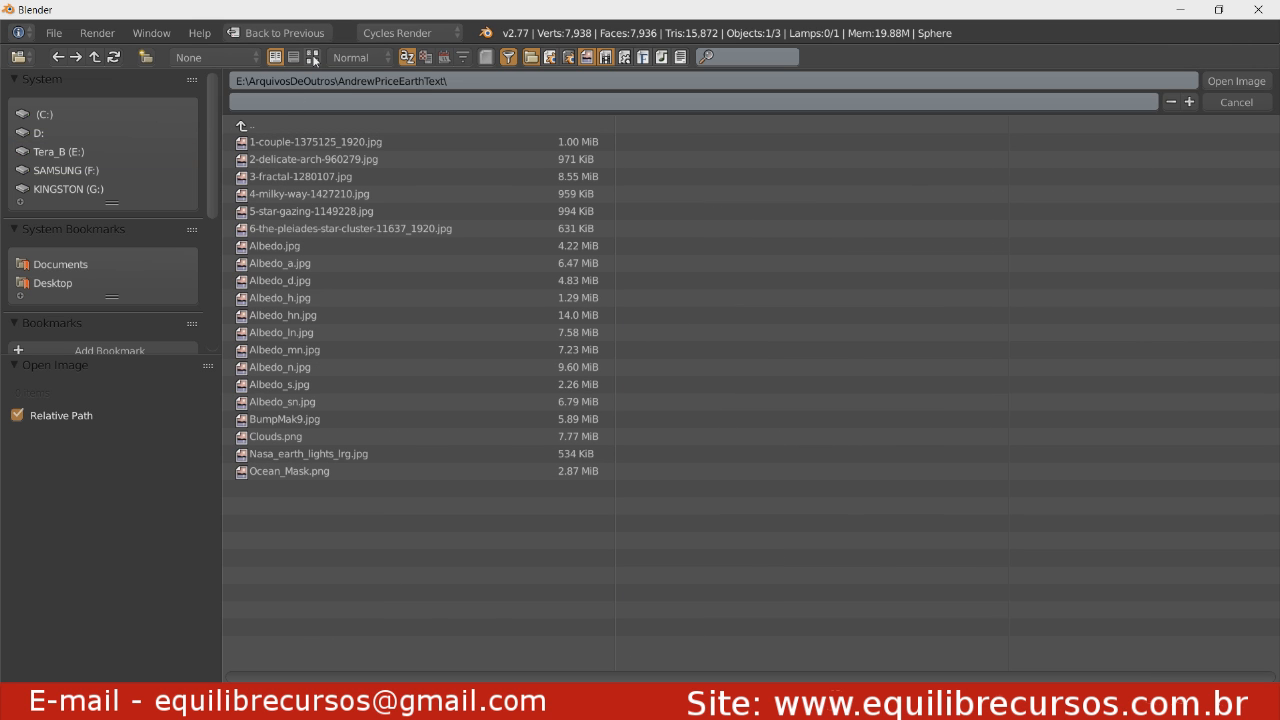
{"action": "left_click", "coordinate": [312, 57]}
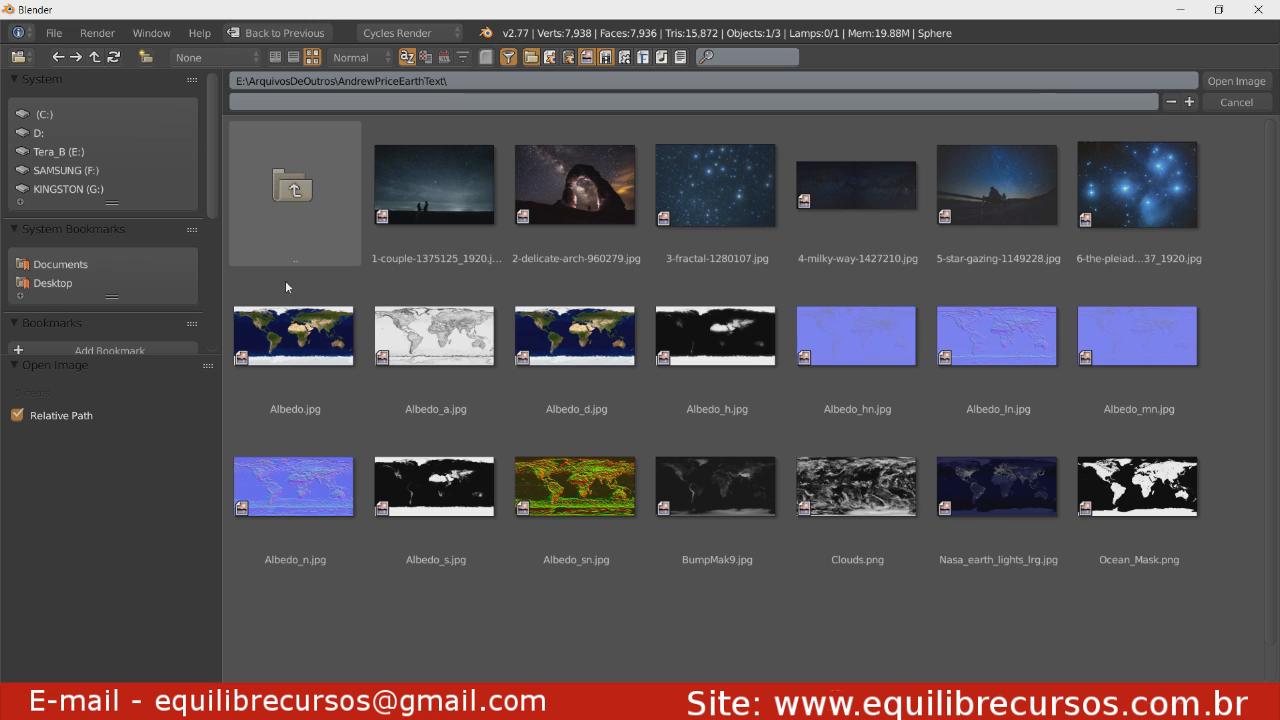
{"action": "left_click", "coordinate": [295, 342]}
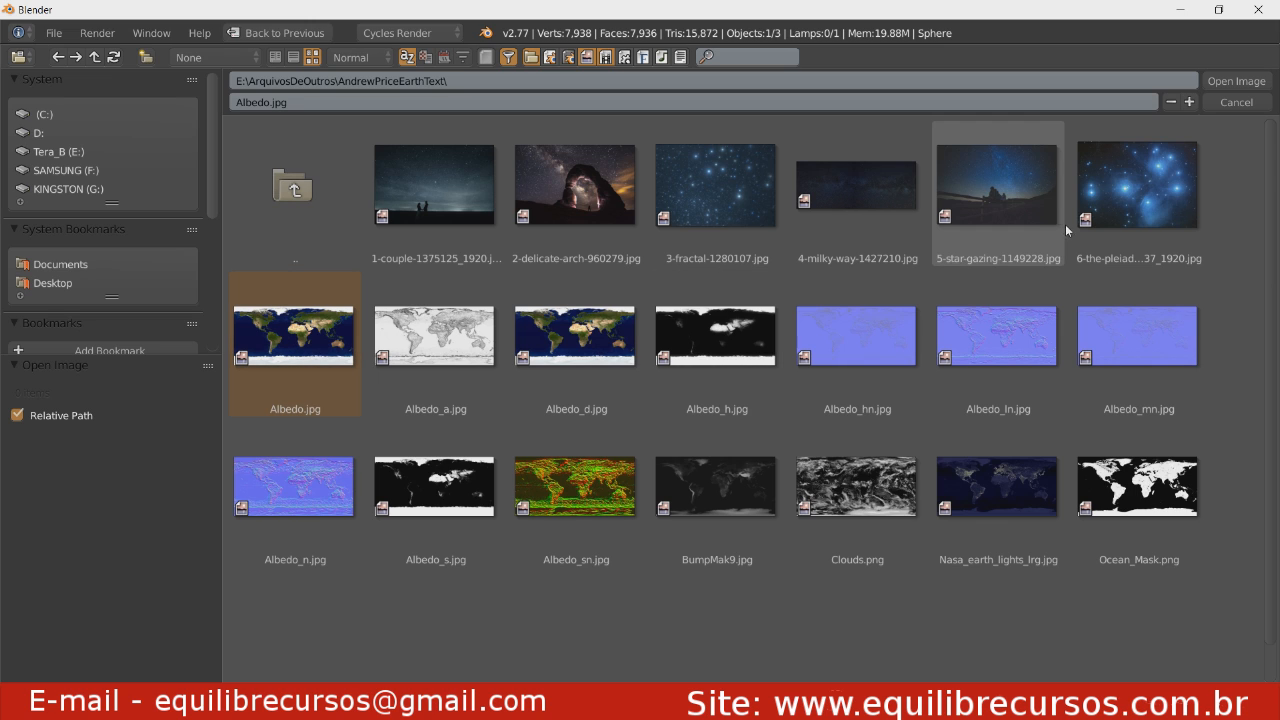
{"action": "left_click", "coordinate": [1225, 84]}
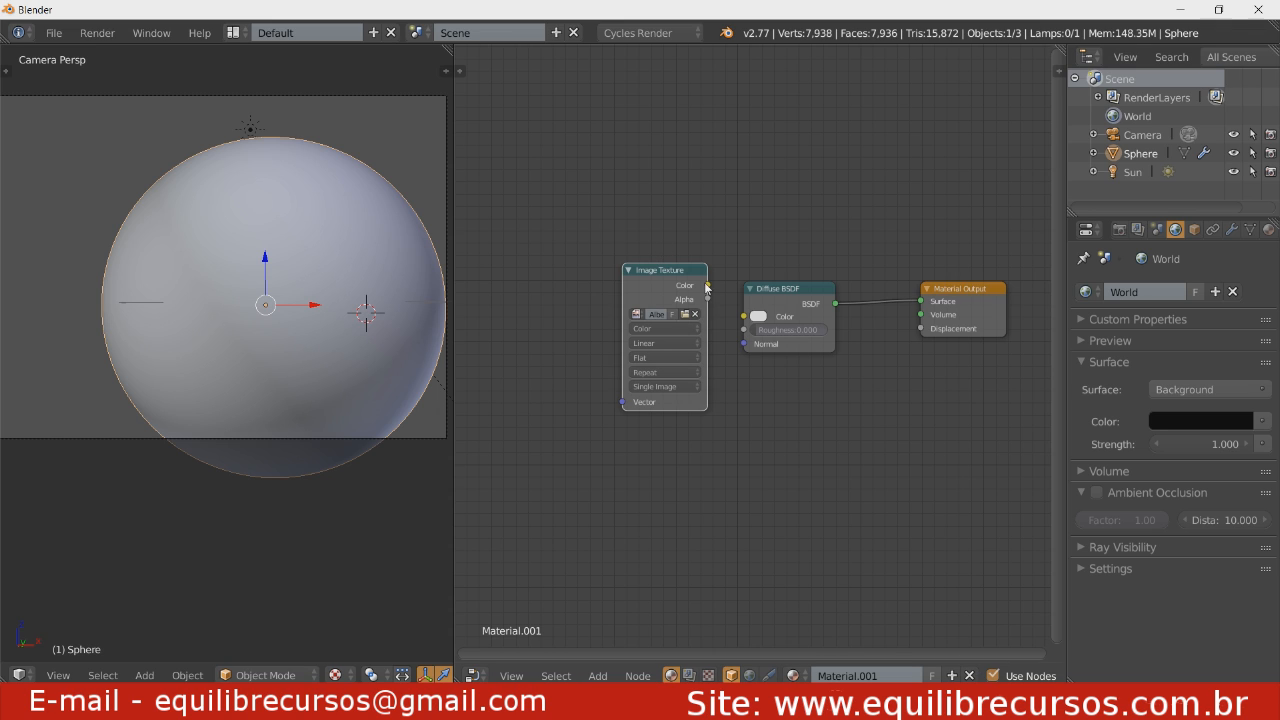
Connect the image's Color output to the Diffuse BSDF Color, show the rendered preview, and space out the two nodes.
{"action": "left_click_drag", "start_coordinate": [668, 286], "coordinate": [744, 317]}
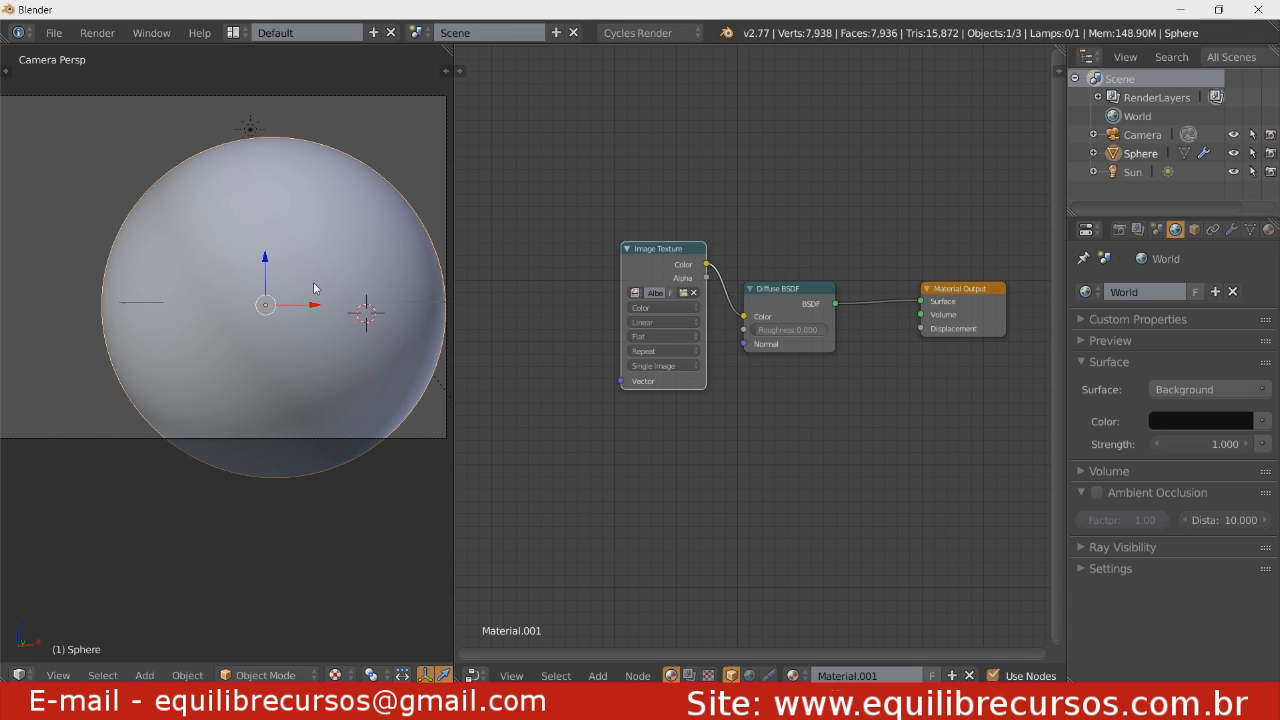
{"action": "key", "text": "shift+z"}
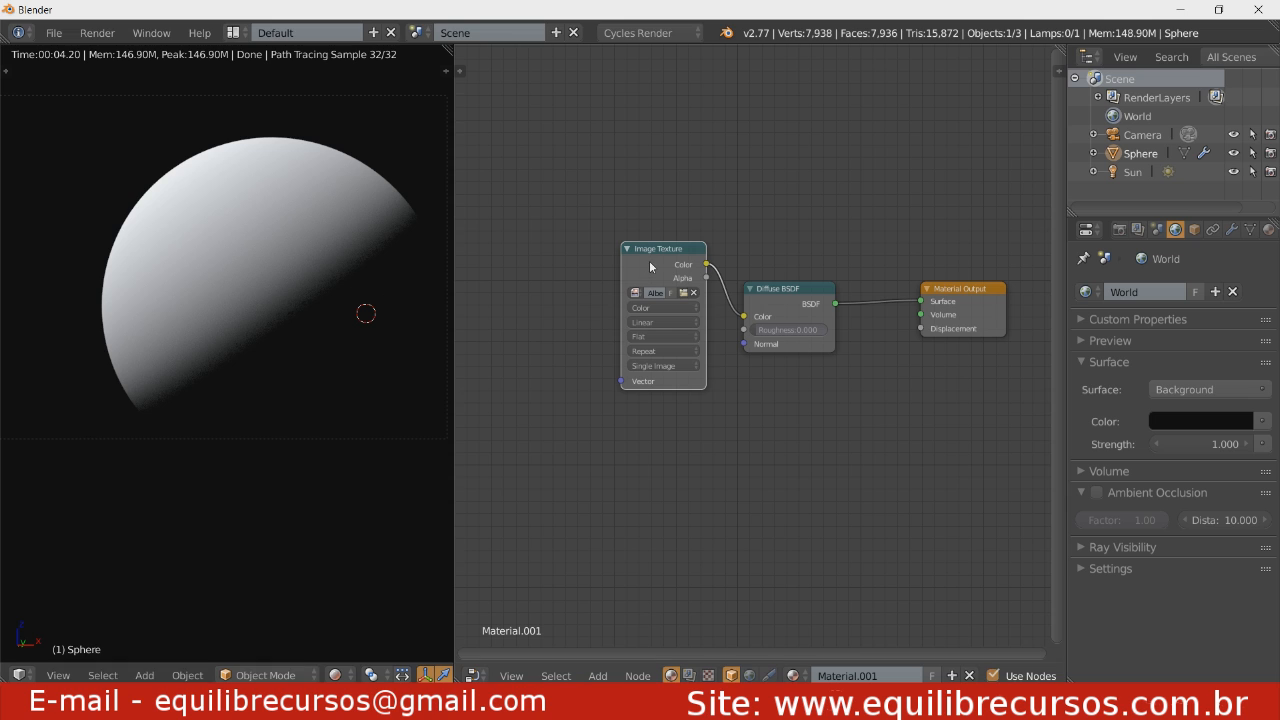
{"action": "left_click_drag", "start_coordinate": [790, 305], "coordinate": [836, 279]}
{"action": "left_click", "coordinate": [982, 306]}
{"action": "left_click", "coordinate": [830, 283]}
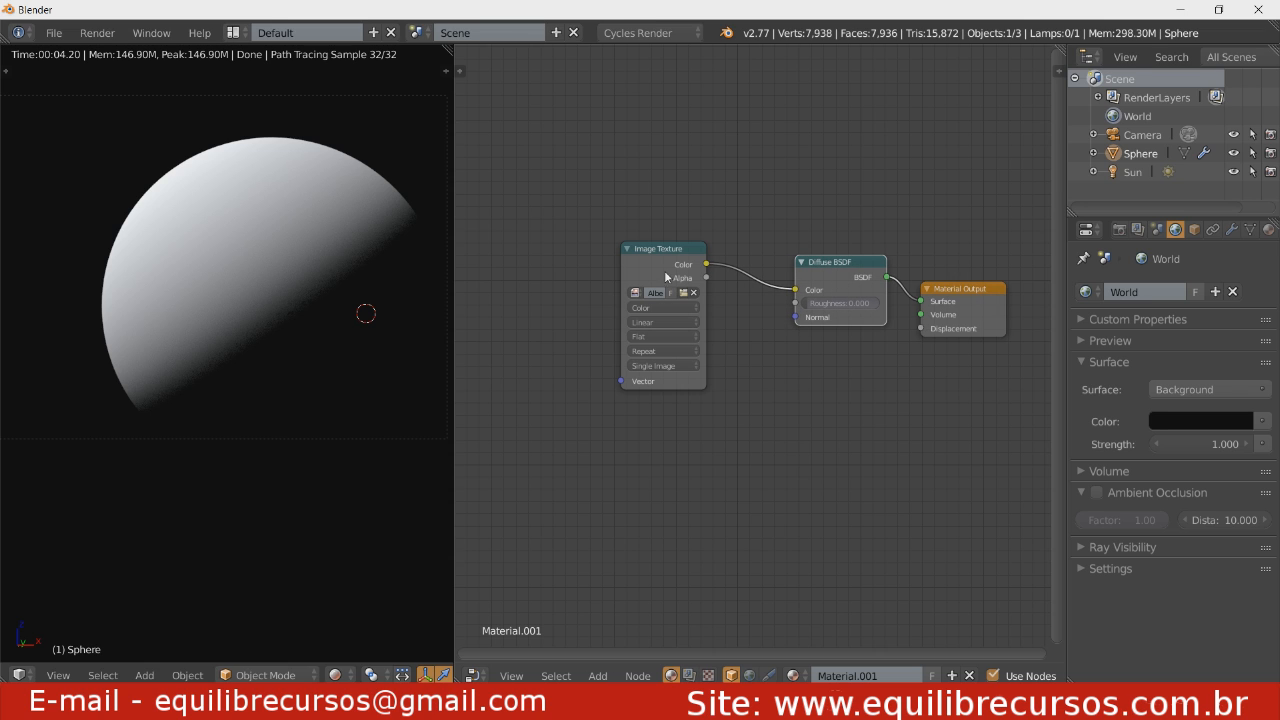
{"action": "left_click_drag", "start_coordinate": [650, 273], "coordinate": [690, 253]}
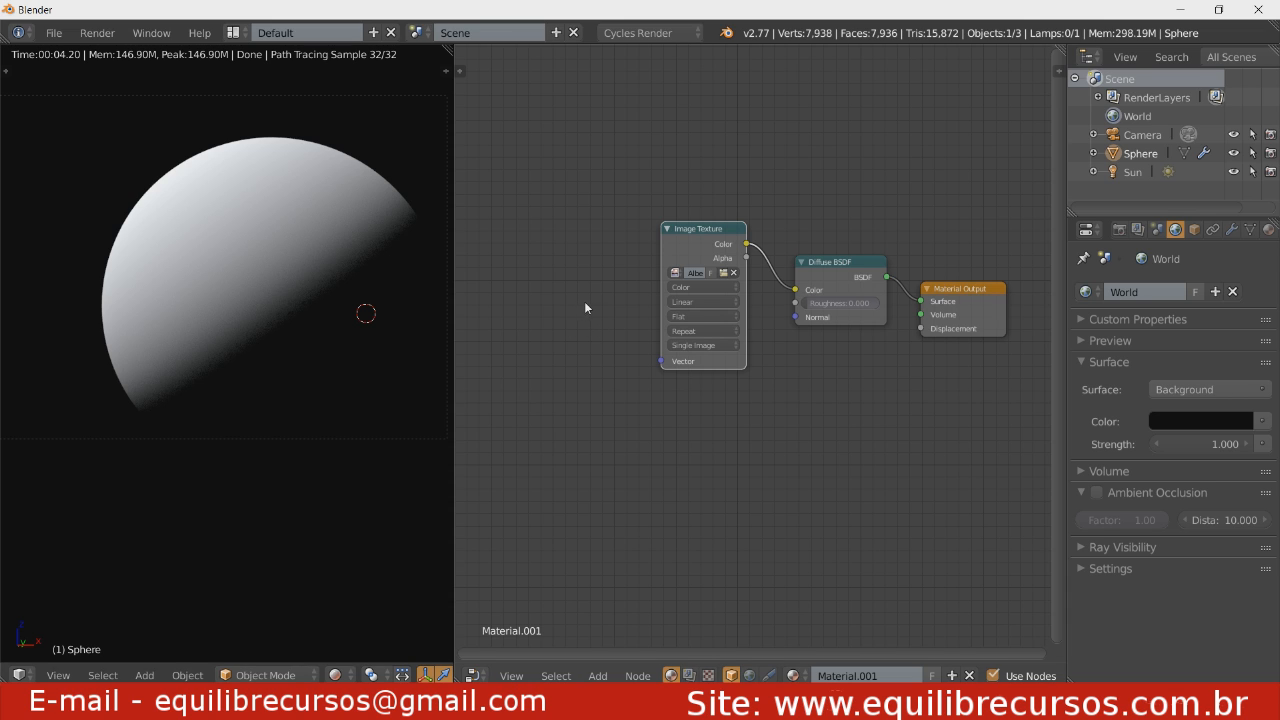
Add a Texture Coordinate node, link Generated to the Image Texture's Vector input, and set the image projection to Sphere.
{"action": "key", "text": "shift+a"}
{"action": "mouse_move", "coordinate": [590, 302]}
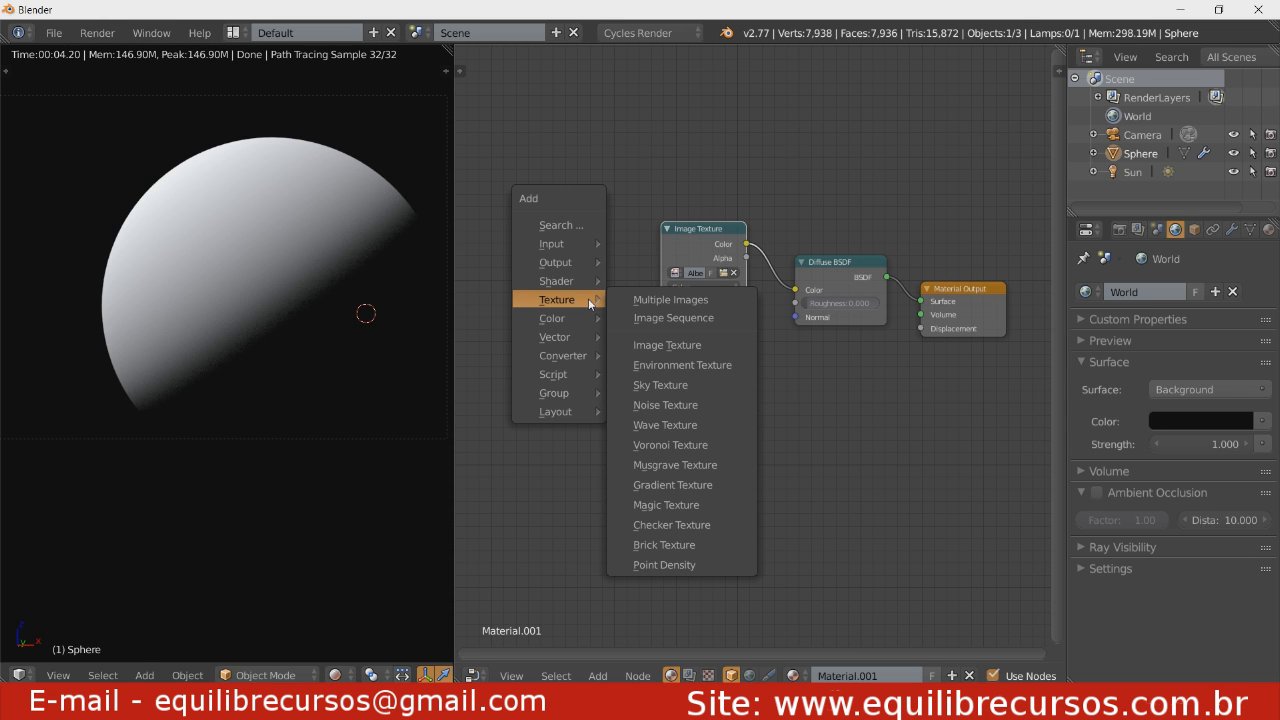
{"action": "mouse_move", "coordinate": [591, 246]}
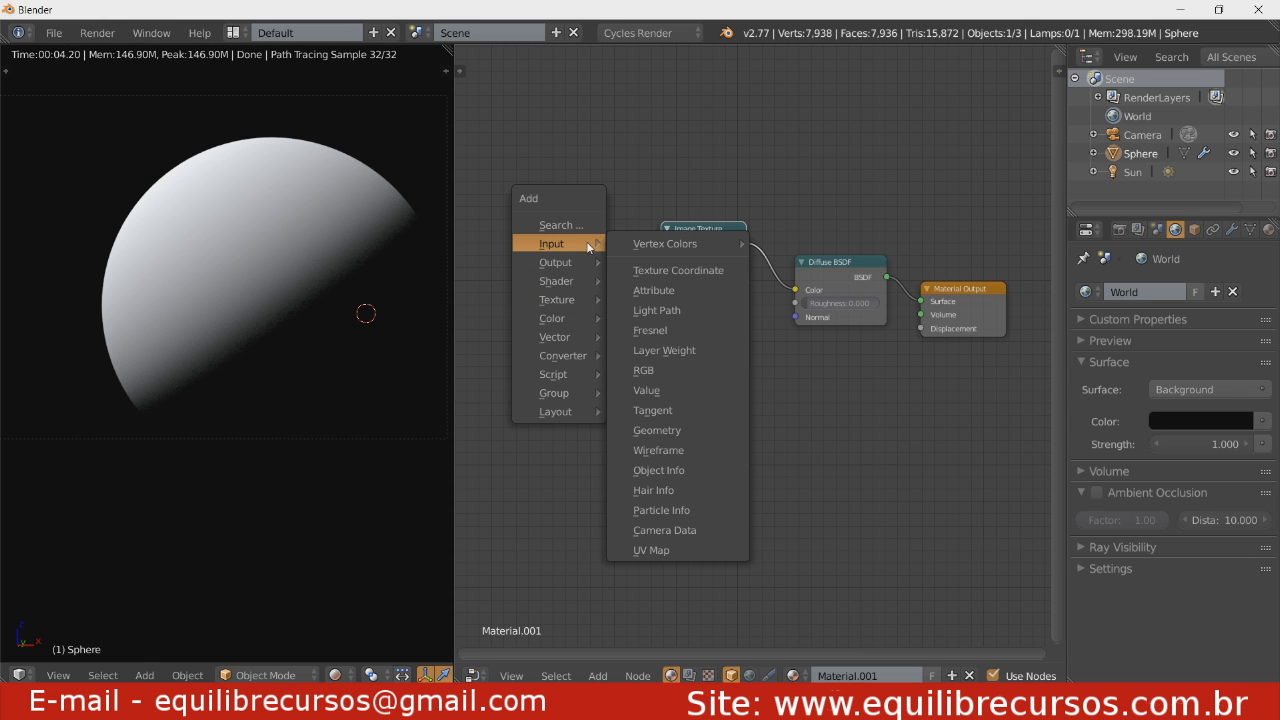
{"action": "left_click", "coordinate": [659, 268]}
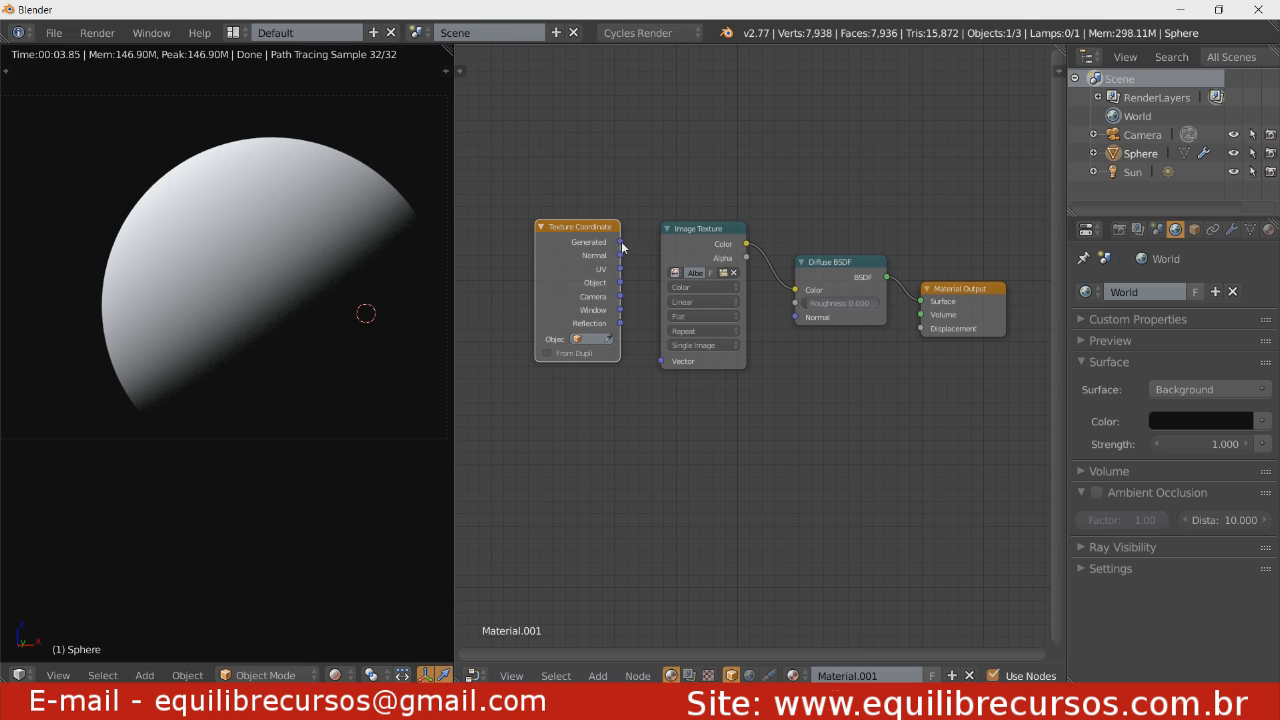
{"action": "left_click_drag", "start_coordinate": [621, 244], "coordinate": [661, 362]}
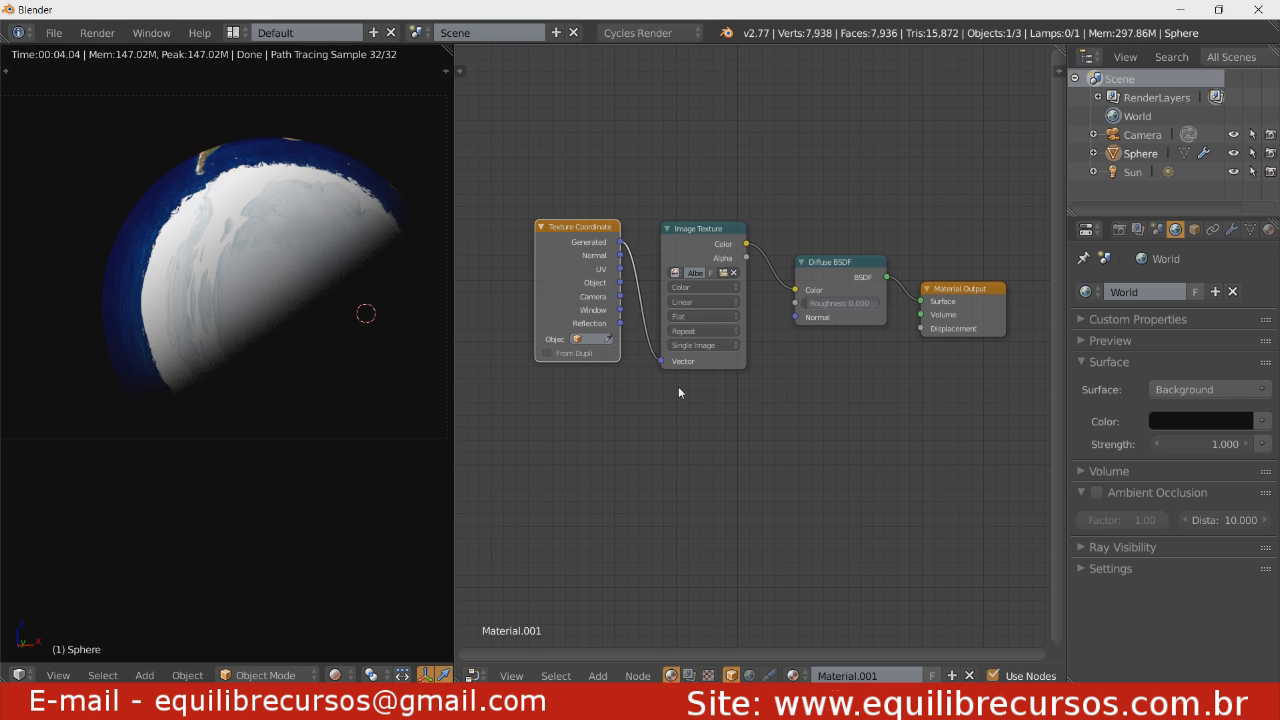
{"action": "left_click", "coordinate": [683, 318]}
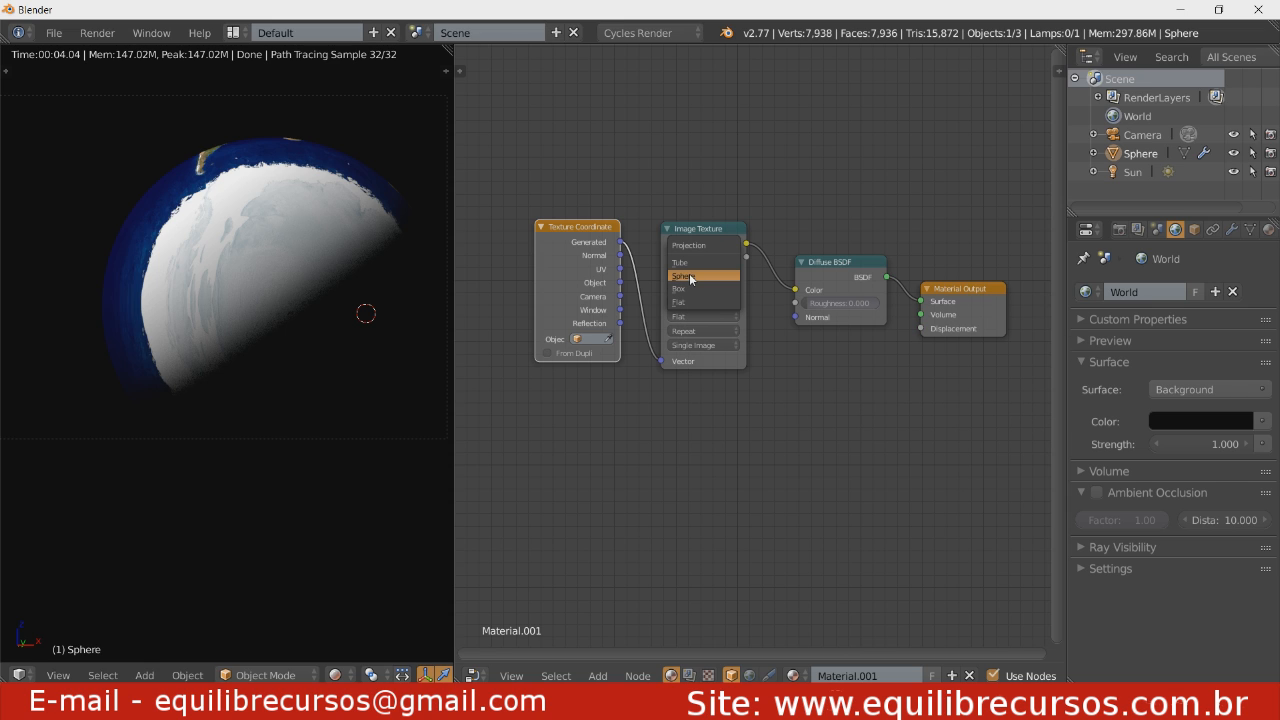
{"action": "left_click", "coordinate": [691, 280]}
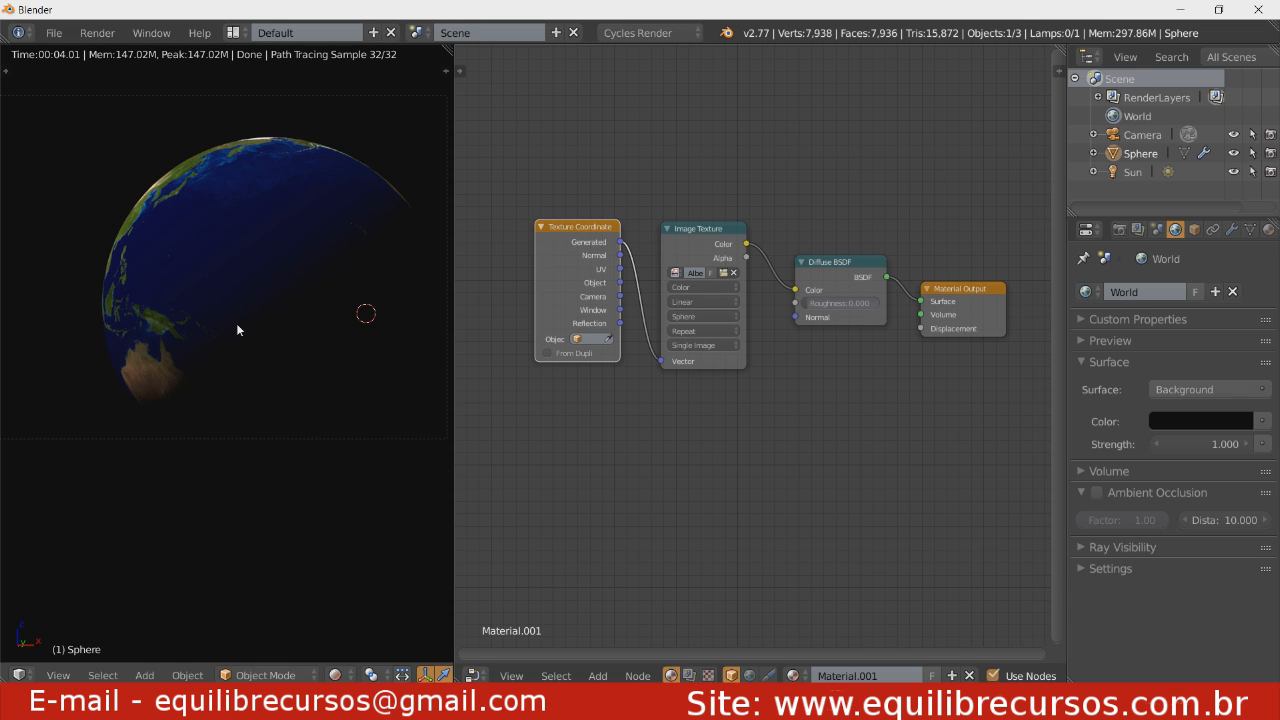
Rotate the sphere to bring South America onto the lit side, and enlarge the rendered preview for a closer view.
{"action": "key", "text": "r"}
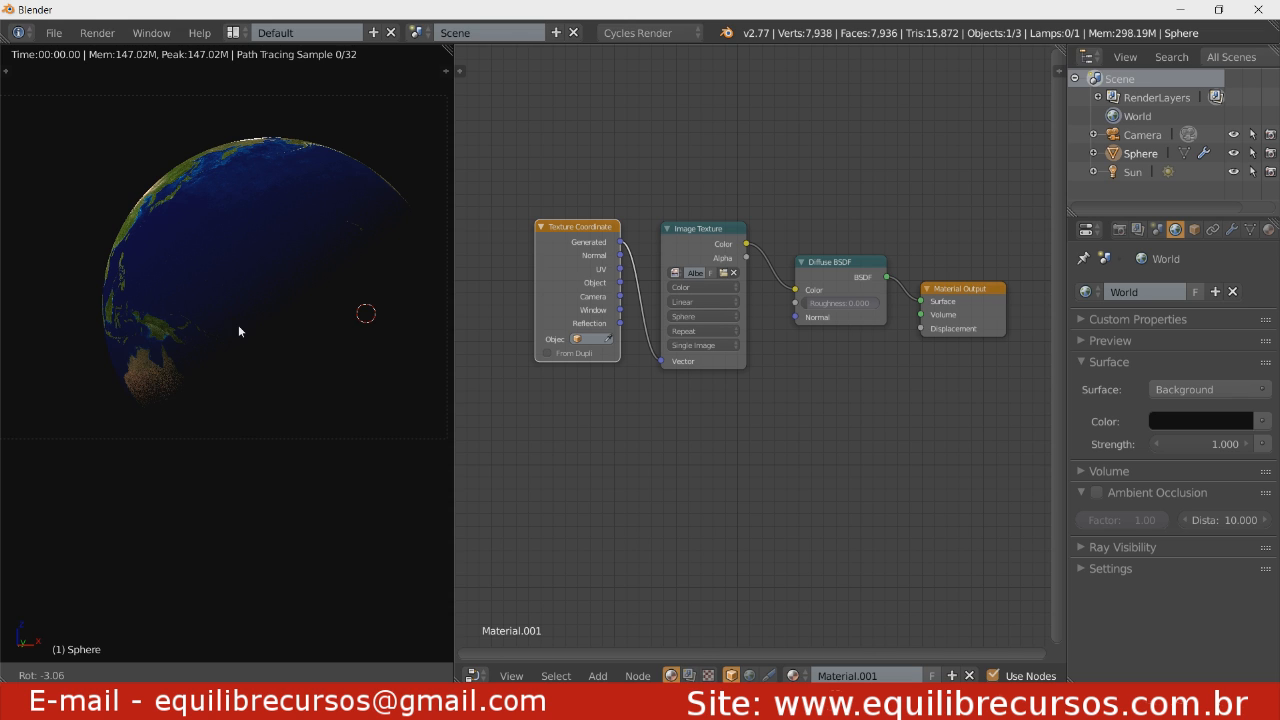
{"action": "left_click", "coordinate": [238, 325]}
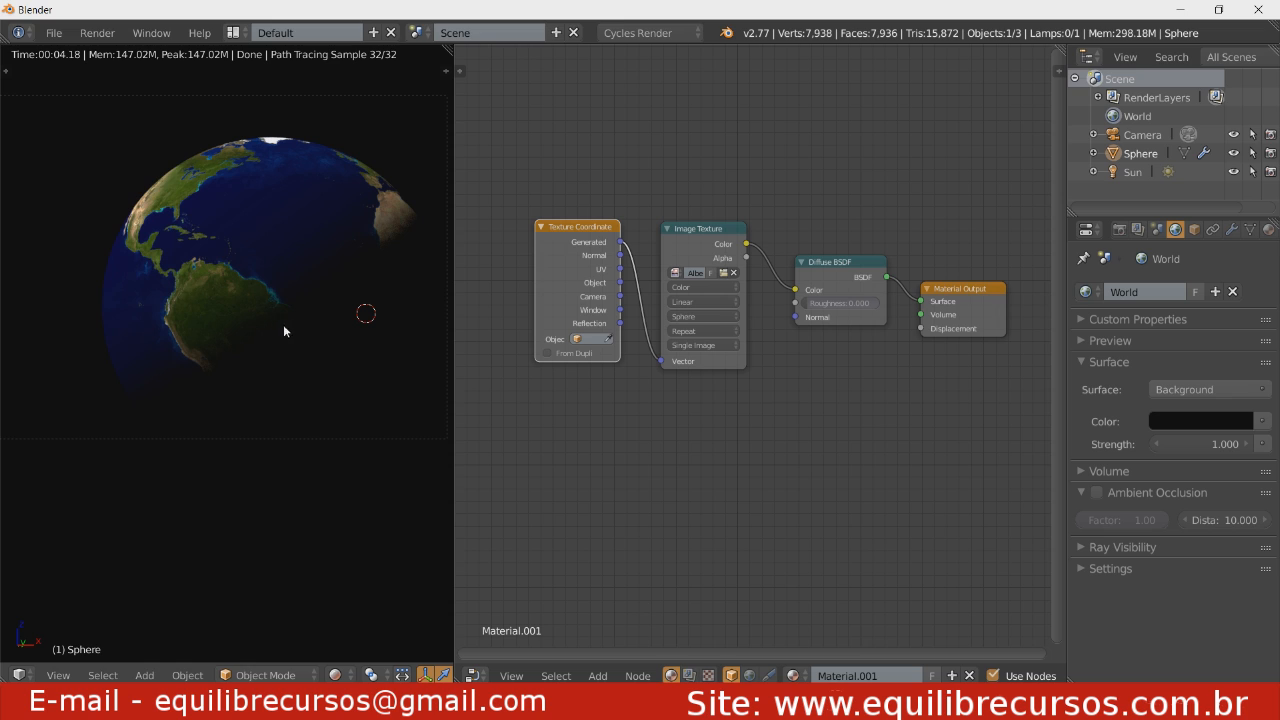
{"action": "scroll", "coordinate": [285, 265], "scroll_direction": "up", "scroll_amount": 1}
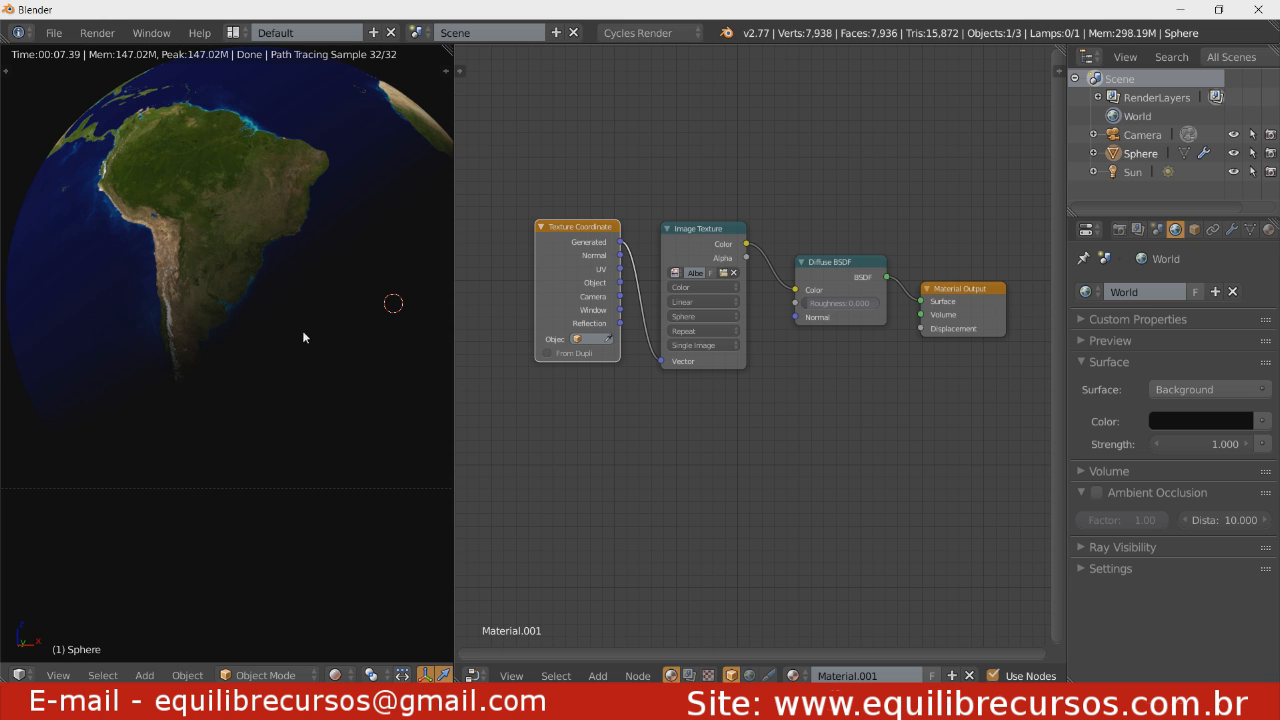
{"action": "scroll", "coordinate": [303, 331], "scroll_direction": "up", "scroll_amount": 1}
{"action": "left_click_drag", "start_coordinate": [453, 365], "coordinate": [502, 320]}
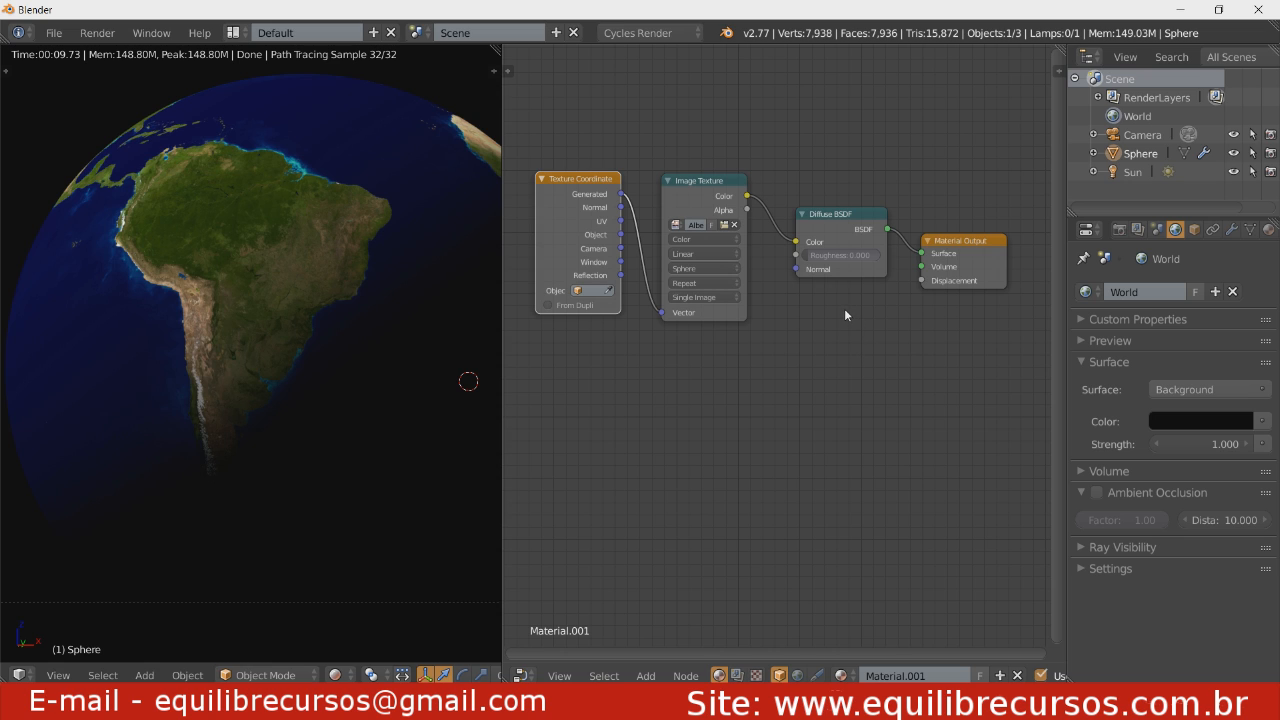
Move the Material Output aside and insert a Mix Shader on the link between it and the Diffuse BSDF.
{"action": "left_click_drag", "start_coordinate": [982, 271], "coordinate": [1003, 272]}
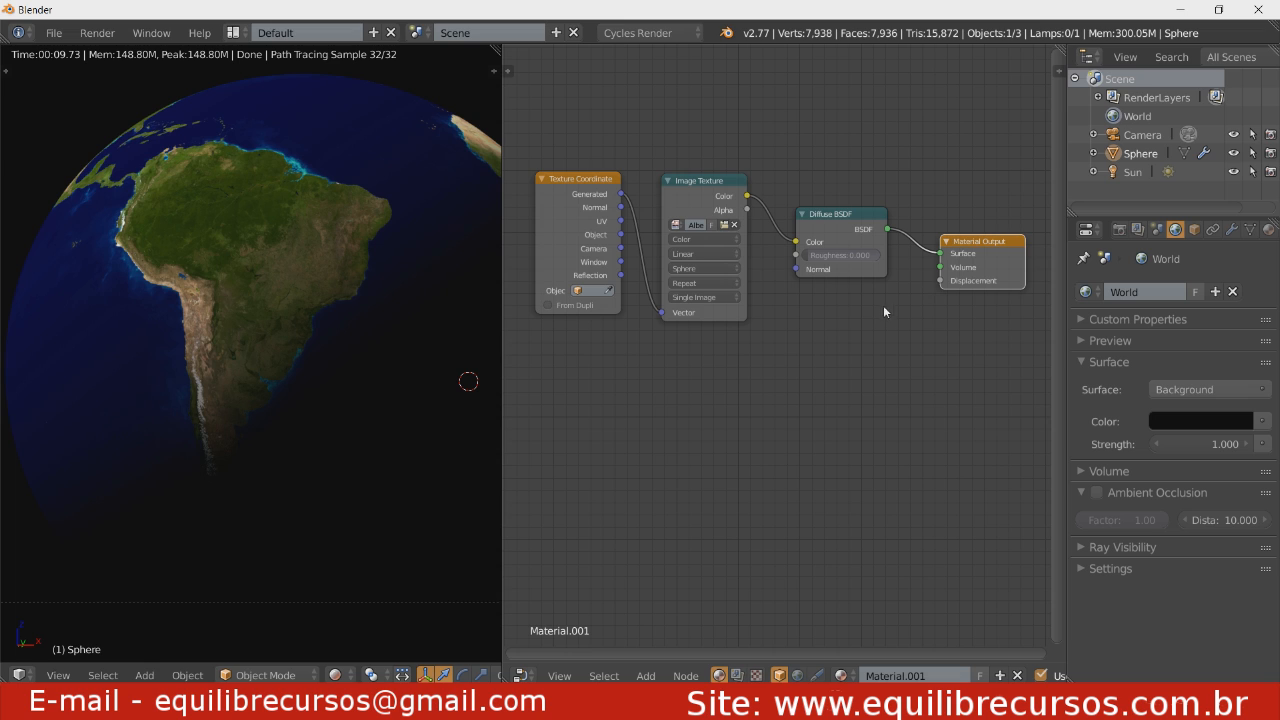
{"action": "key", "text": "shift+a"}
{"action": "mouse_move", "coordinate": [900, 301]}
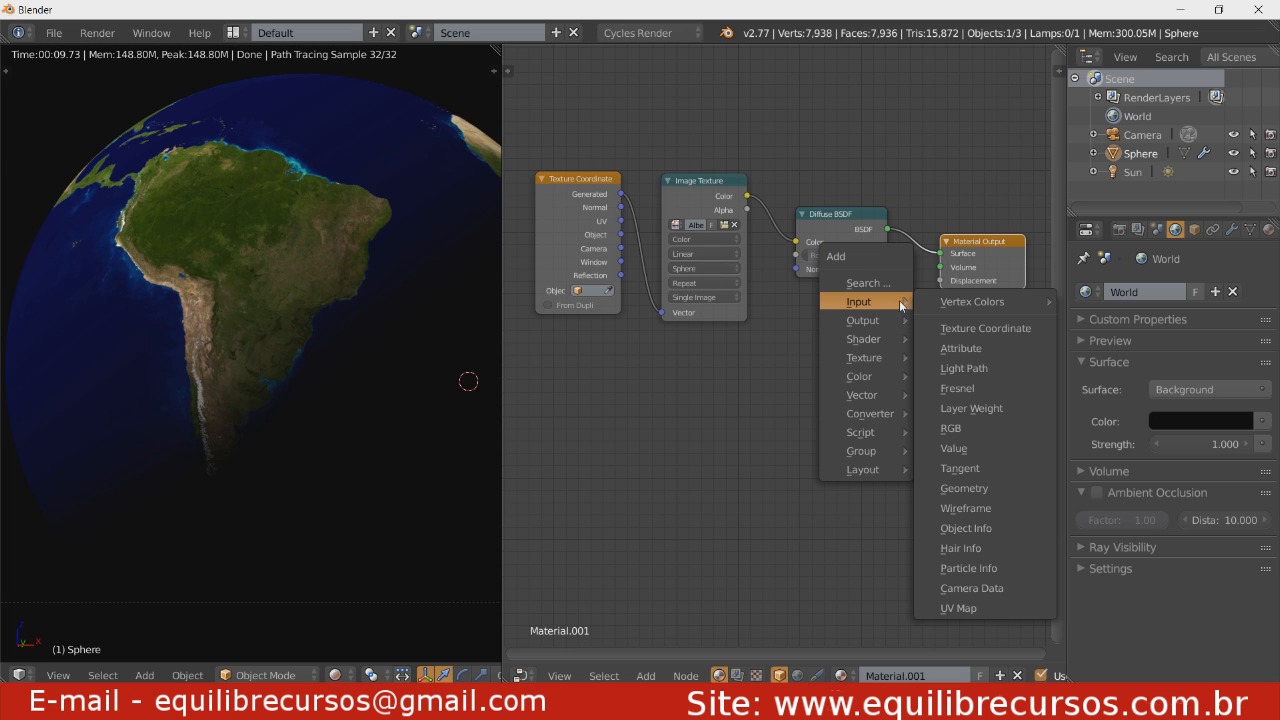
{"action": "mouse_move", "coordinate": [884, 339]}
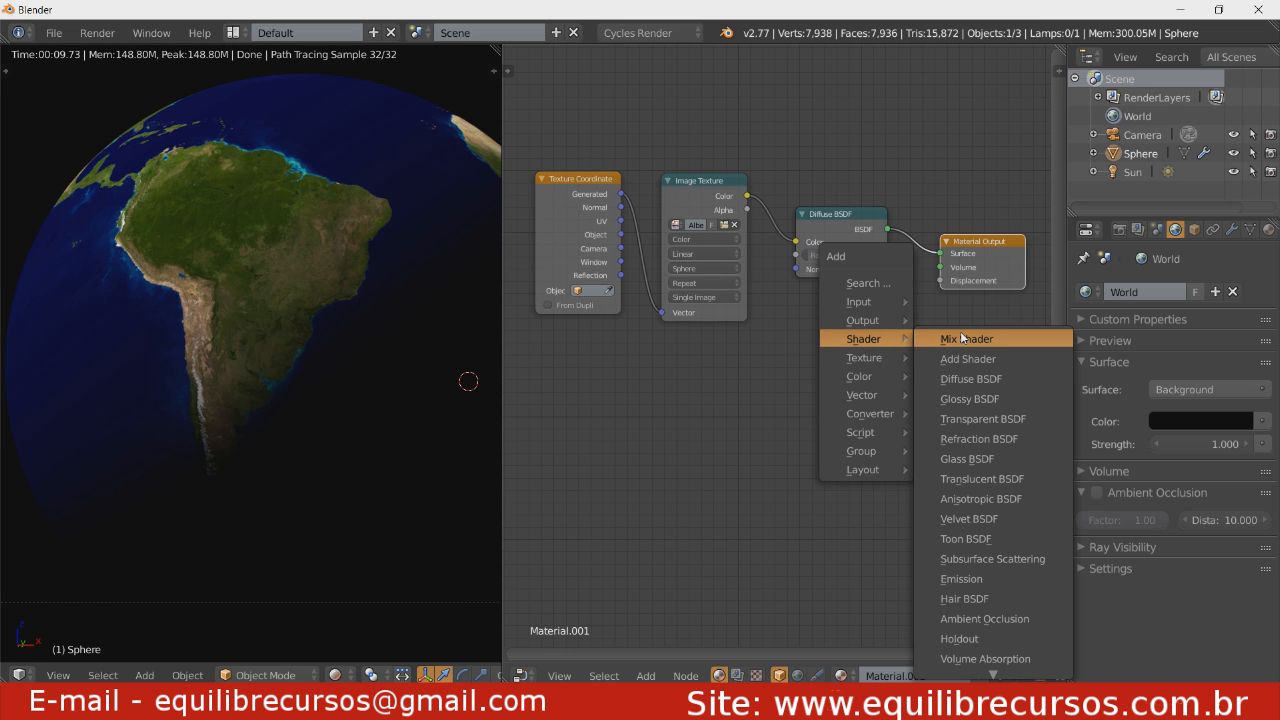
{"action": "left_click", "coordinate": [961, 336]}
{"action": "left_click", "coordinate": [975, 275]}
Add a Glossy BSDF below the Diffuse BSDF and connect it to the Mix Shader's second Shader input.
{"action": "key", "text": "shift+a"}
{"action": "mouse_move", "coordinate": [813, 335]}
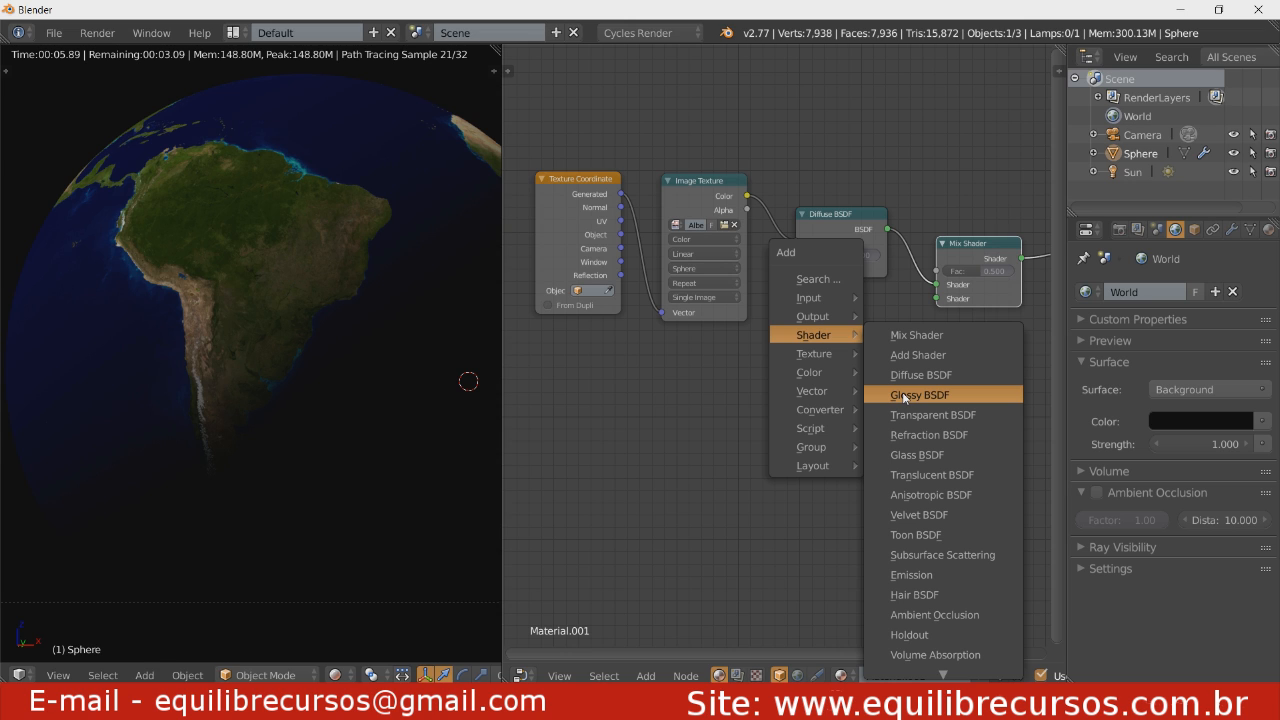
{"action": "left_click", "coordinate": [903, 398]}
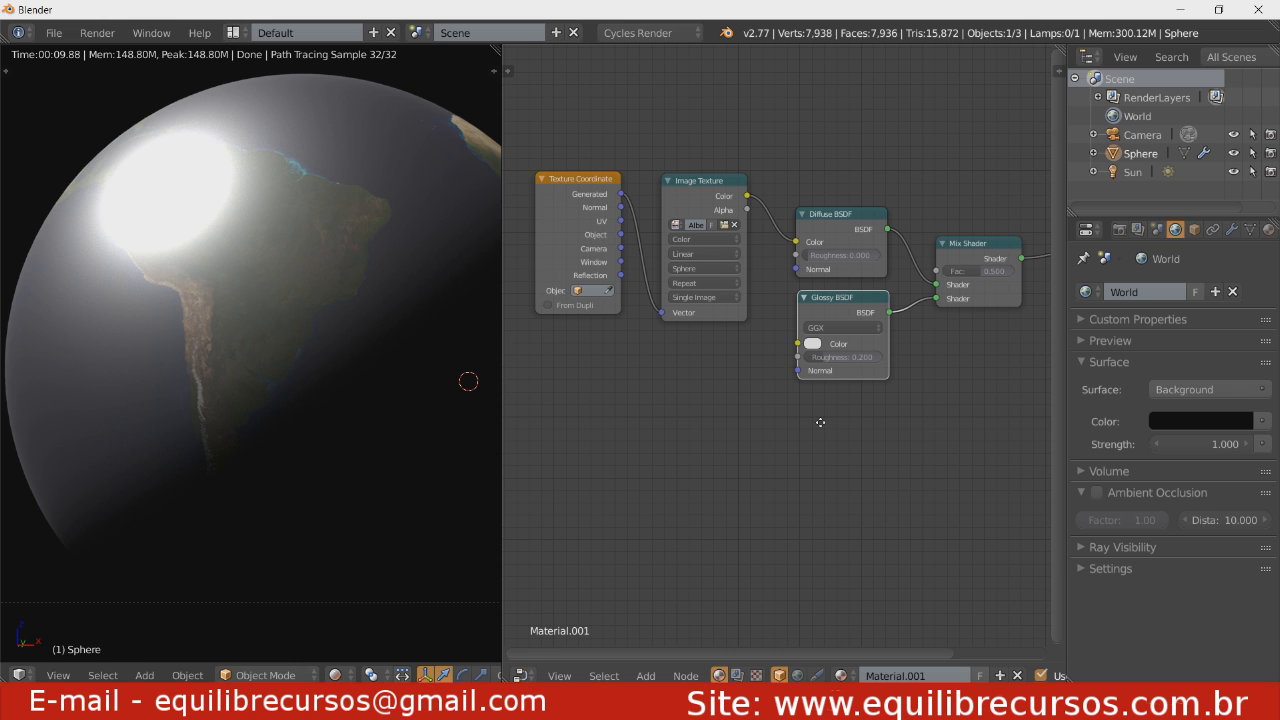
Duplicate the Albedo Image Texture node and place the copy directly above the original.
{"action": "middle_click_drag", "start_coordinate": [820, 422], "coordinate": [828, 549]}
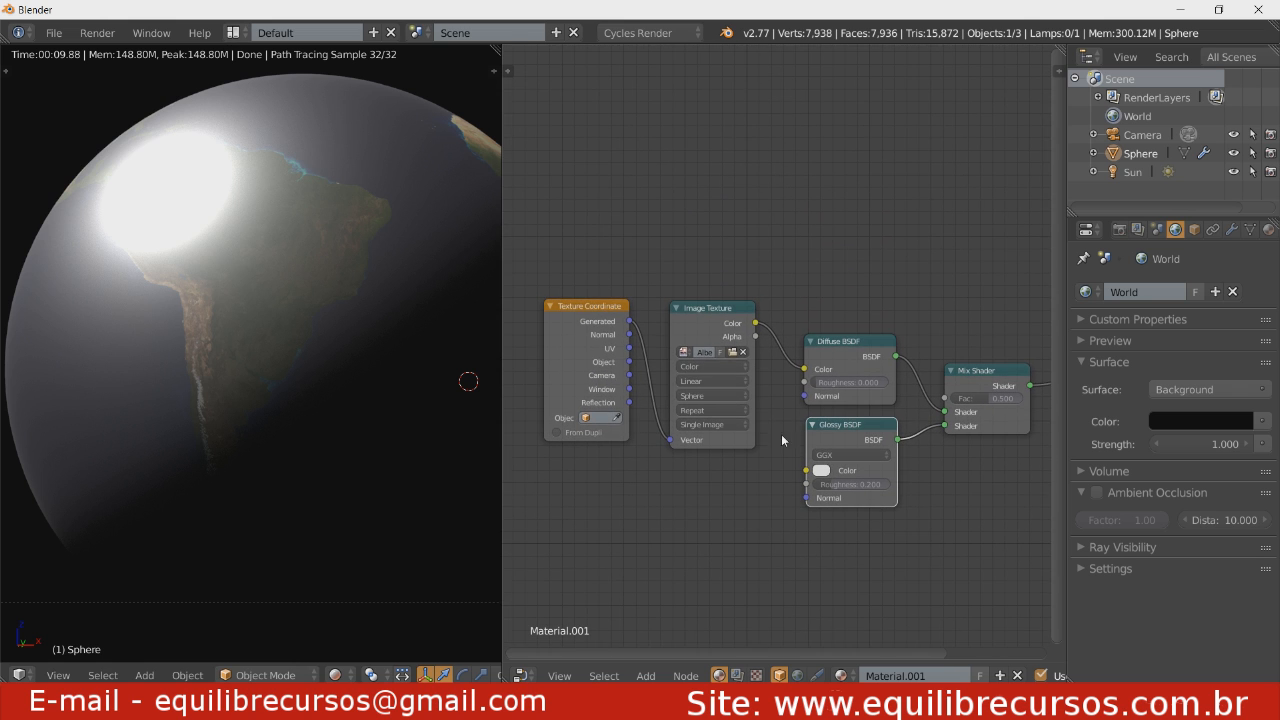
{"action": "left_click", "coordinate": [700, 332]}
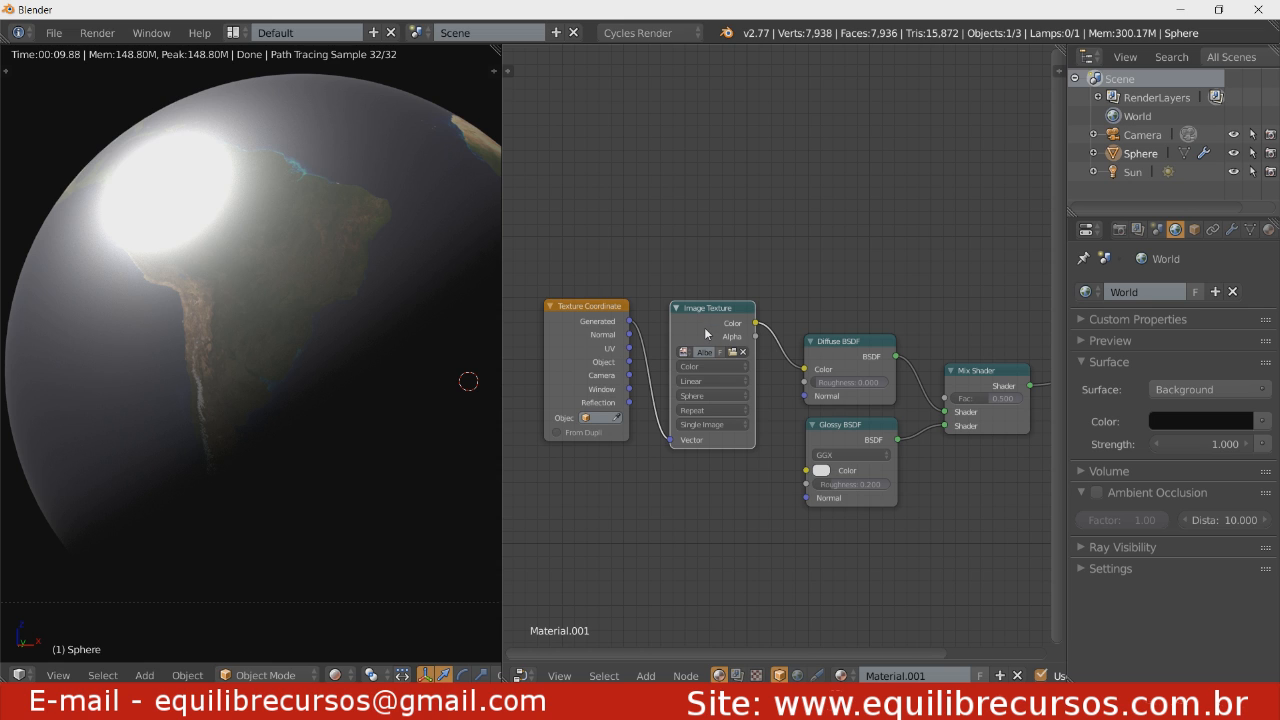
{"action": "key", "text": "shift+a"}
{"action": "key", "text": "shift+d"}
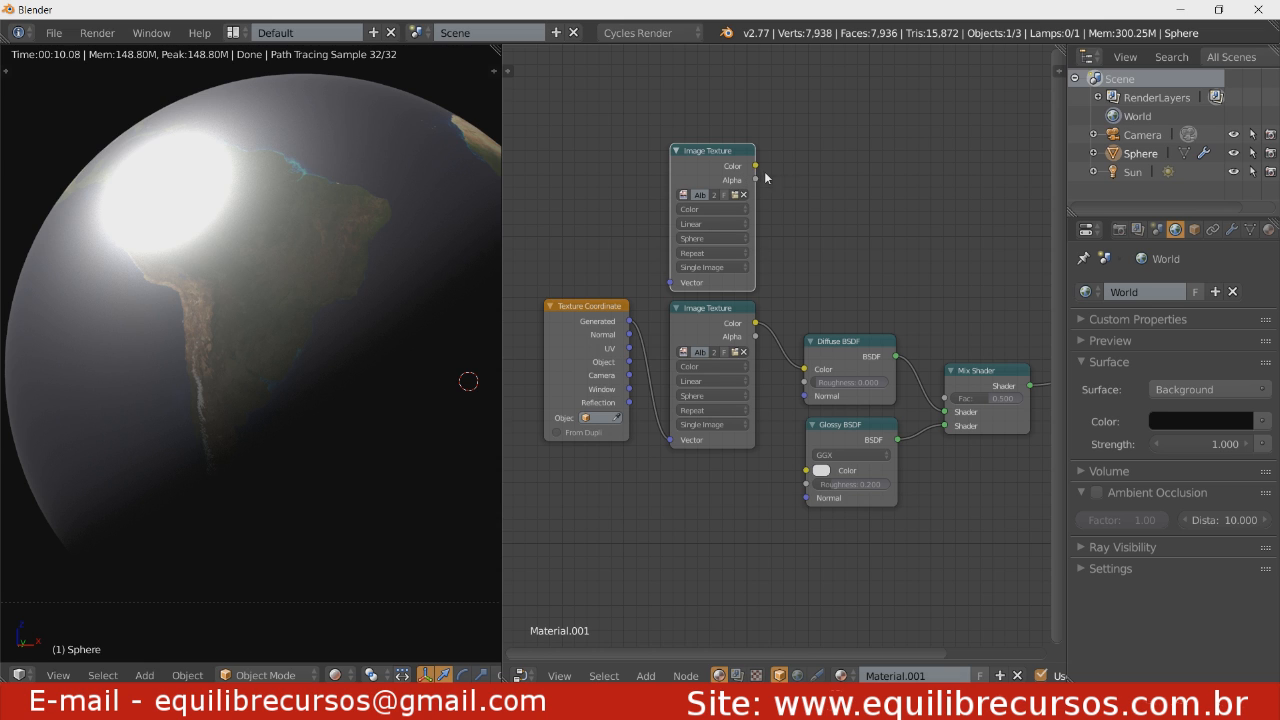
{"action": "middle_click_drag", "start_coordinate": [791, 191], "coordinate": [724, 148]}
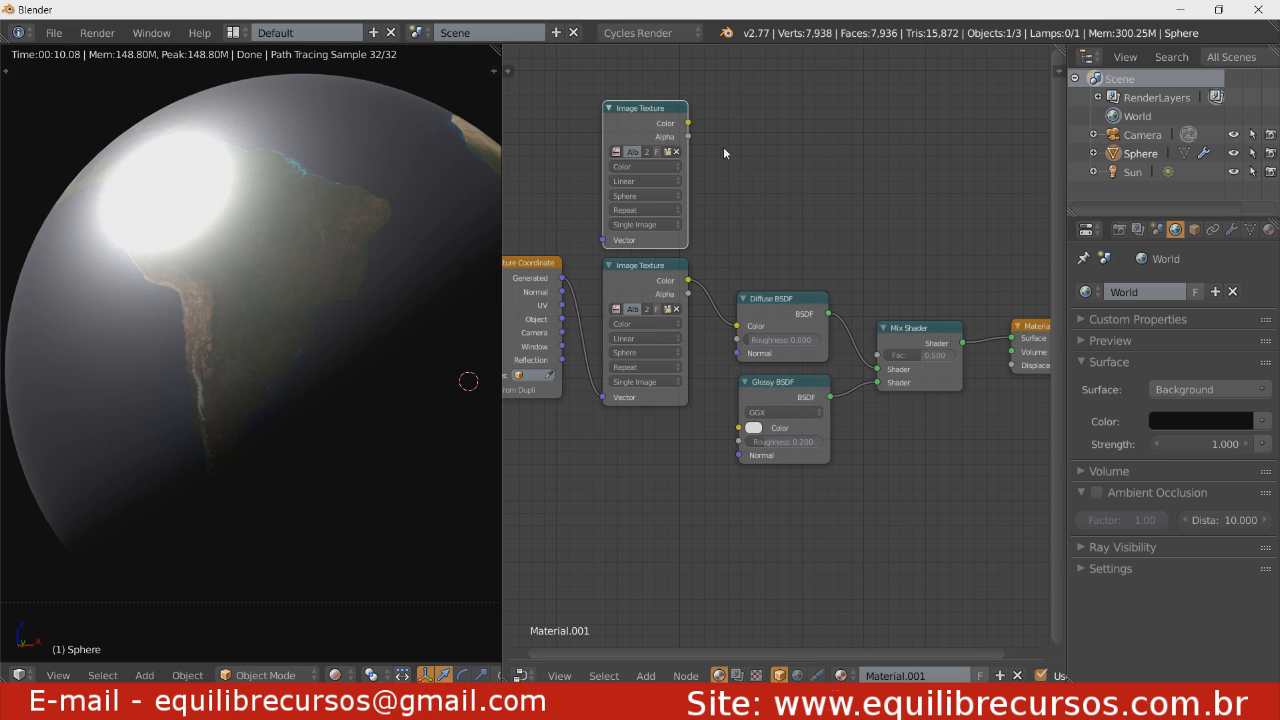
Load Ocean_Mask.png into the duplicated Image Texture and link its Color output to the Mix Shader's Fac input.
{"action": "left_click", "coordinate": [669, 151]}
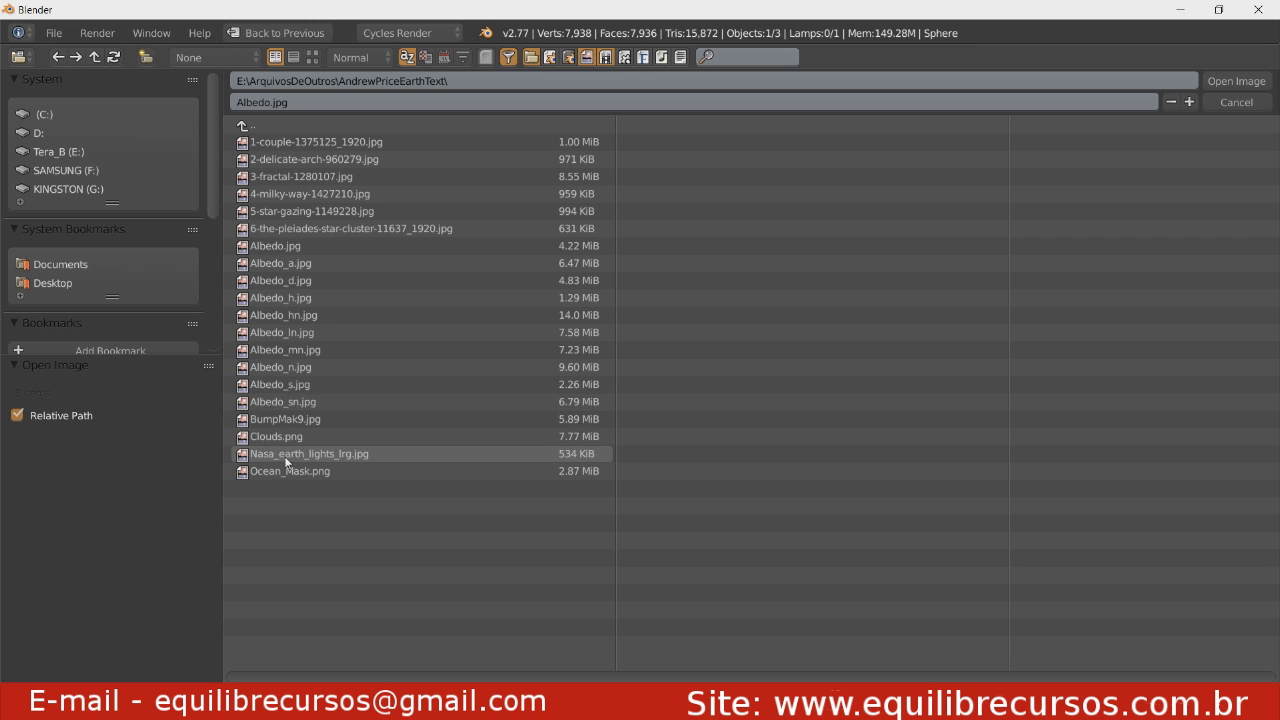
{"action": "left_click", "coordinate": [312, 57]}
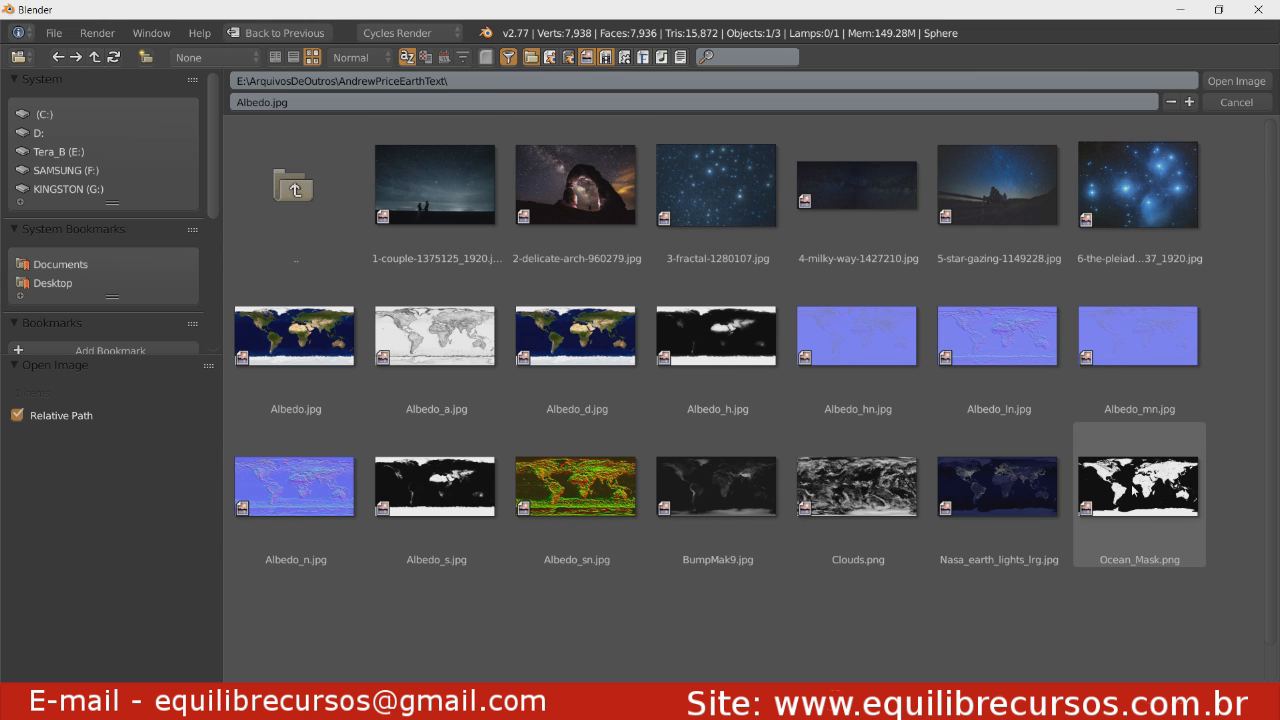
{"action": "left_click", "coordinate": [1133, 490]}
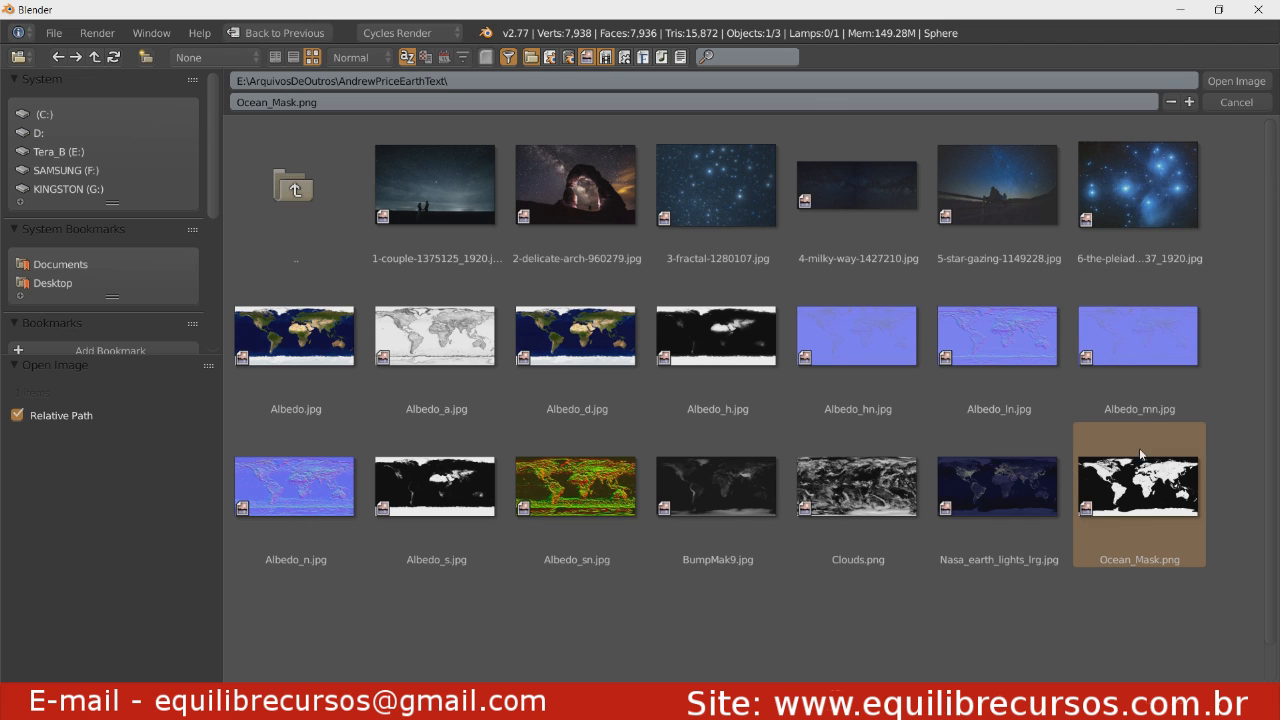
{"action": "left_click", "coordinate": [1238, 84]}
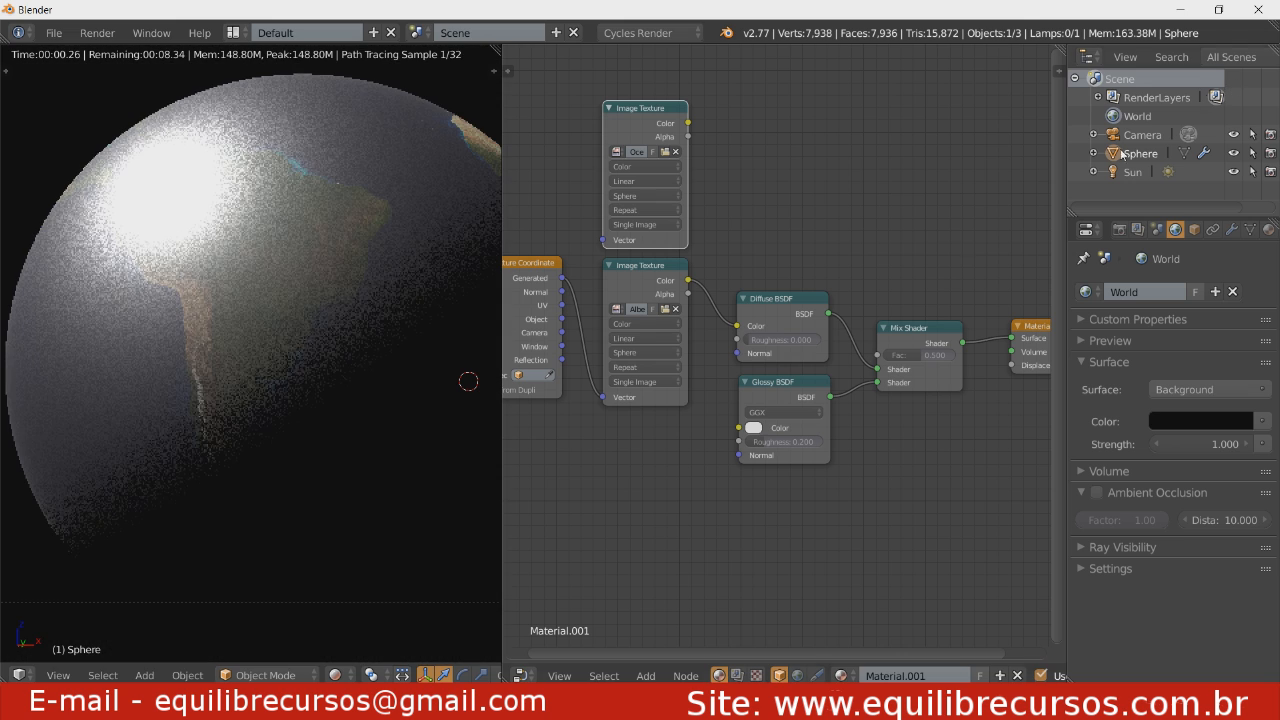
{"action": "left_click_drag", "start_coordinate": [688, 123], "coordinate": [876, 362]}
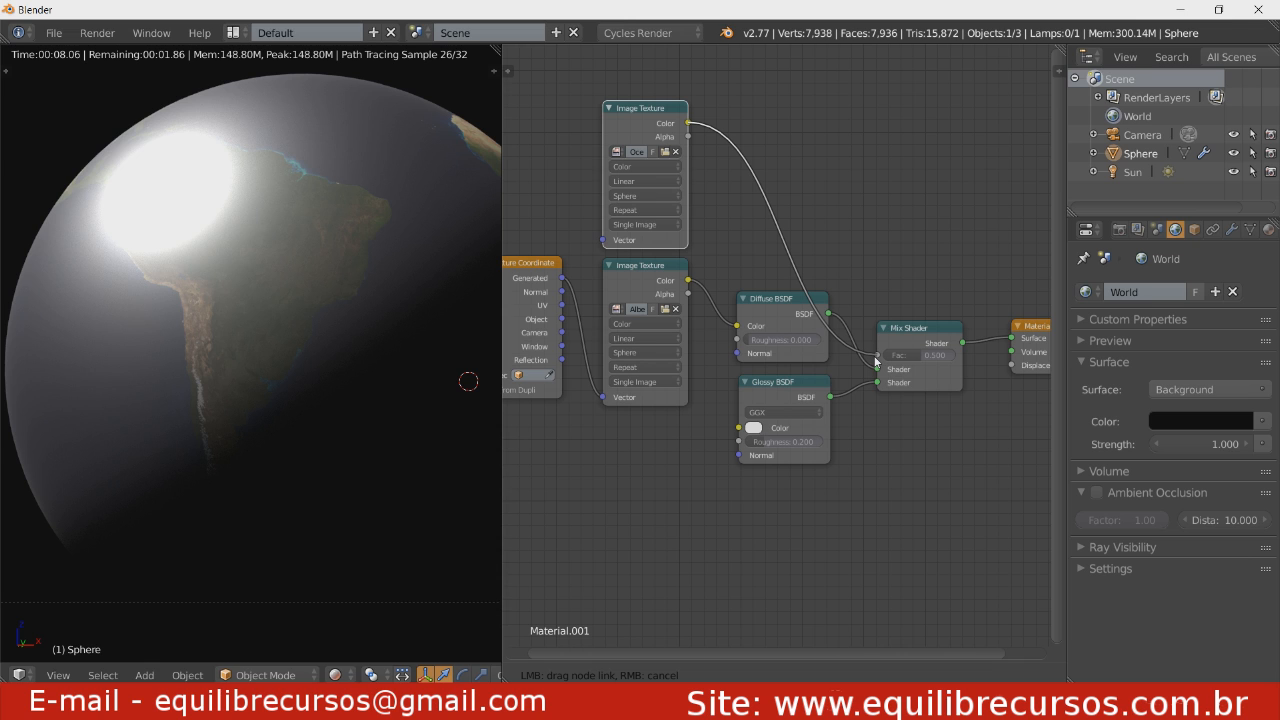
{"action": "left_click_drag", "start_coordinate": [875, 362], "coordinate": [877, 355]}
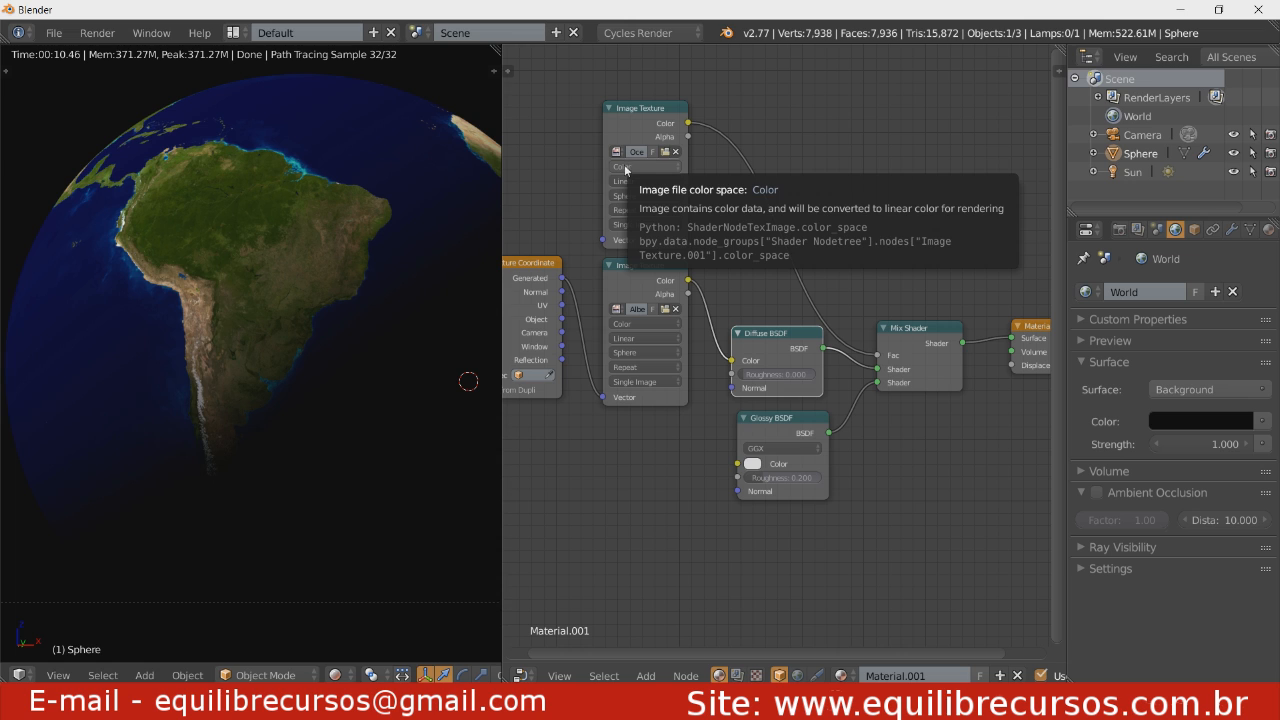
Set the ocean mask texture's color space to Non-Color Data and link Texture Coordinate's Generated output to its Vector input.
{"action": "left_click", "coordinate": [629, 168]}
{"action": "left_click", "coordinate": [637, 138]}
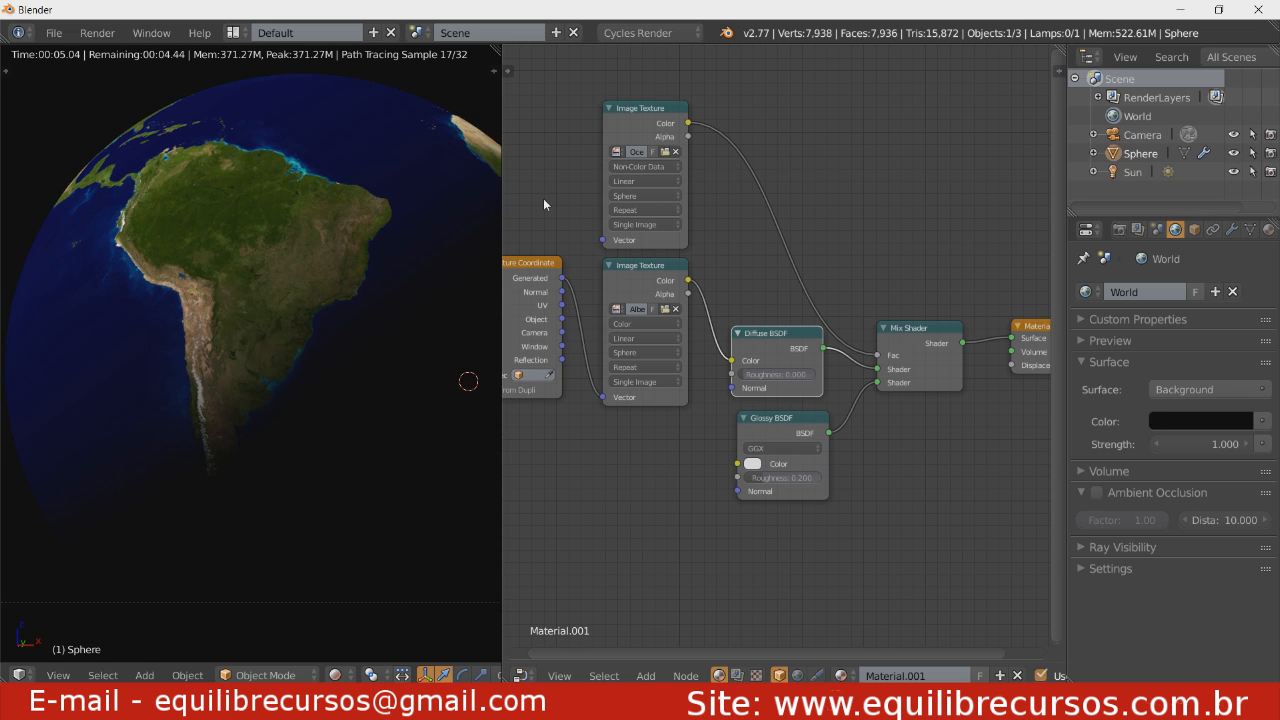
{"action": "left_click_drag", "start_coordinate": [622, 277], "coordinate": [623, 291]}
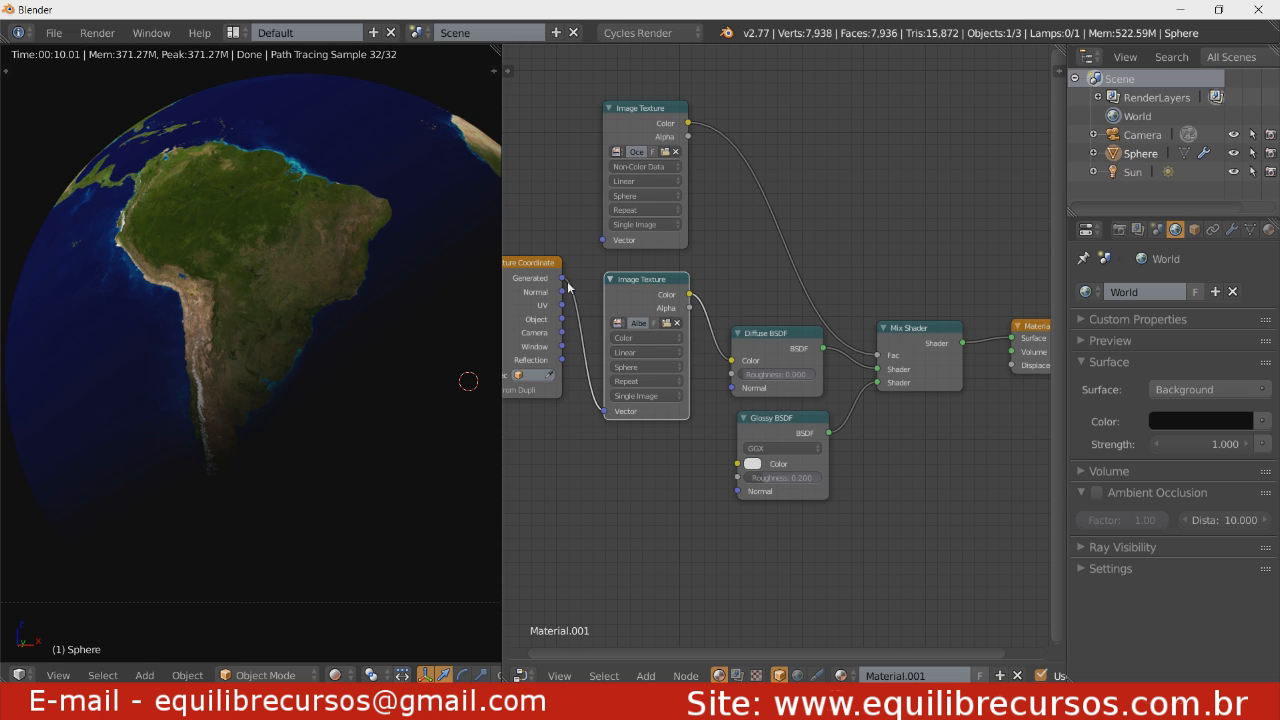
{"action": "left_click_drag", "start_coordinate": [561, 282], "coordinate": [603, 241]}
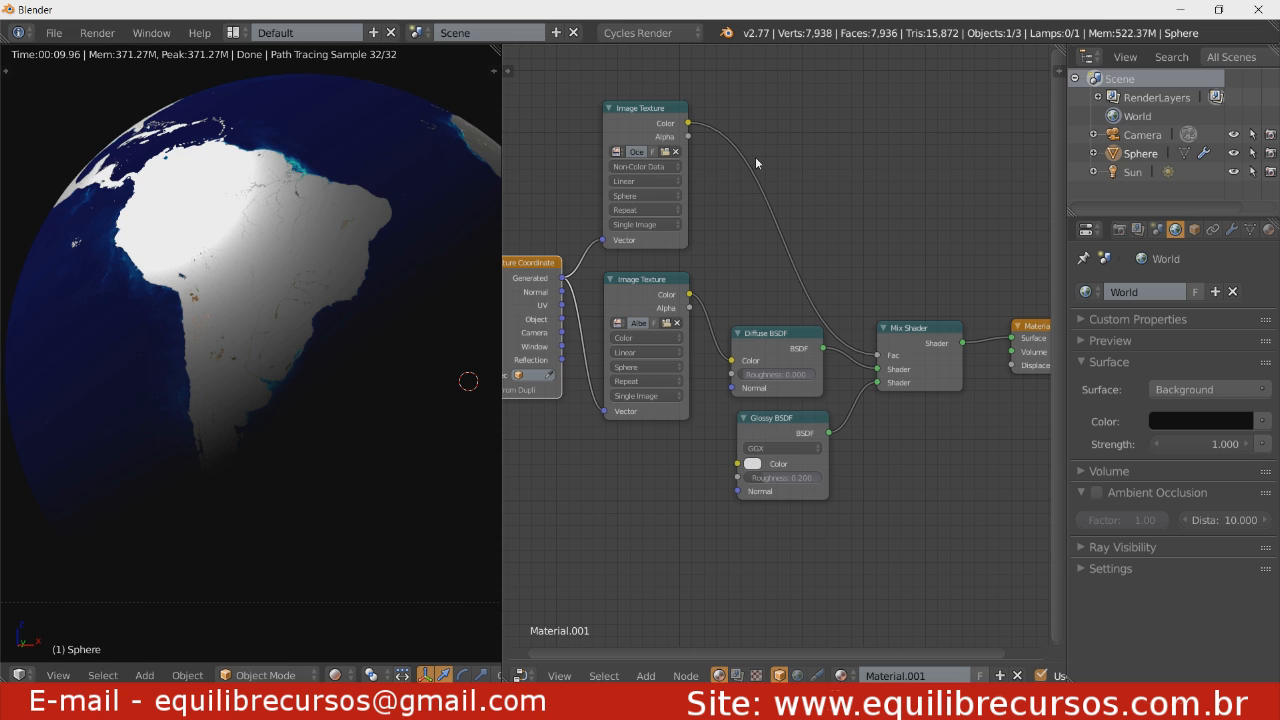
Insert an Invert node on the link between the ocean mask texture and the Mix Shader's Fac input.
{"action": "key", "text": "shift+a"}
{"action": "mouse_move", "coordinate": [761, 168]}
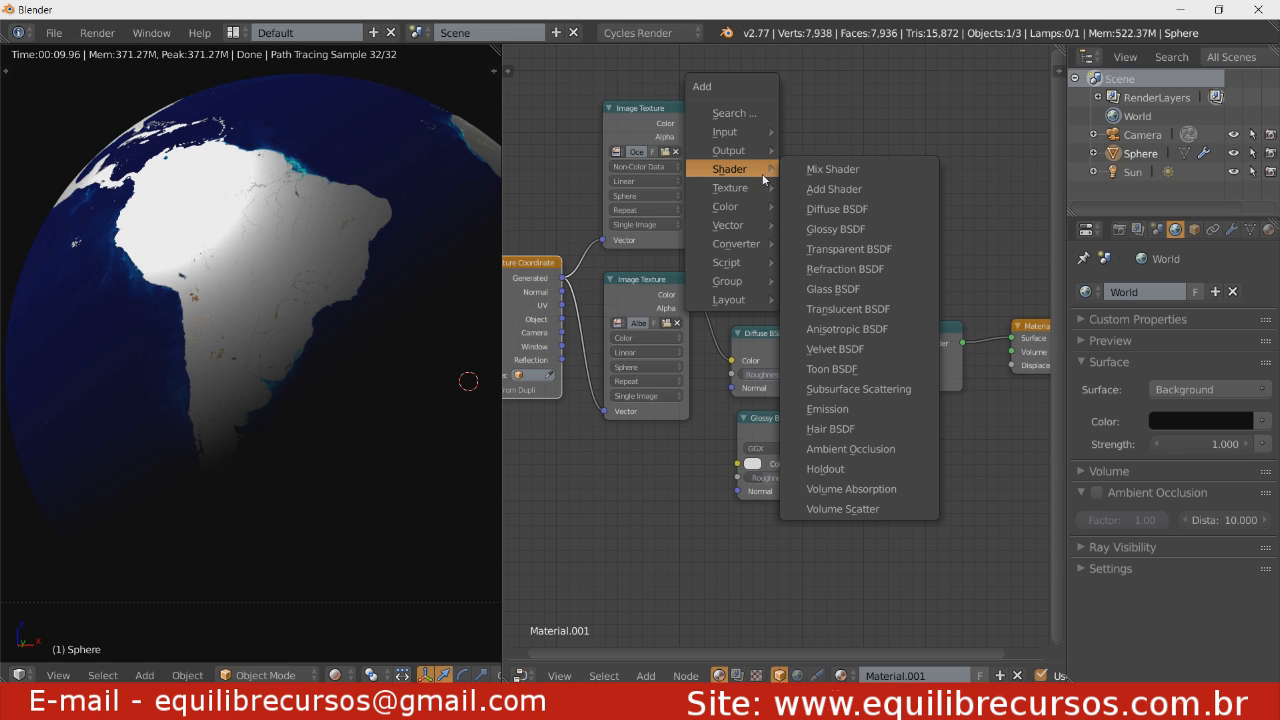
{"action": "mouse_move", "coordinate": [770, 207]}
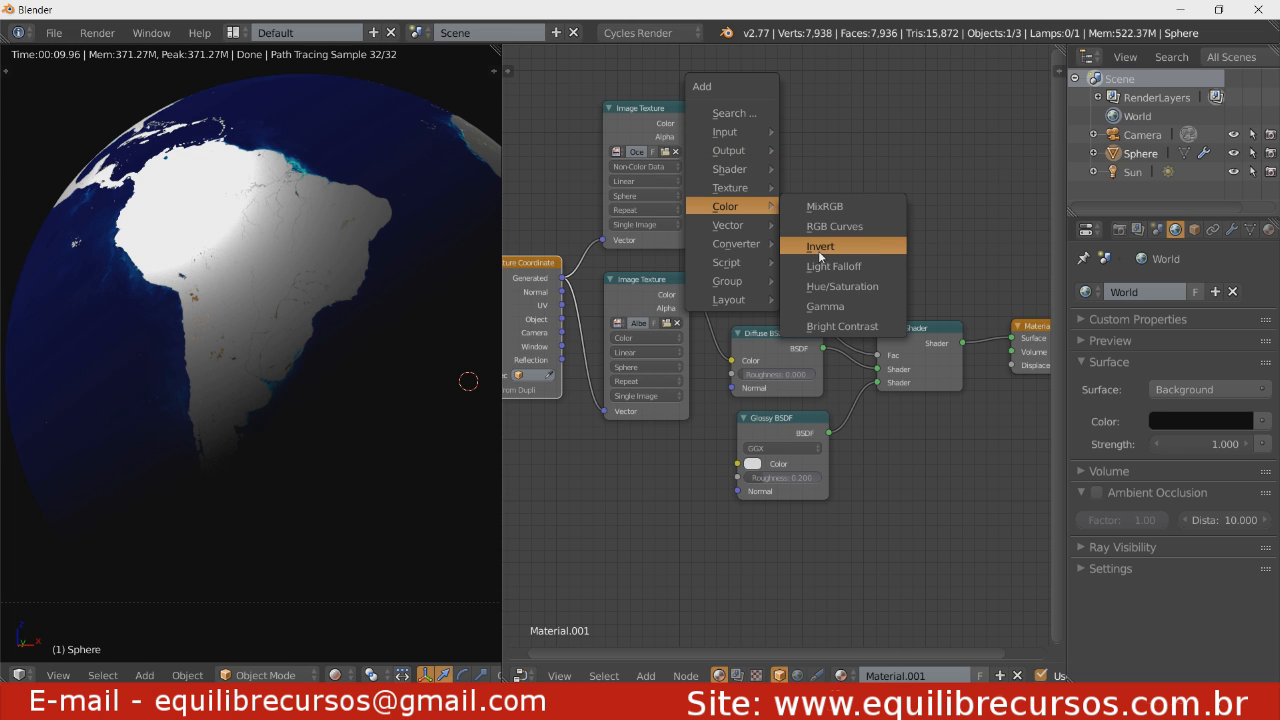
{"action": "left_click", "coordinate": [823, 247]}
{"action": "left_click", "coordinate": [763, 210]}
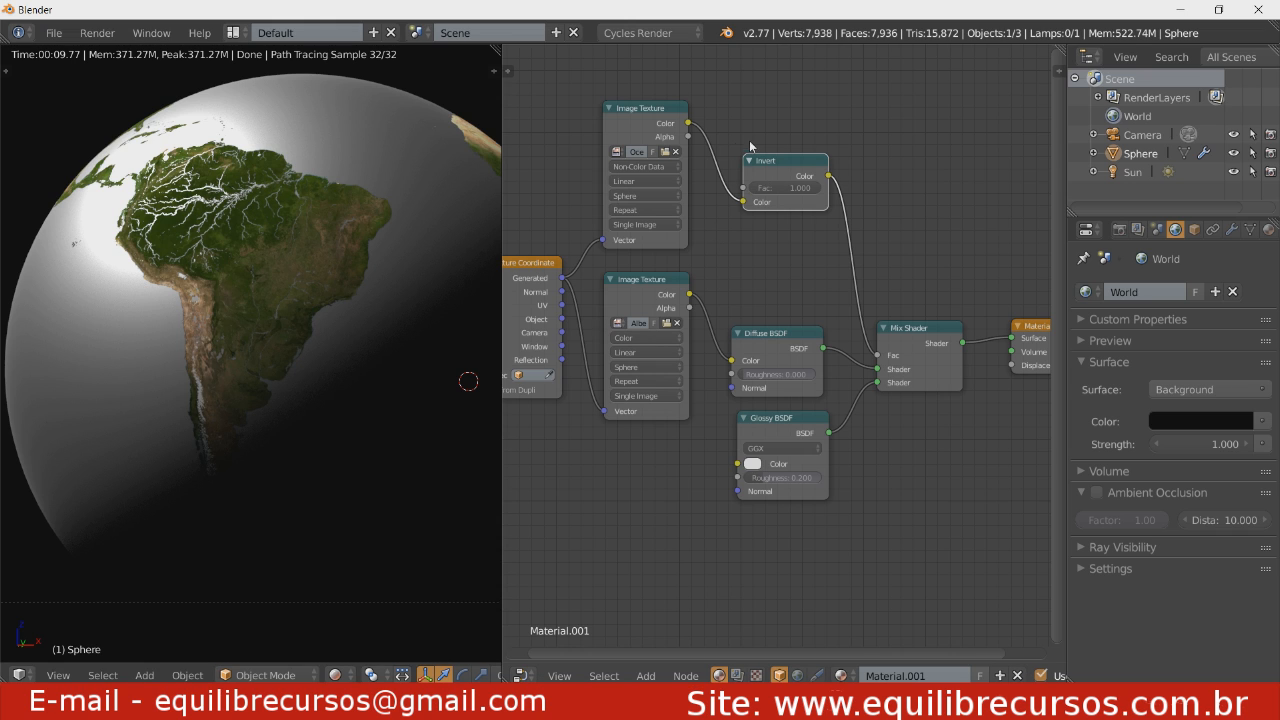
Rearrange the material nodes, moving the Glossy BSDF below the Albedo texture to make room before the Mix Shader.
{"action": "left_click_drag", "start_coordinate": [775, 171], "coordinate": [787, 201]}
{"action": "left_click_drag", "start_coordinate": [629, 124], "coordinate": [652, 120]}
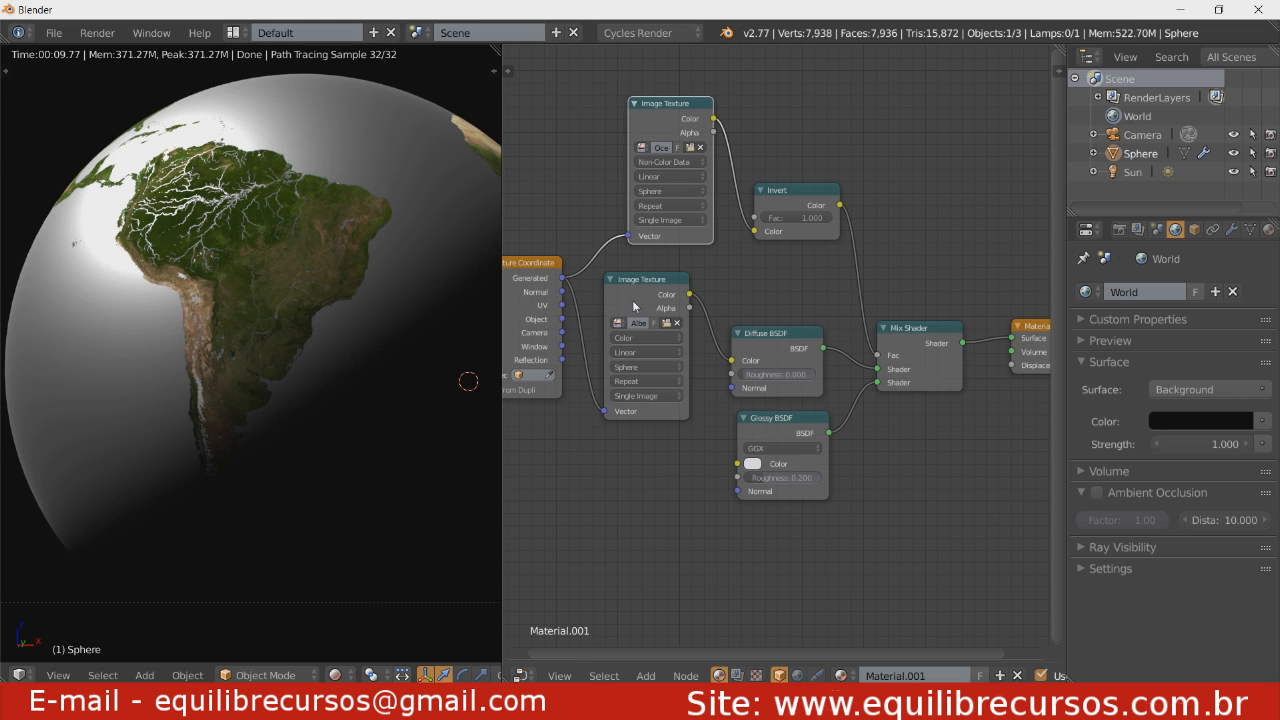
{"action": "left_click_drag", "start_coordinate": [636, 305], "coordinate": [656, 292]}
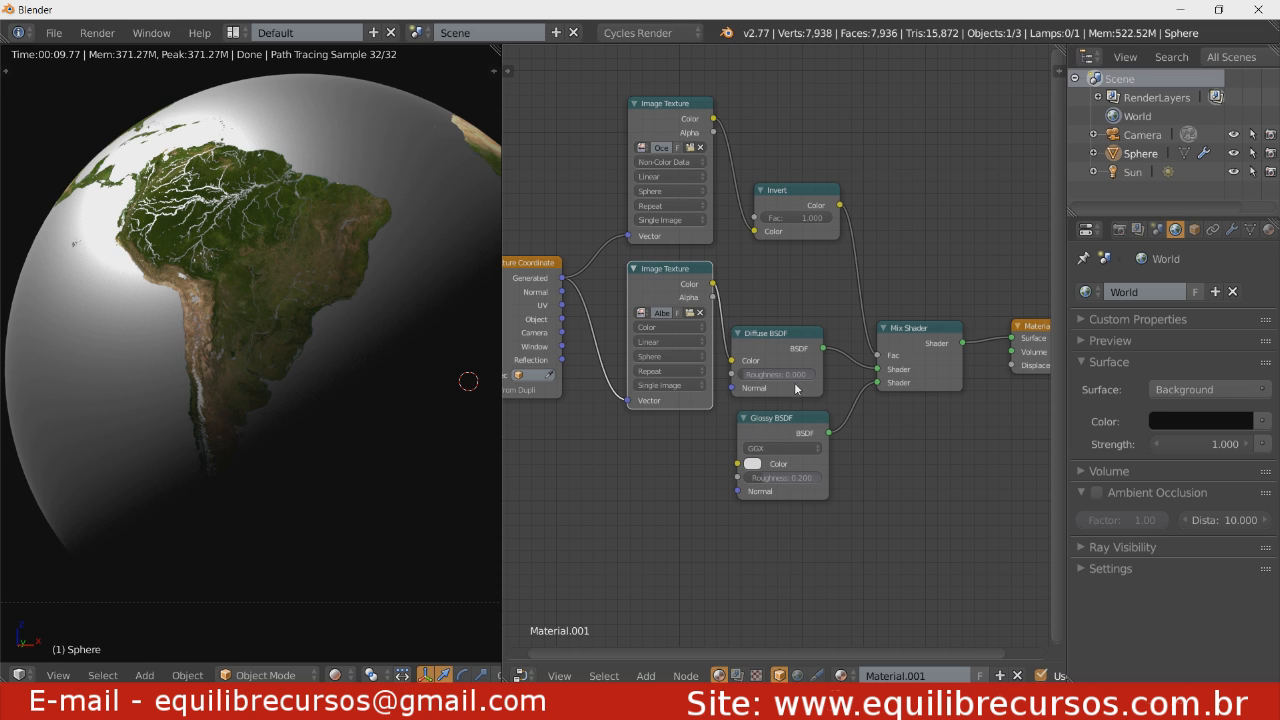
{"action": "left_click", "coordinate": [791, 428]}
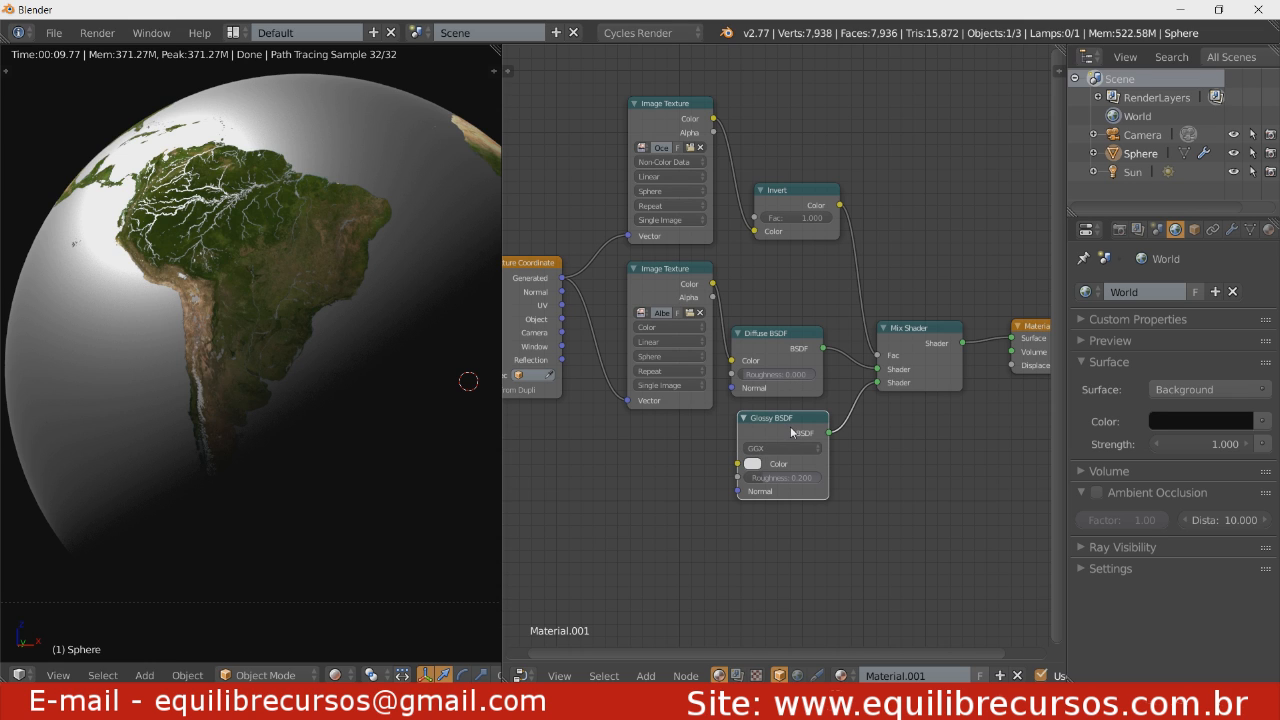
{"action": "left_click_drag", "start_coordinate": [791, 433], "coordinate": [675, 509]}
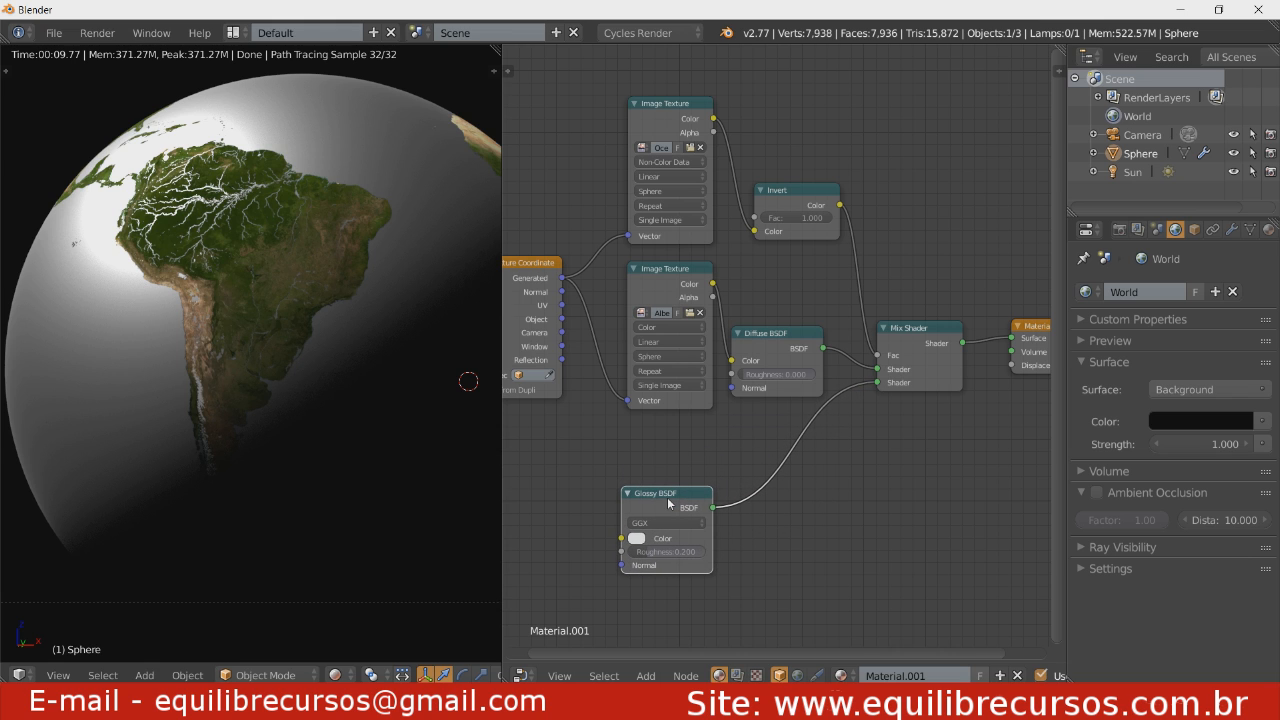
{"action": "left_click_drag", "start_coordinate": [794, 339], "coordinate": [810, 290]}
{"action": "left_click_drag", "start_coordinate": [918, 345], "coordinate": [943, 335]}
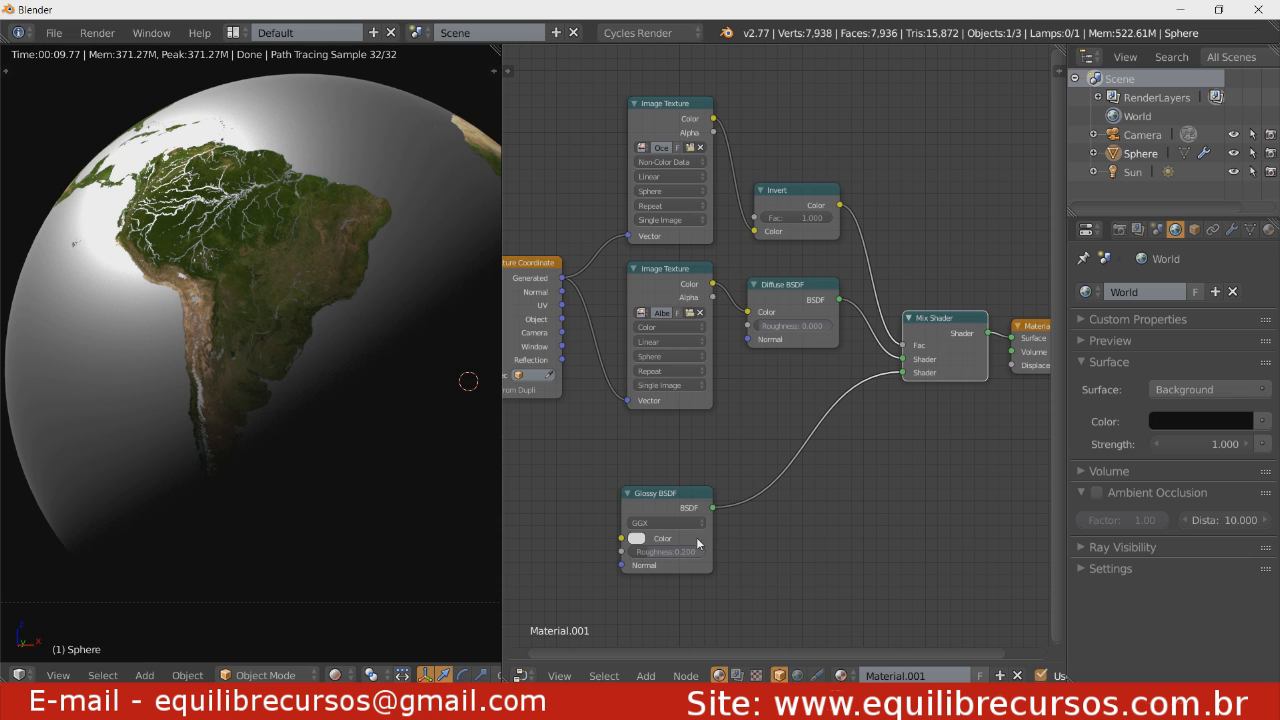
Insert a second Mix Shader on the link between the Glossy BSDF and the existing Mix Shader.
{"action": "key", "text": "shift+a"}
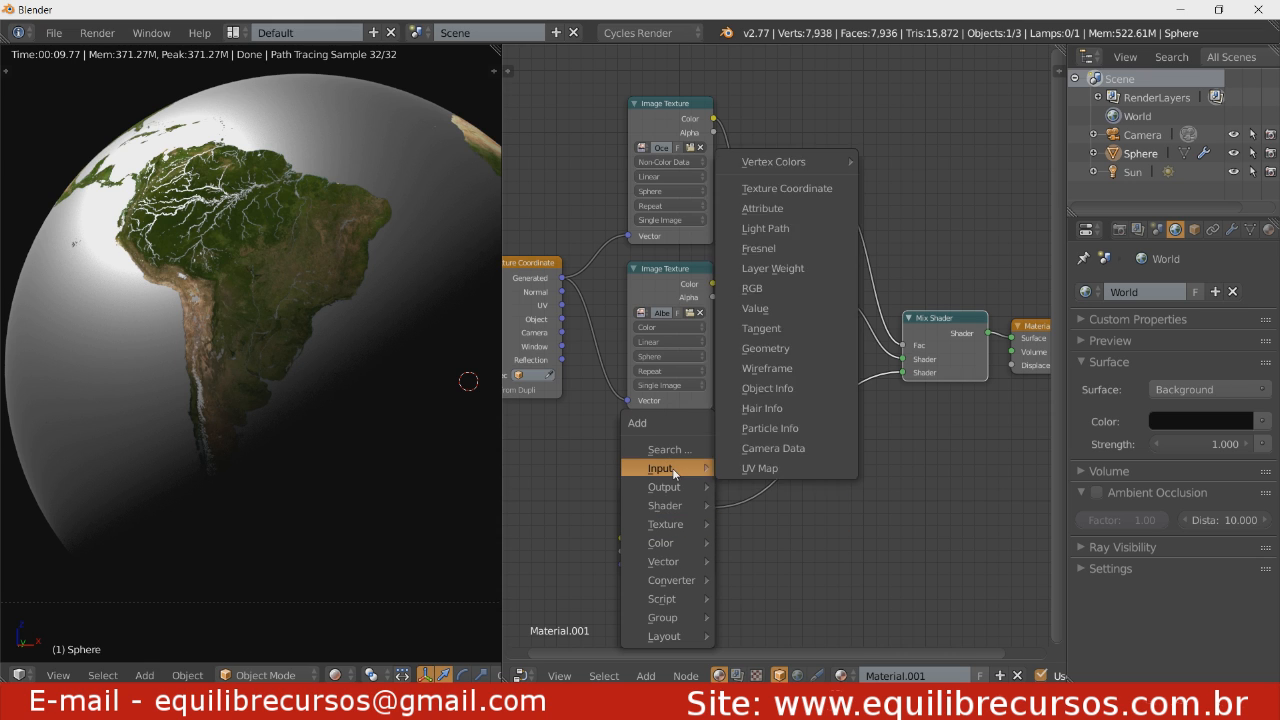
{"action": "mouse_move", "coordinate": [677, 507]}
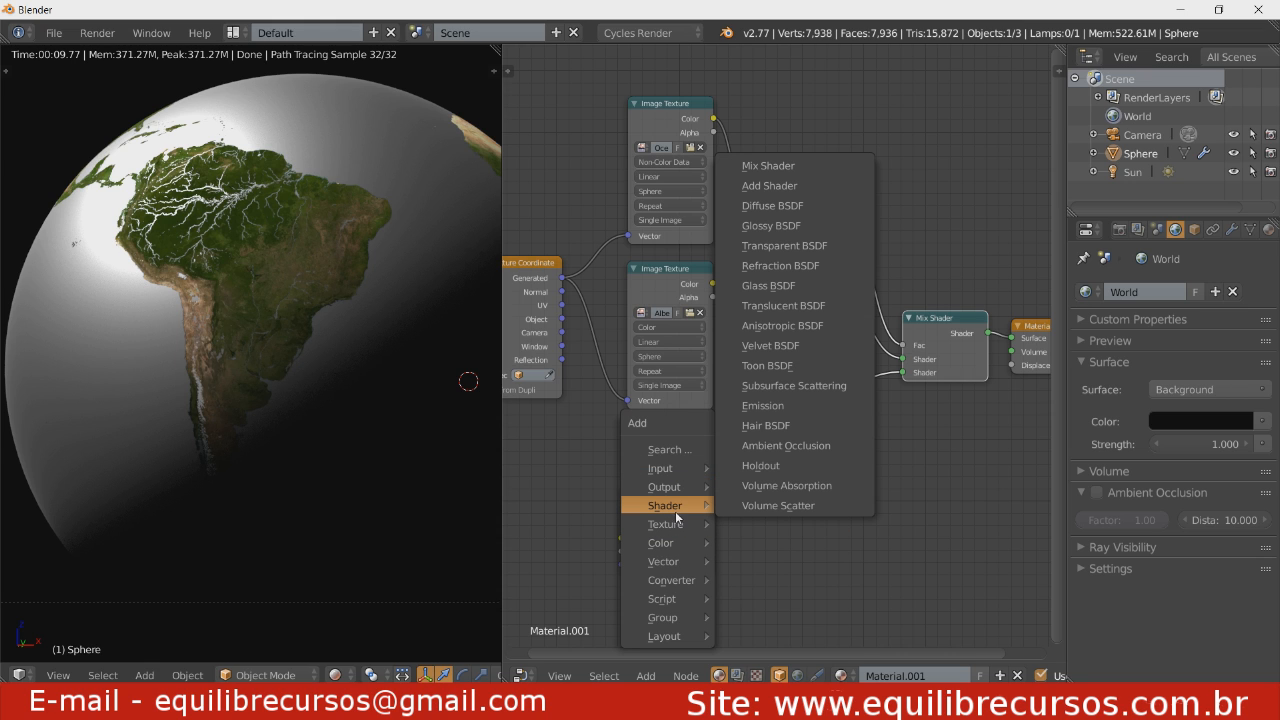
{"action": "left_click", "coordinate": [788, 168]}
{"action": "left_click", "coordinate": [789, 443]}
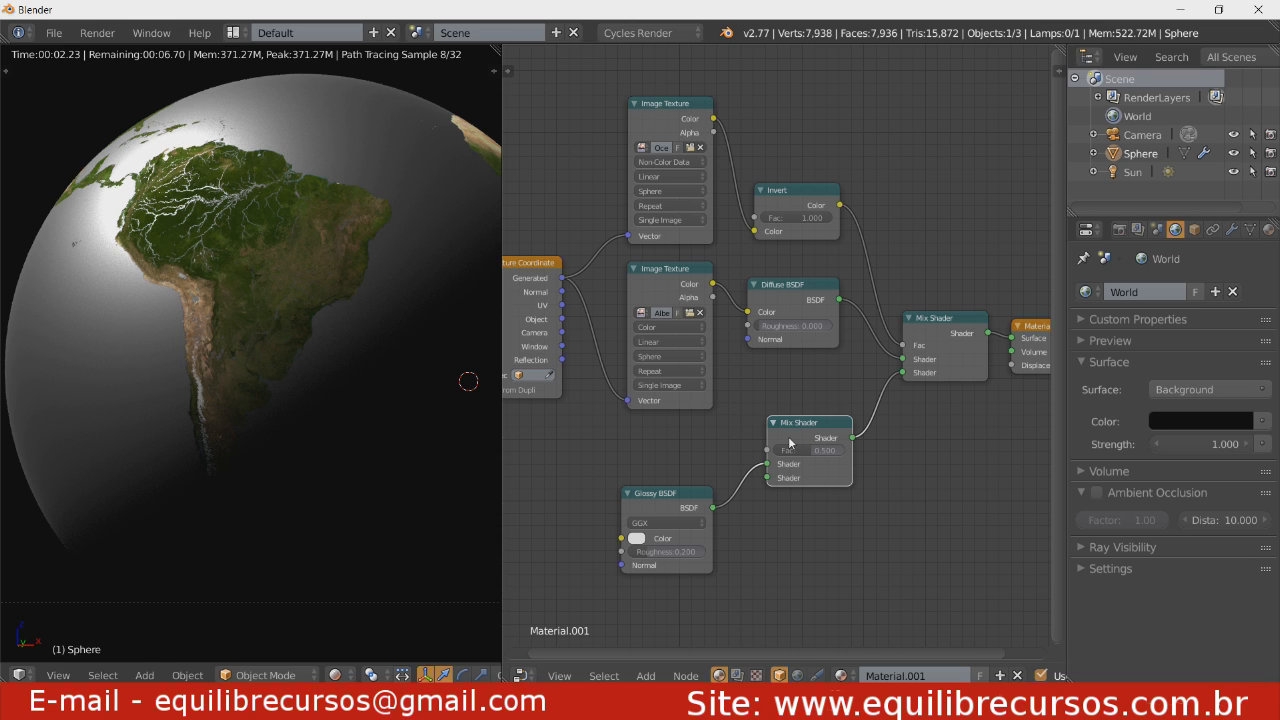
{"action": "left_click_drag", "start_coordinate": [789, 443], "coordinate": [797, 451]}
Add a Fresnel node above the Glossy BSDF and link its Fac output to the second Mix Shader's Fac input.
{"action": "key", "text": "shift+a"}
{"action": "mouse_move", "coordinate": [681, 462]}
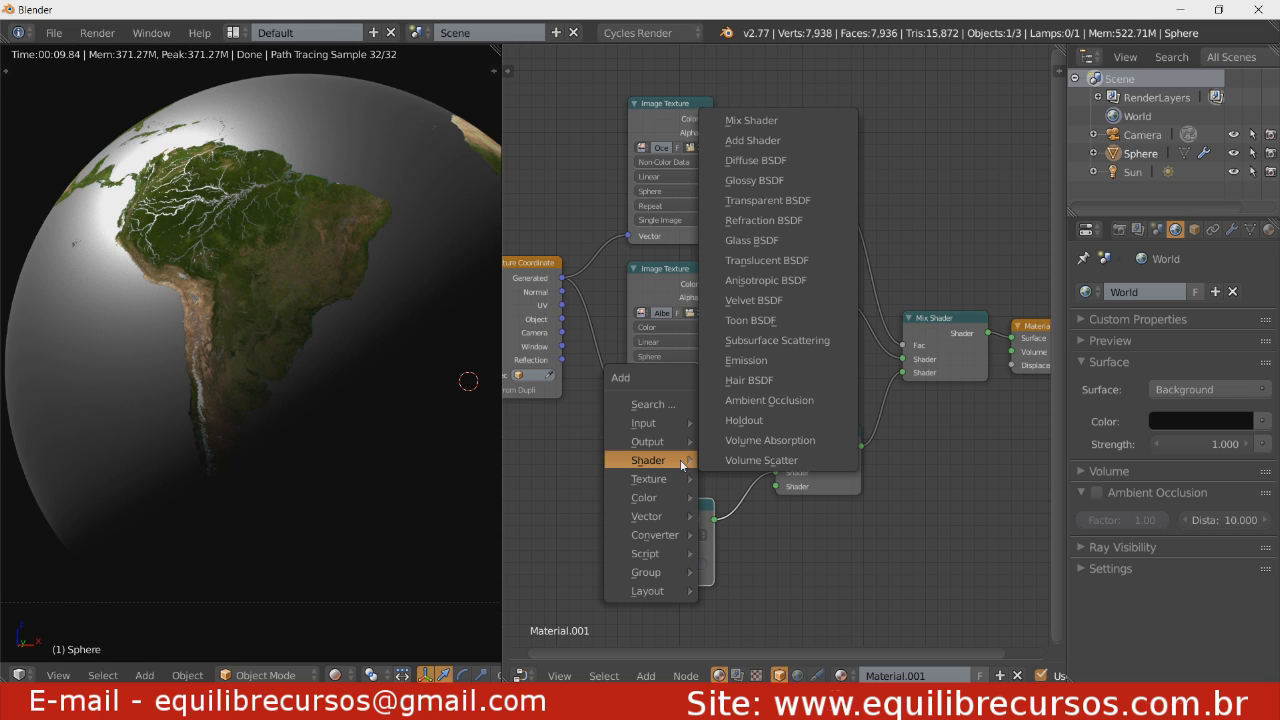
{"action": "mouse_move", "coordinate": [673, 424]}
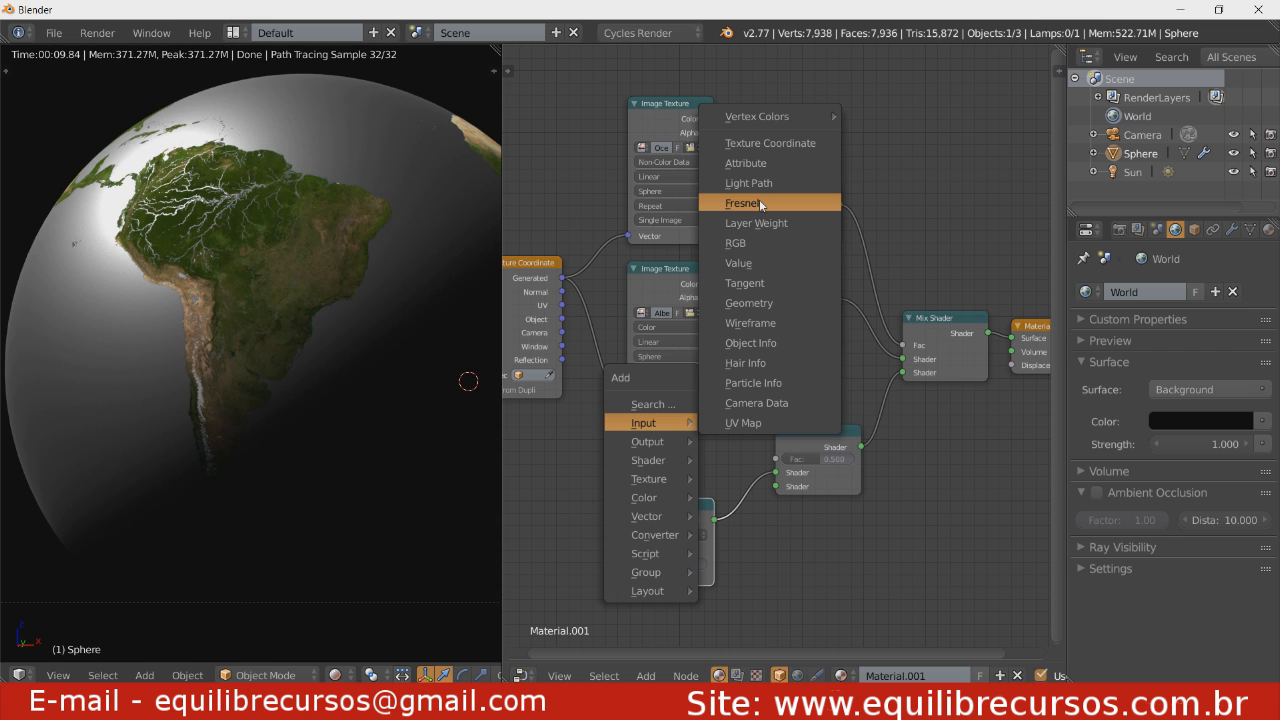
{"action": "left_click", "coordinate": [759, 200]}
{"action": "left_click", "coordinate": [716, 448]}
{"action": "left_click_drag", "start_coordinate": [716, 448], "coordinate": [776, 459]}
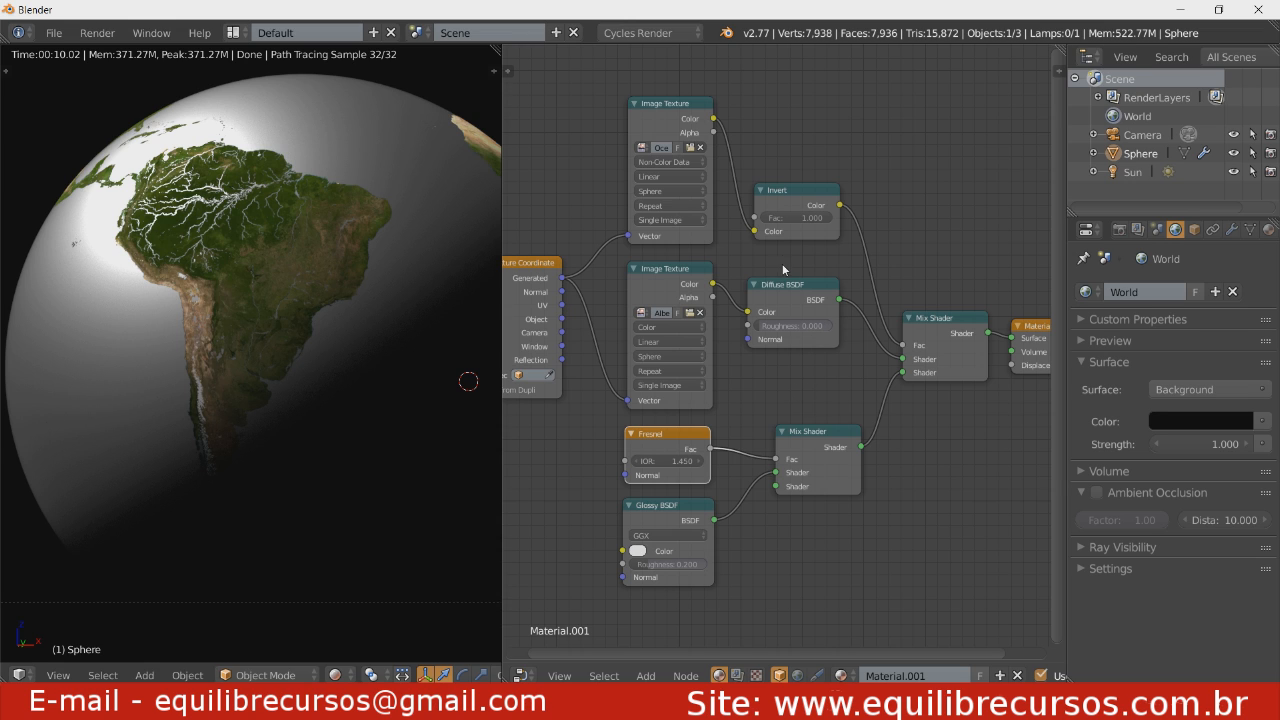
Shift the Invert node and both Mix Shaders farther along the node tree, keeping the Diffuse BSDF beside the Albedo texture.
{"action": "left_click", "coordinate": [795, 211]}
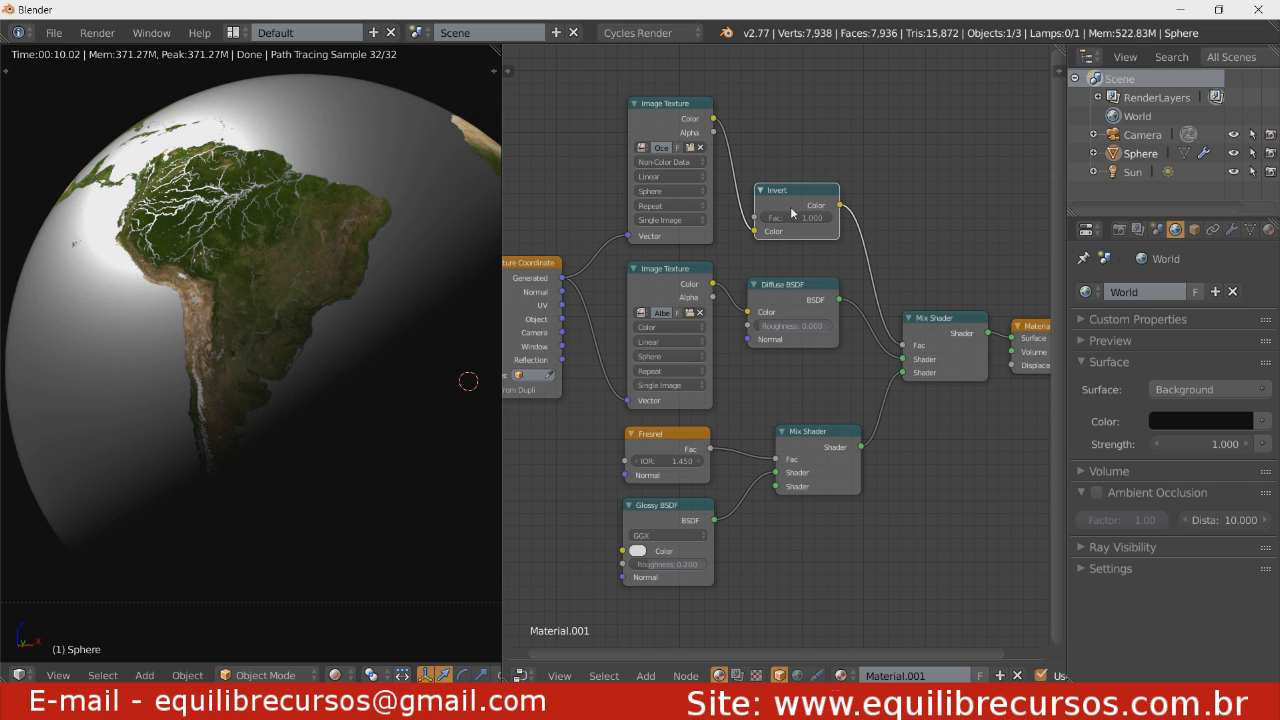
{"action": "left_click", "coordinate": [966, 354], "text": "shift"}
{"action": "left_click", "coordinate": [1030, 355], "text": "shift"}
{"action": "left_click_drag", "start_coordinate": [920, 339], "coordinate": [1018, 335]}
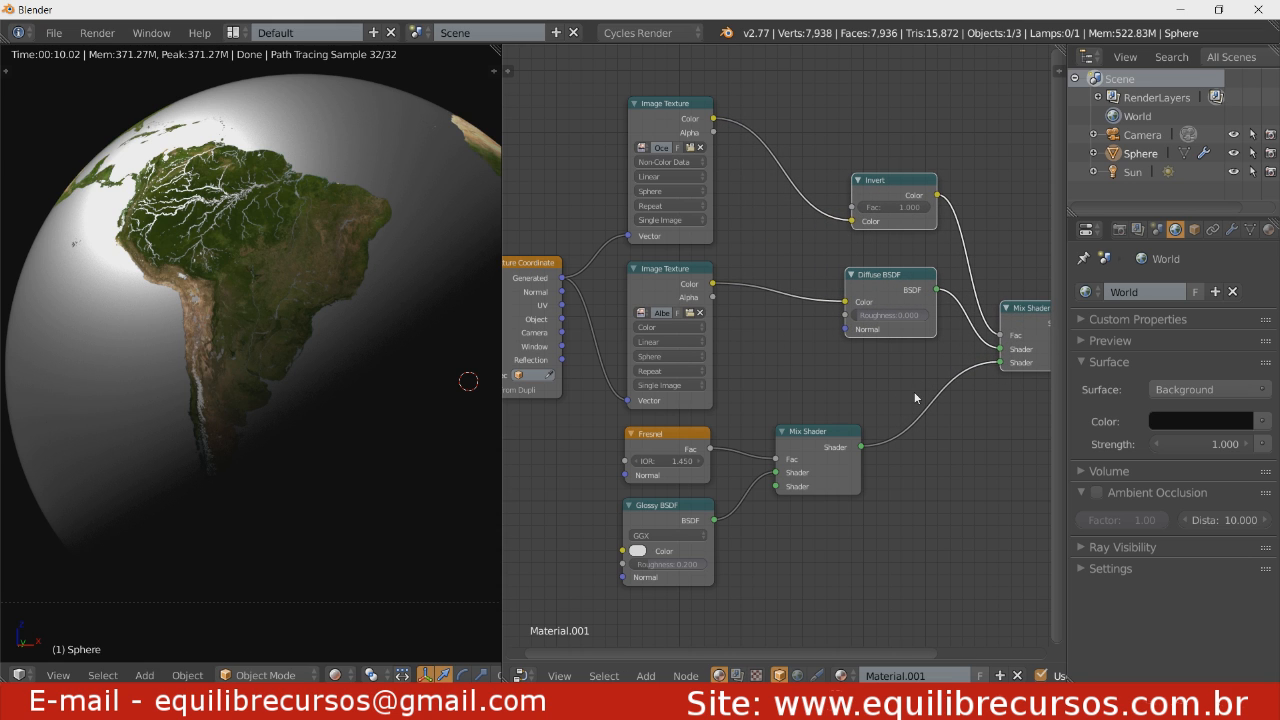
{"action": "left_click_drag", "start_coordinate": [879, 300], "coordinate": [776, 300]}
{"action": "left_click_drag", "start_coordinate": [810, 458], "coordinate": [894, 449]}
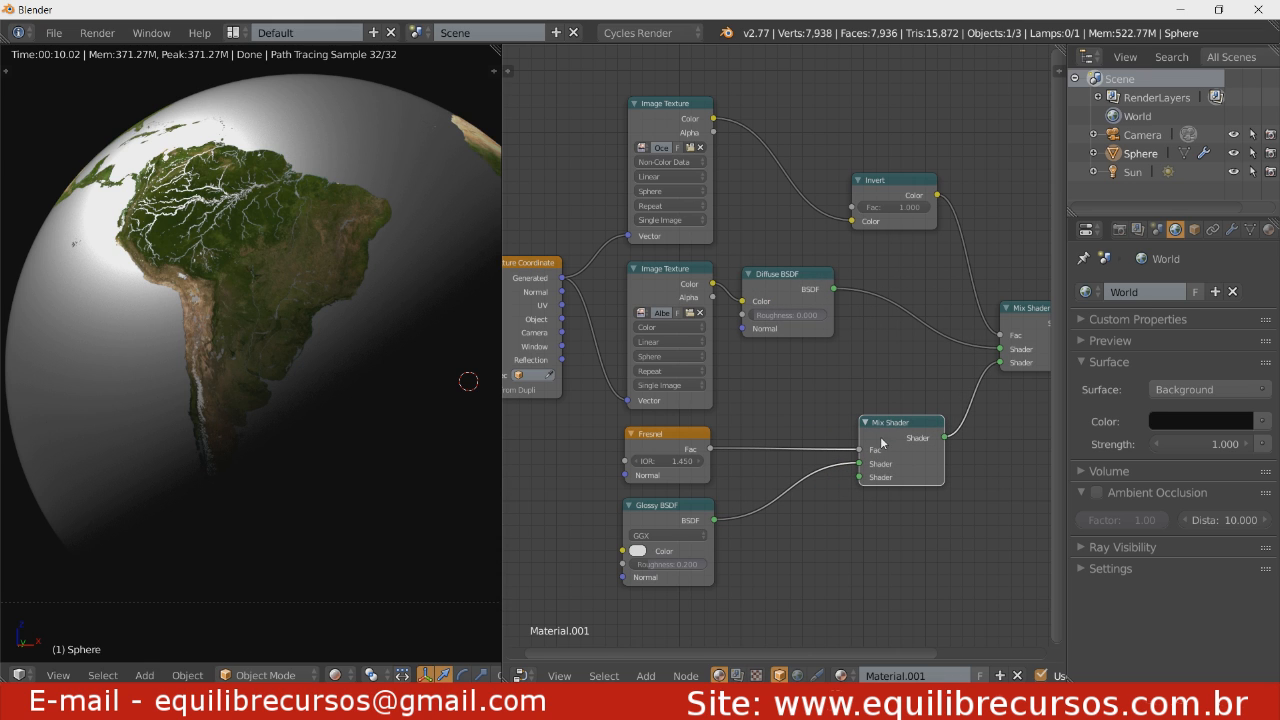
Connect the Diffuse BSDF to the second Mix Shader's first Shader input, with the Glossy BSDF in its second input.
{"action": "left_click_drag", "start_coordinate": [812, 290], "coordinate": [825, 314]}
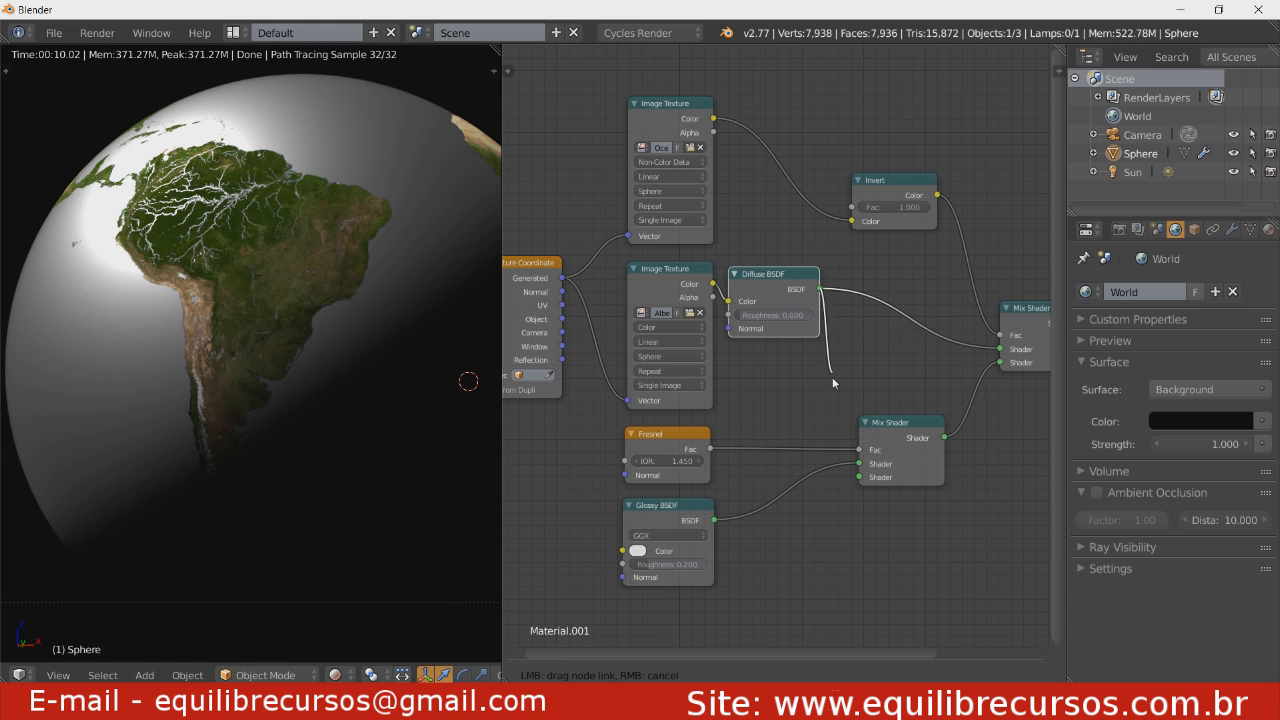
{"action": "left_click_drag", "start_coordinate": [832, 382], "coordinate": [862, 477]}
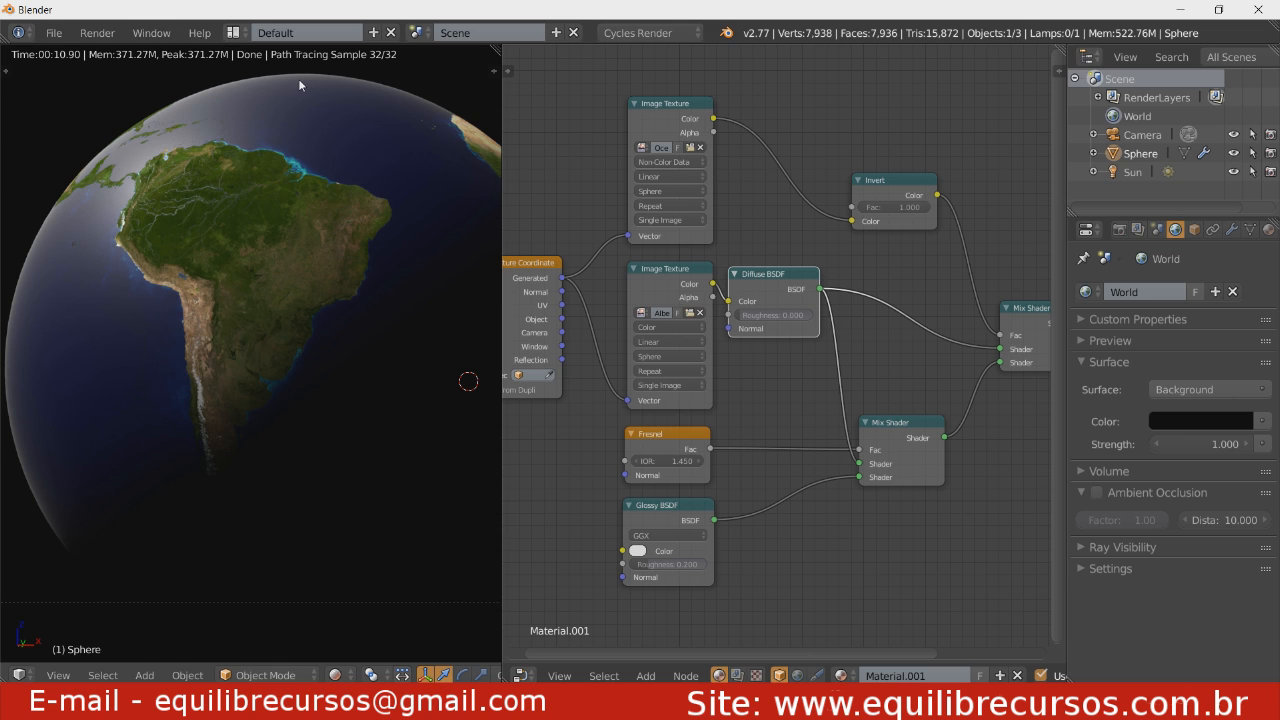
Mute the Fresnel node to compare its effect on the rendered ocean reflections, and unmute it.
{"action": "right_click", "coordinate": [663, 446]}
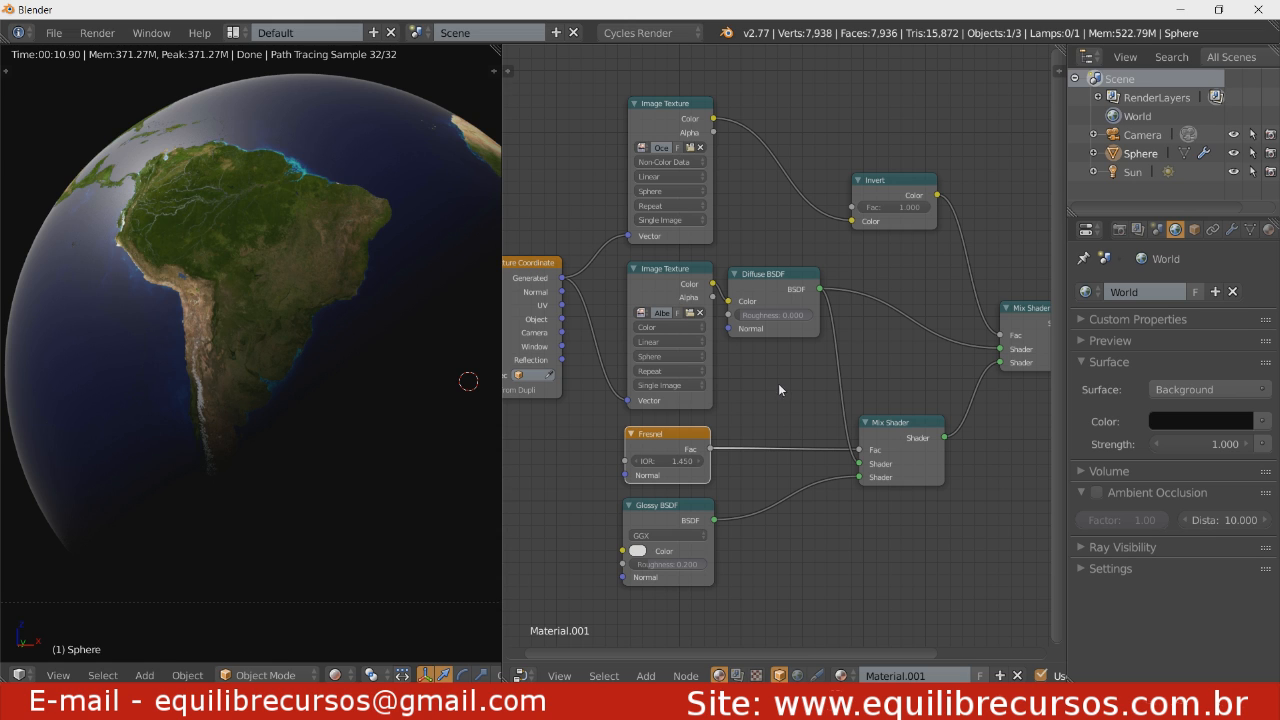
{"action": "key", "text": "m"}
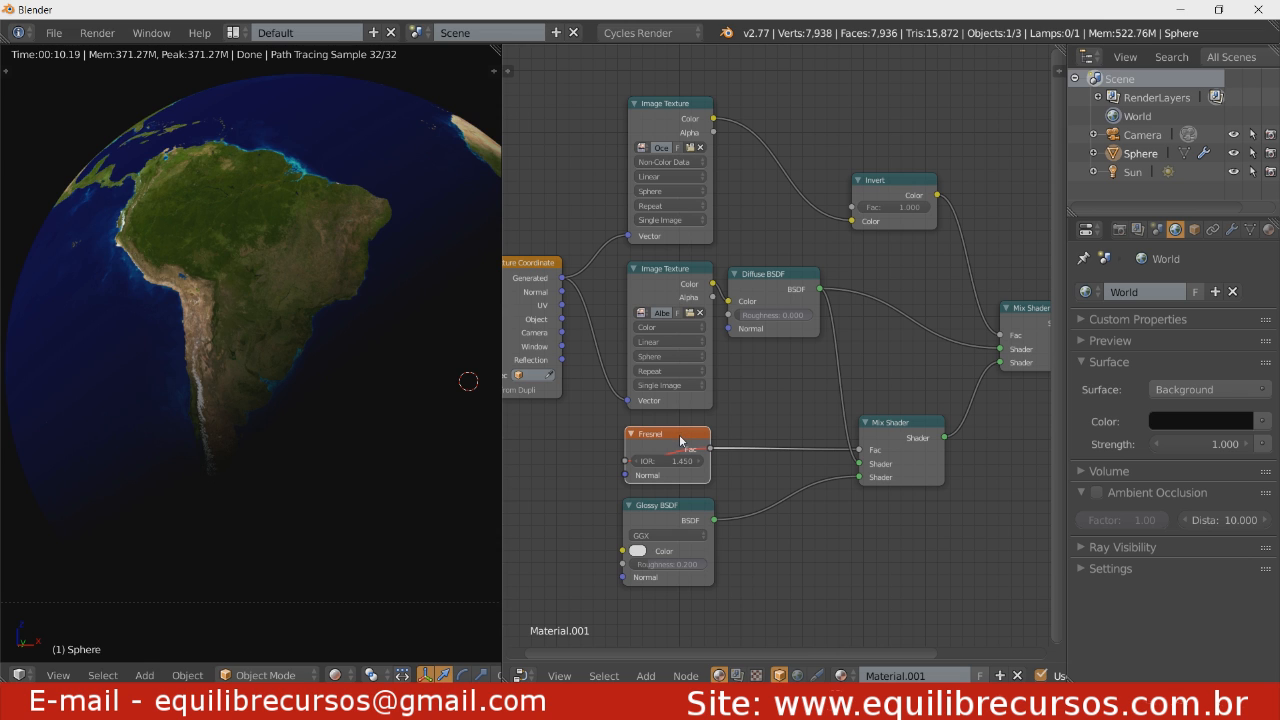
{"action": "key", "text": "m"}
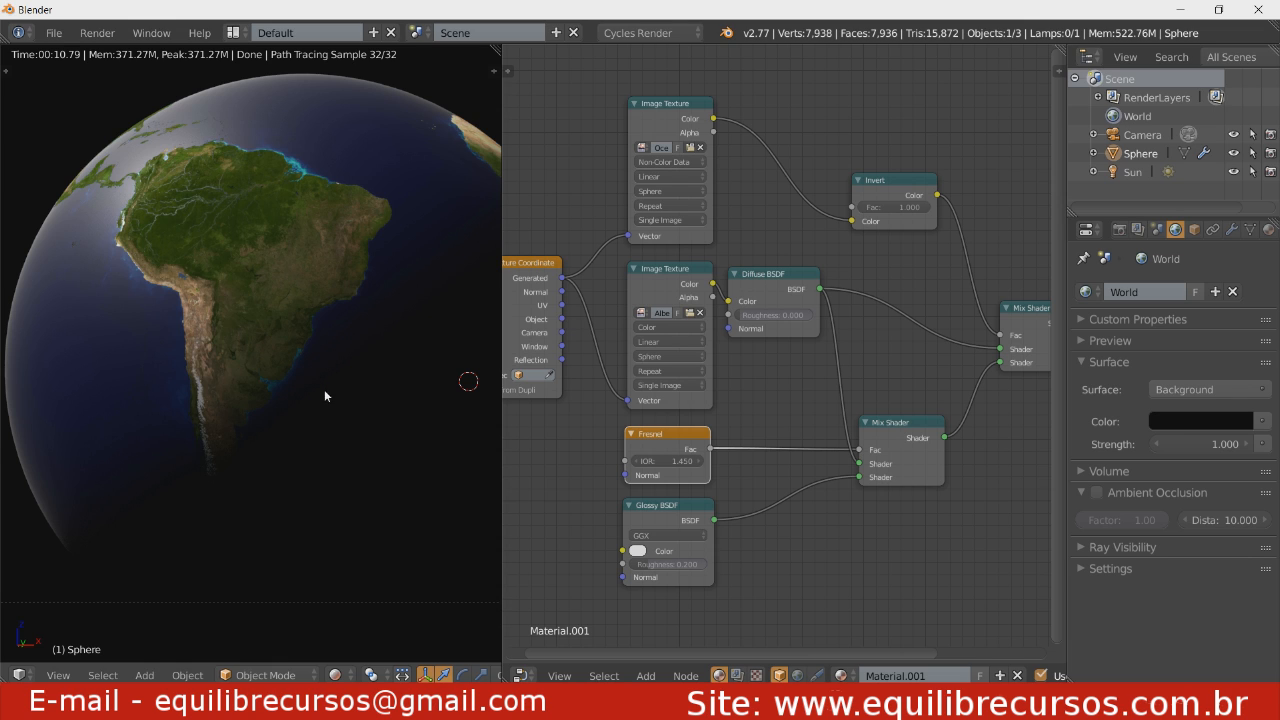
Duplicate the ocean mask Image Texture below the Glossy BSDF and connect the Texture Coordinate's Generated output to the copy's Vector input.
{"action": "scroll", "coordinate": [306, 406], "scroll_direction": "up", "scroll_amount": 4}
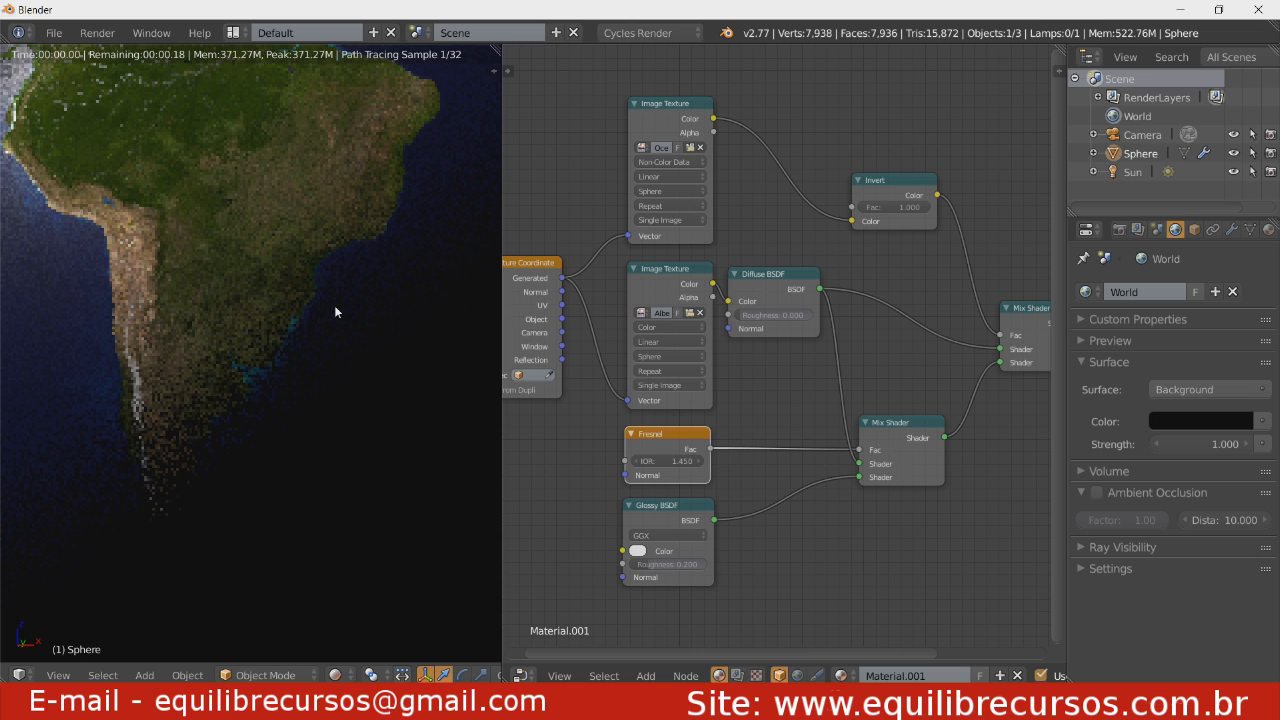
{"action": "scroll", "coordinate": [412, 449], "scroll_direction": "up", "scroll_amount": 2}
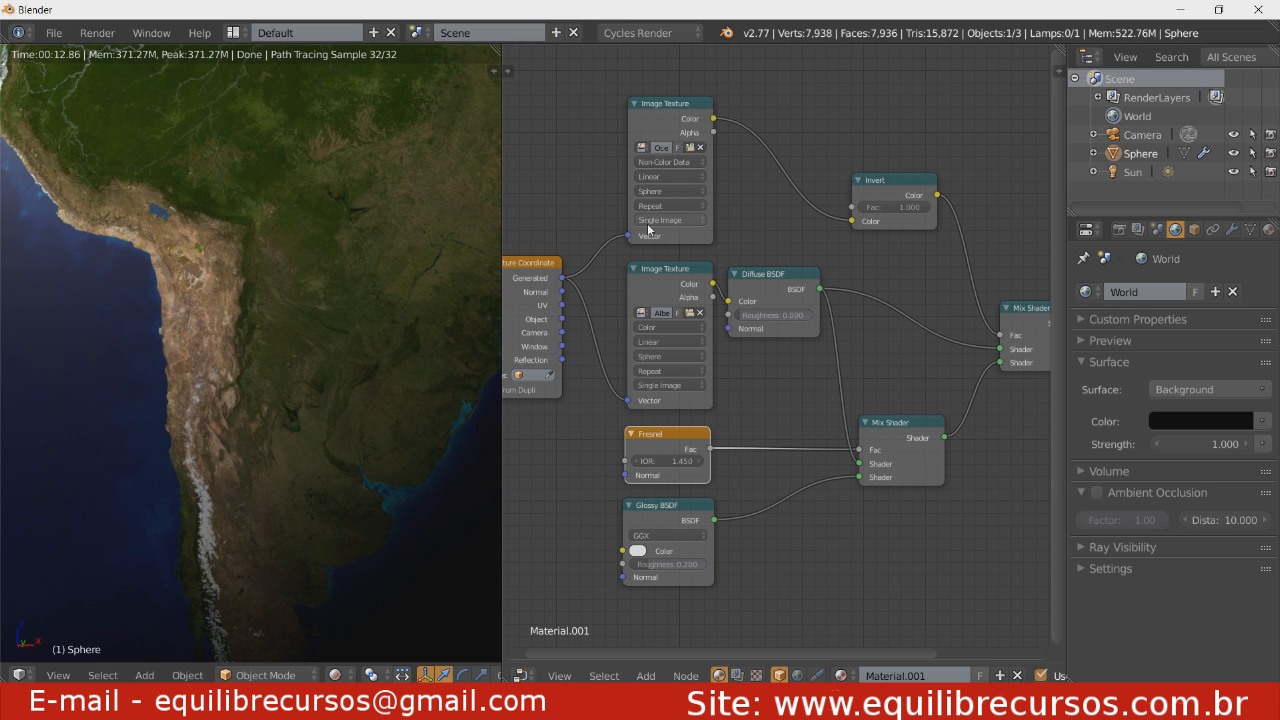
{"action": "middle_click_drag", "start_coordinate": [776, 428], "coordinate": [776, 328]}
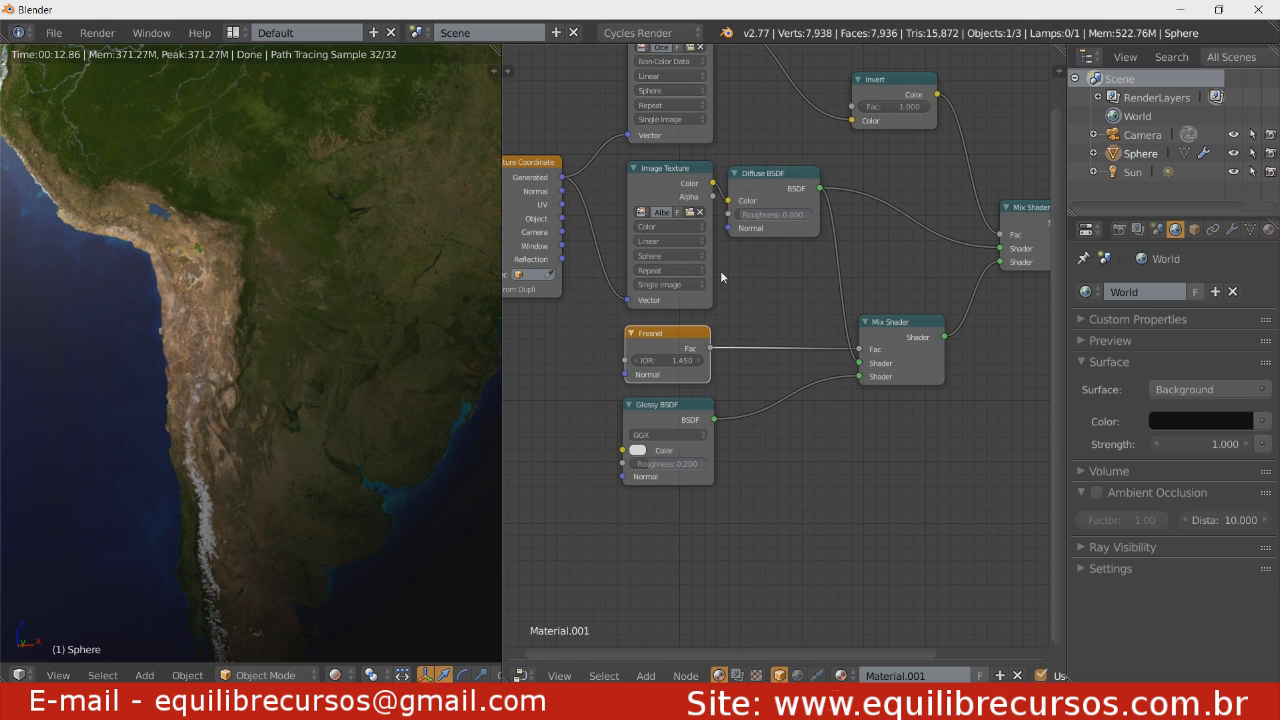
{"action": "left_click", "coordinate": [688, 140]}
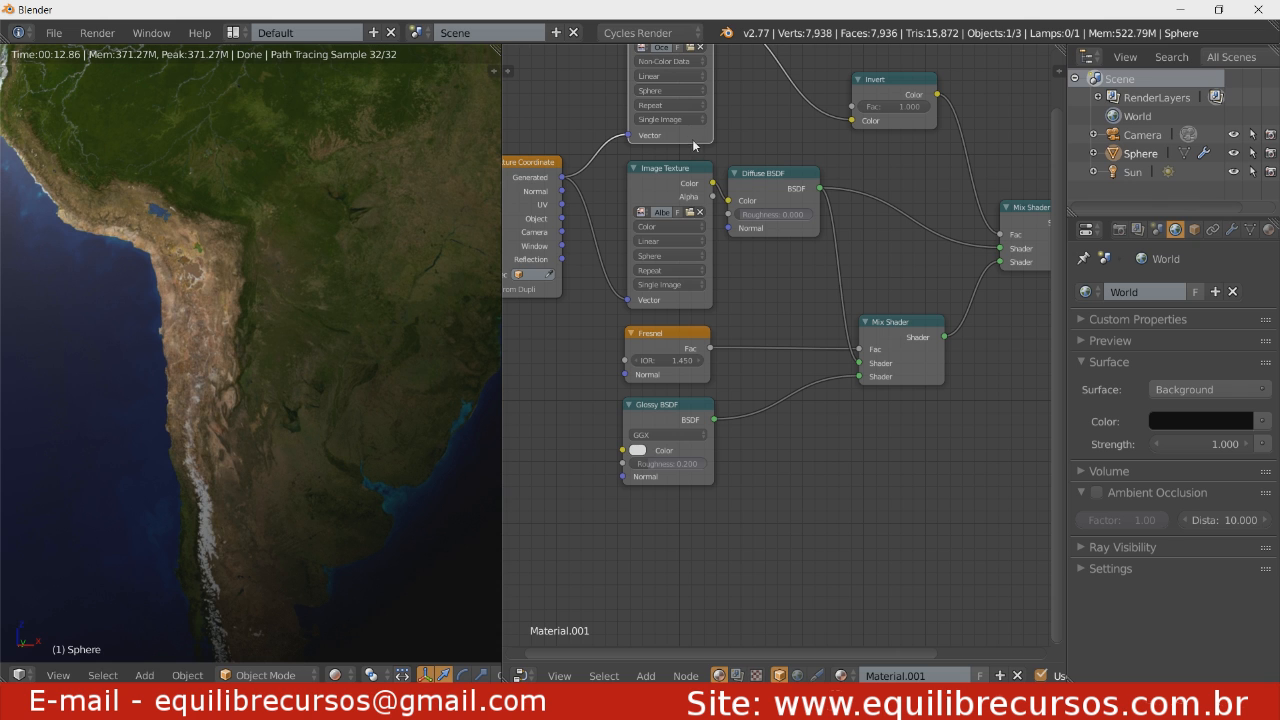
{"action": "key", "text": "shift+d"}
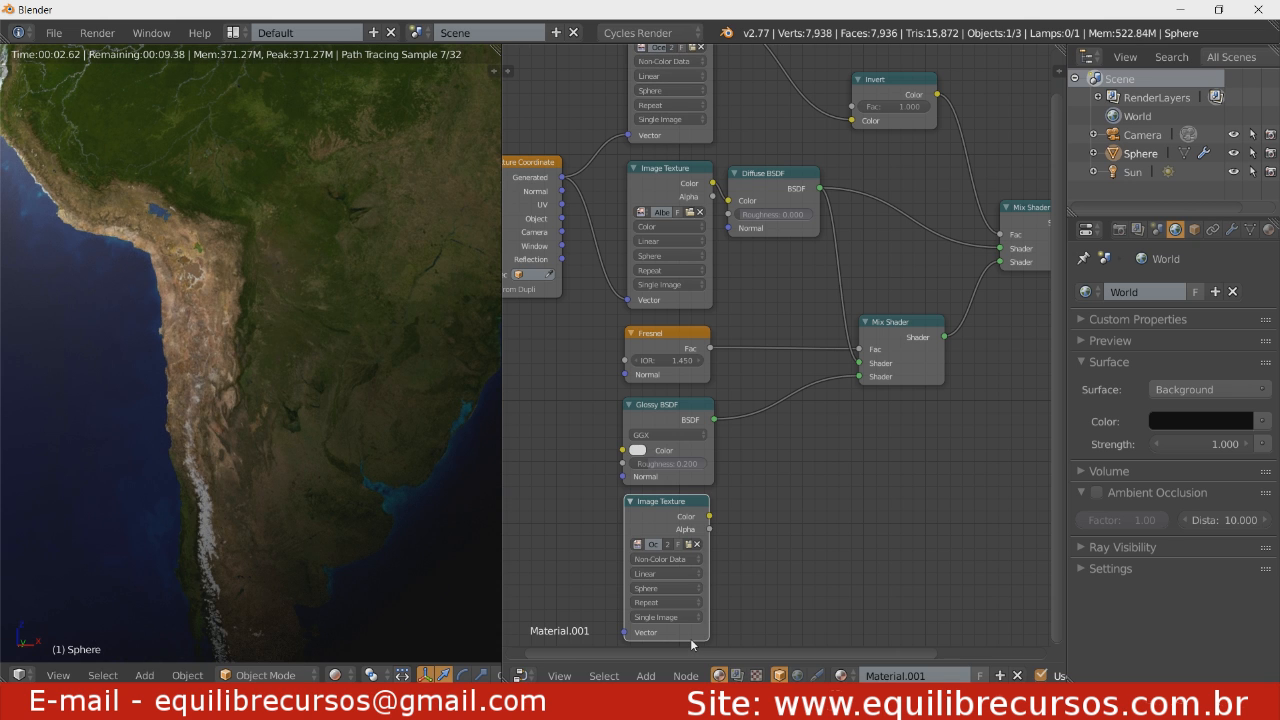
{"action": "left_click", "coordinate": [690, 638]}
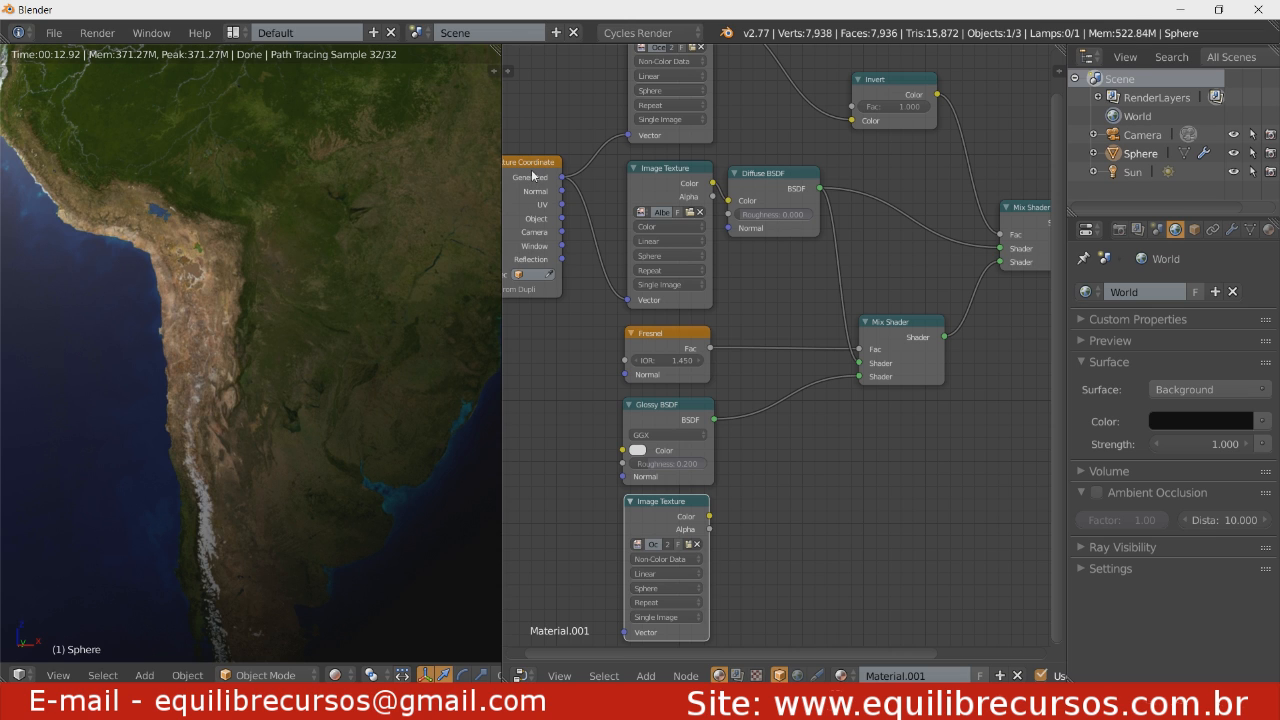
{"action": "left_click_drag", "start_coordinate": [532, 175], "coordinate": [624, 633]}
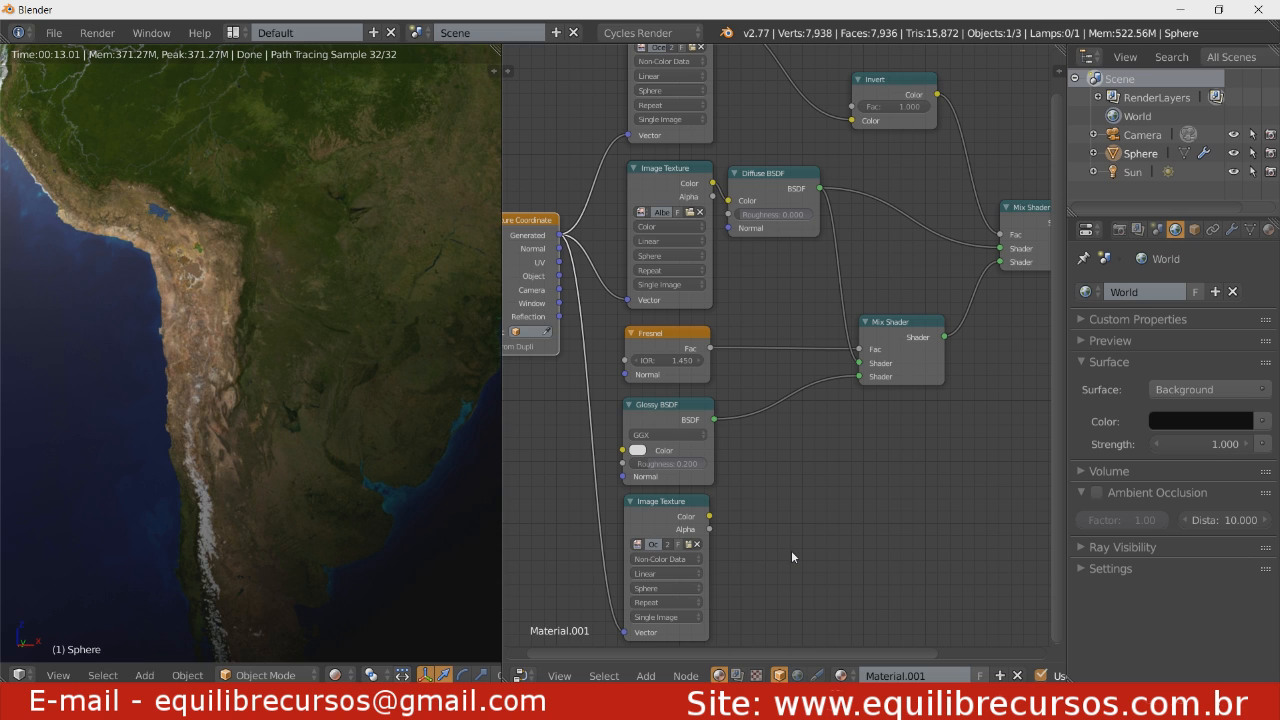
Add a Bump node fed by the copied Image Texture's Color into Height, and set its Strength to 2.
{"action": "key", "text": "shift+a"}
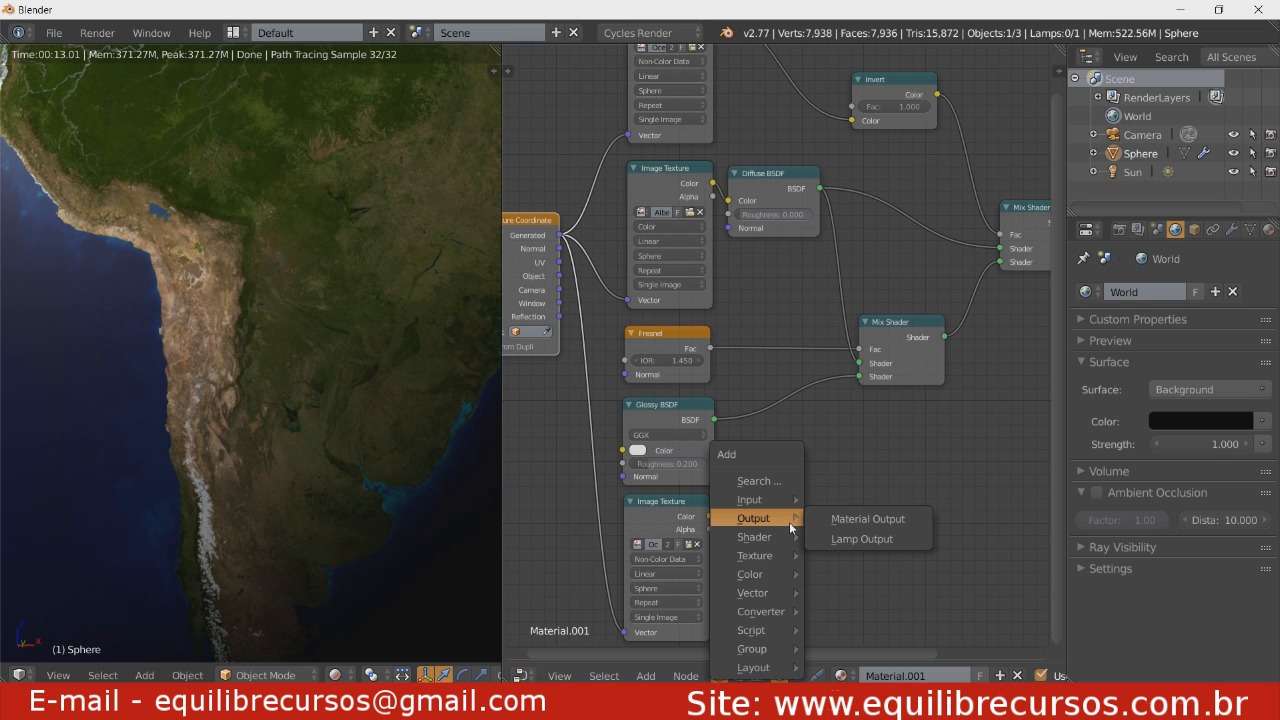
{"action": "mouse_move", "coordinate": [783, 593]}
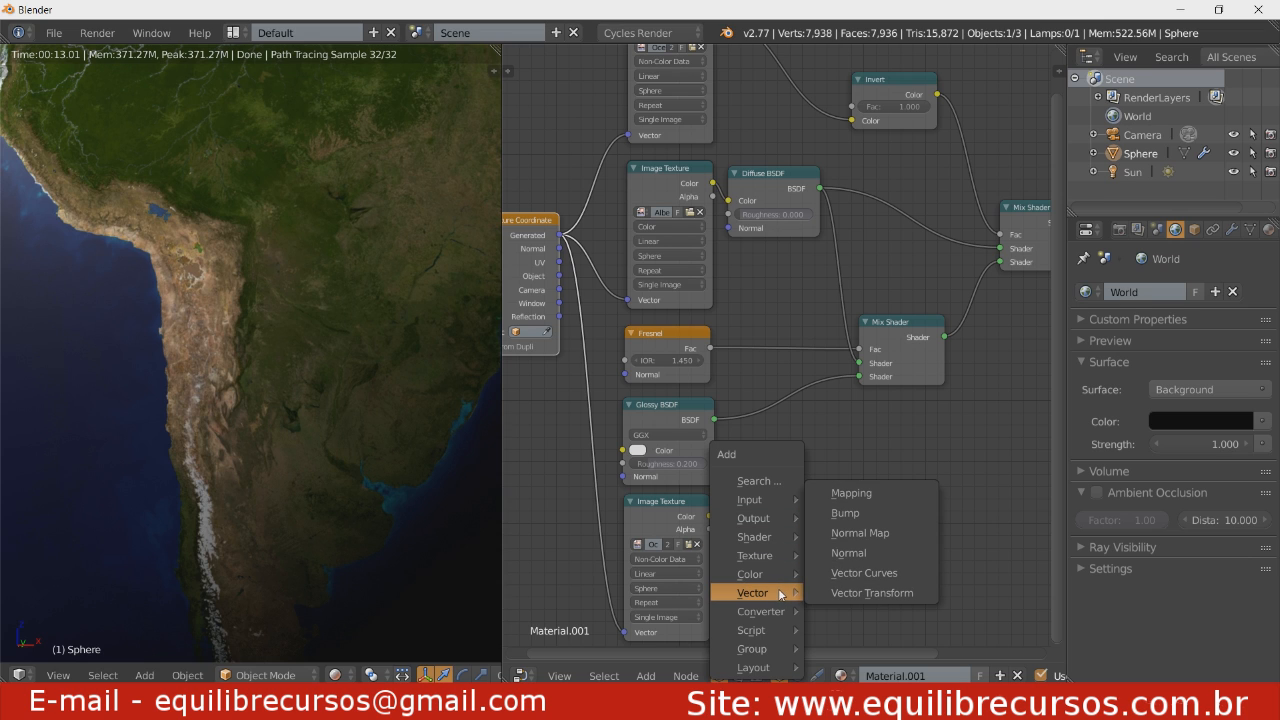
{"action": "left_click", "coordinate": [845, 512]}
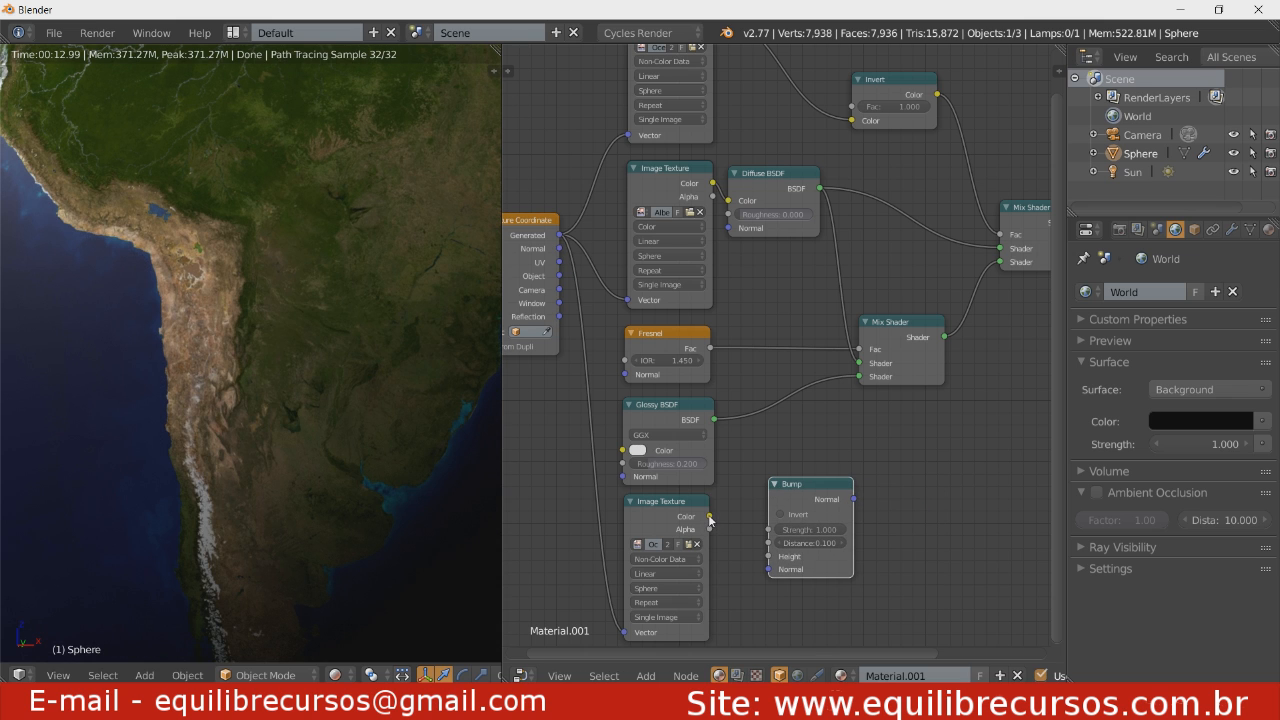
{"action": "left_click_drag", "start_coordinate": [709, 516], "coordinate": [769, 556]}
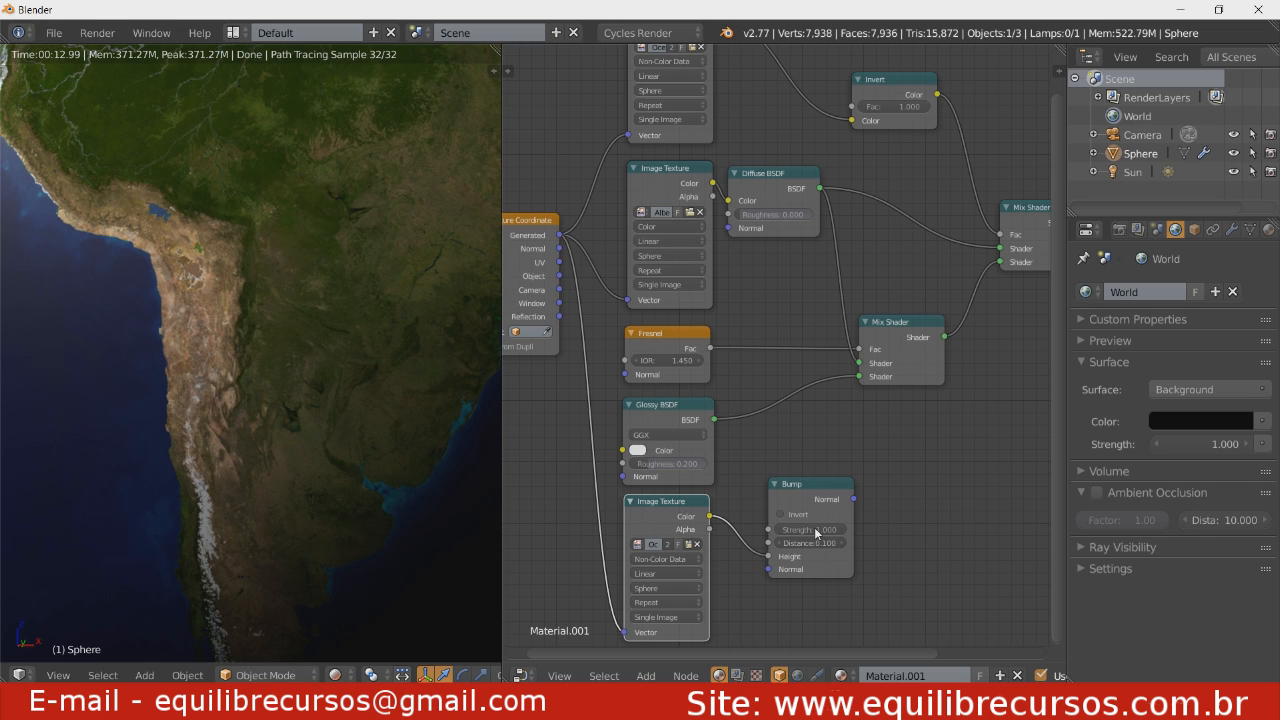
{"action": "left_click", "coordinate": [814, 529]}
{"action": "type", "text": "2"}
{"action": "key", "text": "Return"}
Spread both Mix Shaders and the Diffuse BSDF farther along the node tree, and move the Bump node closer to its Image Texture.
{"action": "left_click", "coordinate": [917, 365]}
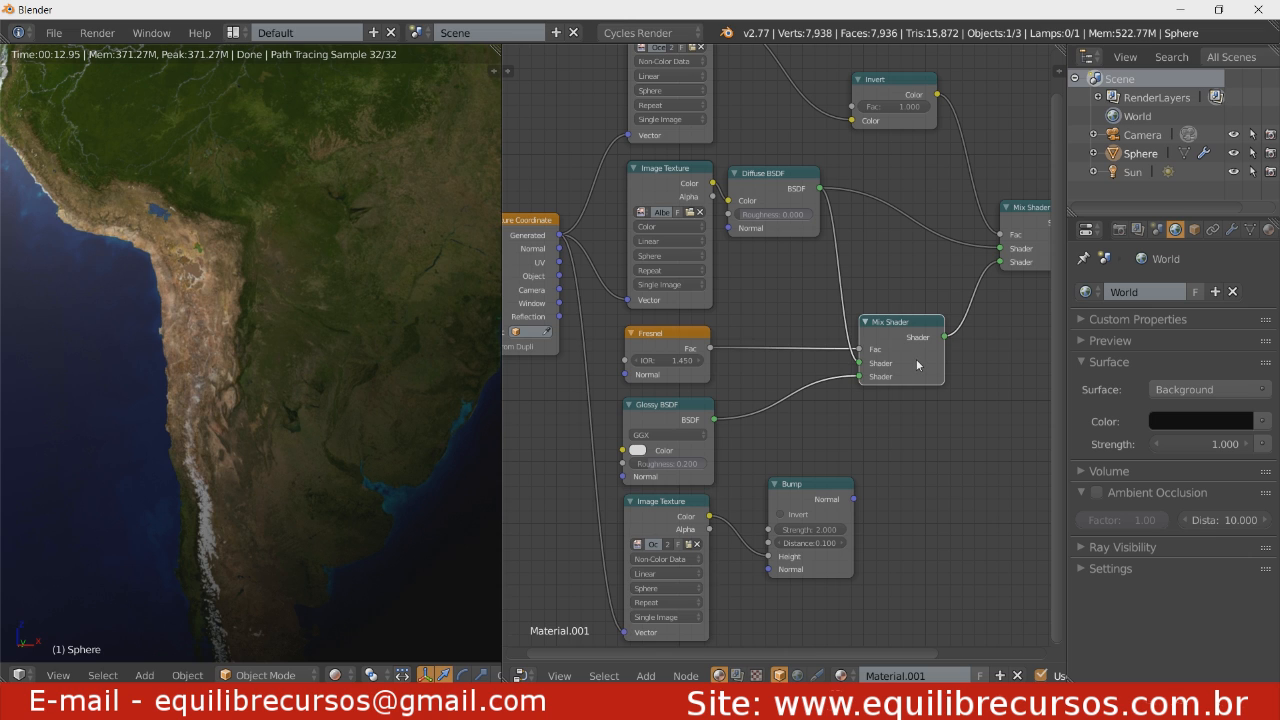
{"action": "left_click_drag", "start_coordinate": [917, 365], "coordinate": [975, 358]}
{"action": "left_click_drag", "start_coordinate": [1022, 238], "coordinate": [1053, 225]}
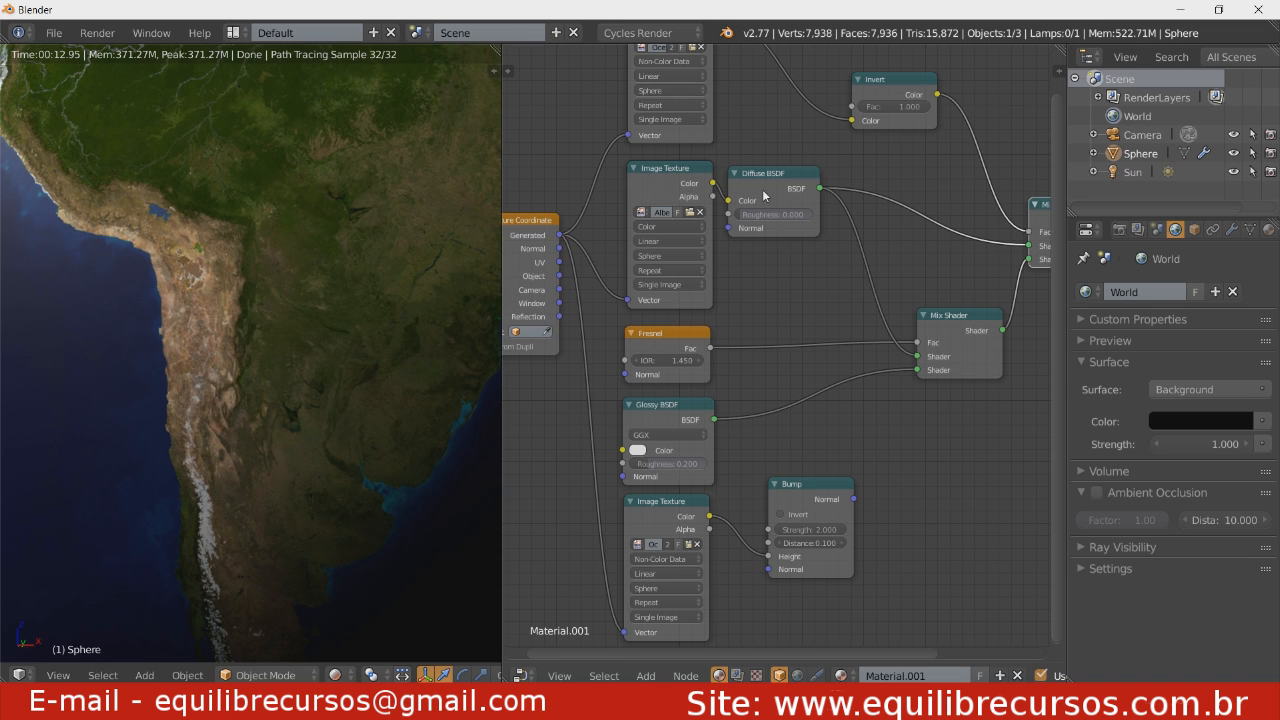
{"action": "left_click_drag", "start_coordinate": [766, 198], "coordinate": [834, 214]}
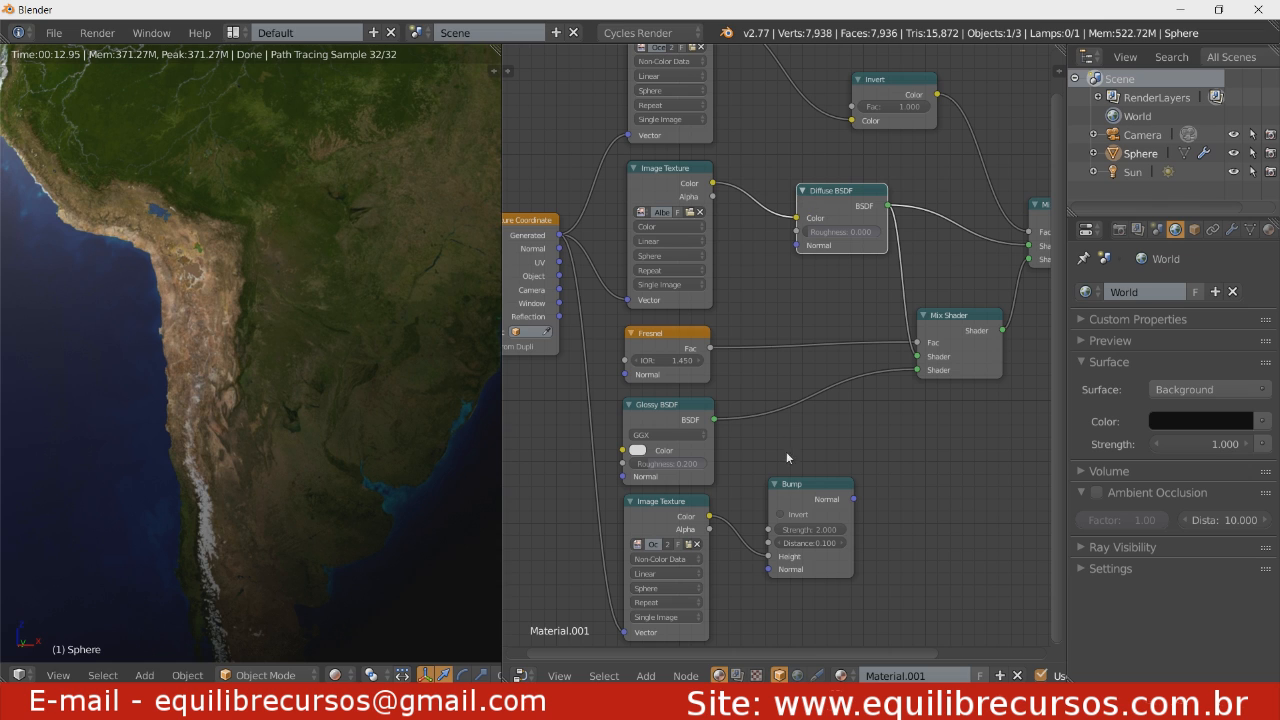
{"action": "left_click_drag", "start_coordinate": [799, 503], "coordinate": [773, 502]}
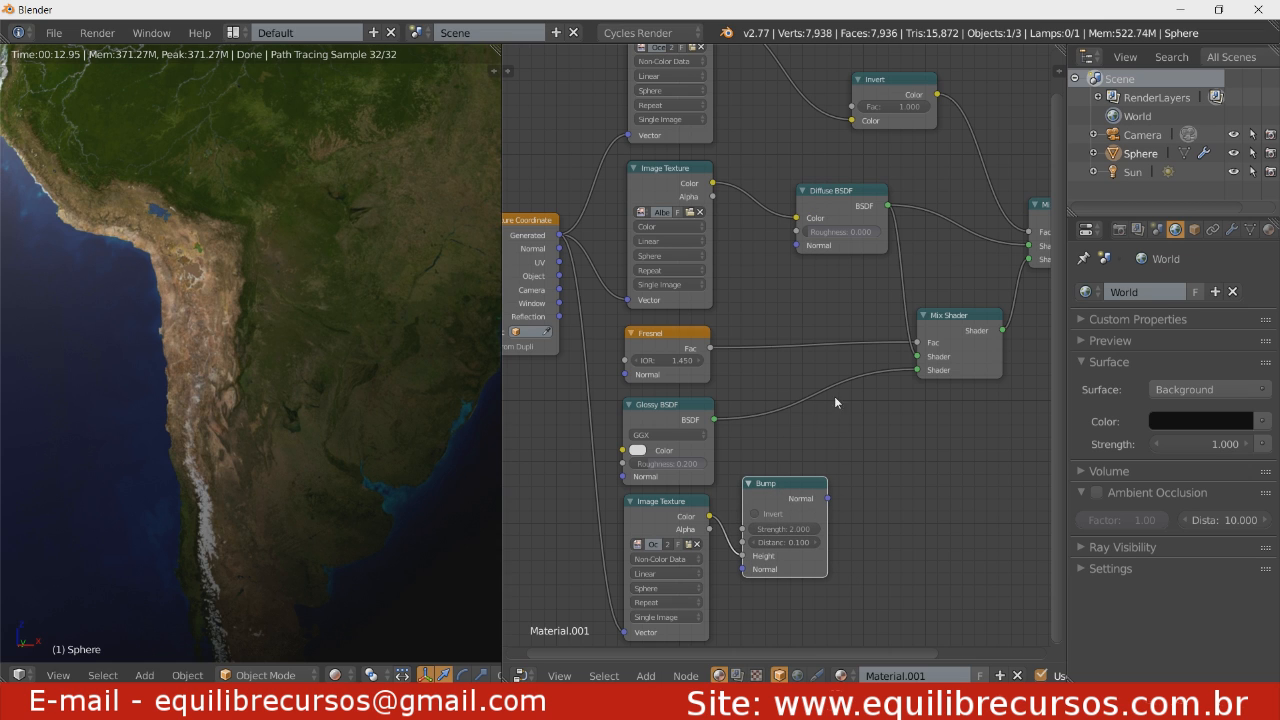
Reposition the Diffuse BSDF and second Mix Shader, and connect the Bump's Normal output to the Diffuse BSDF's Normal input.
{"action": "left_click_drag", "start_coordinate": [838, 211], "coordinate": [840, 248]}
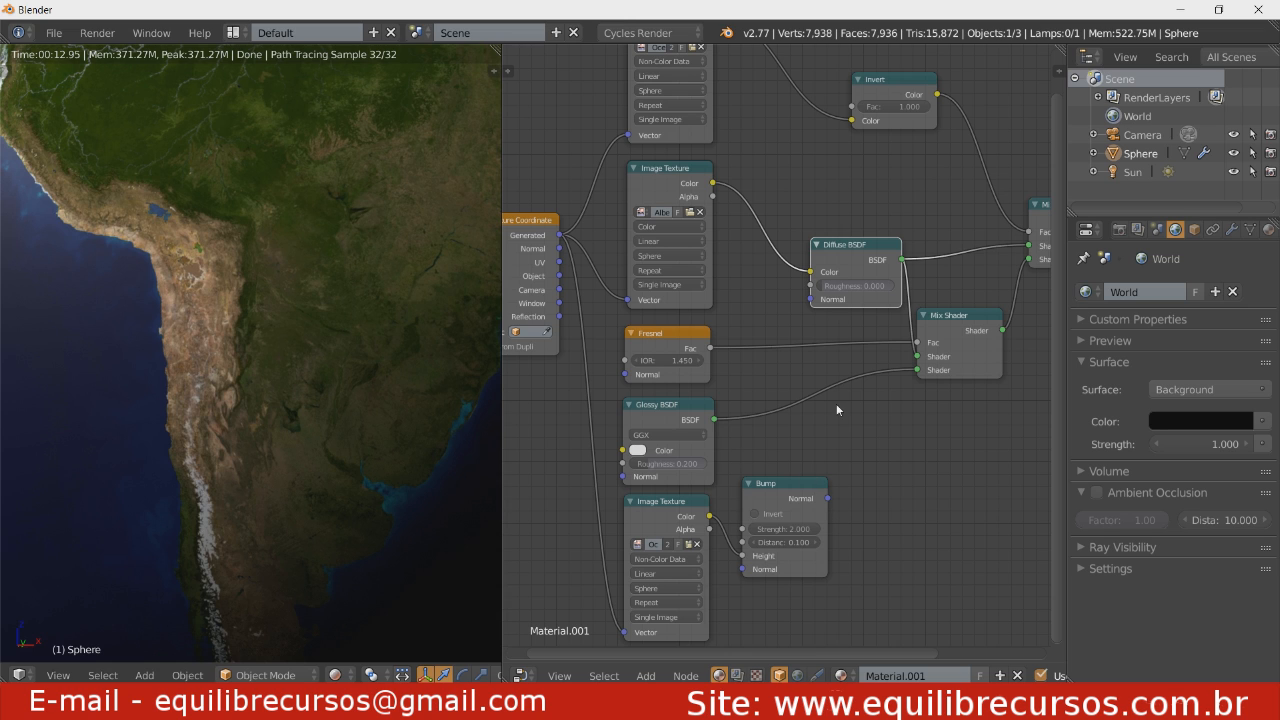
{"action": "left_click_drag", "start_coordinate": [855, 268], "coordinate": [864, 271]}
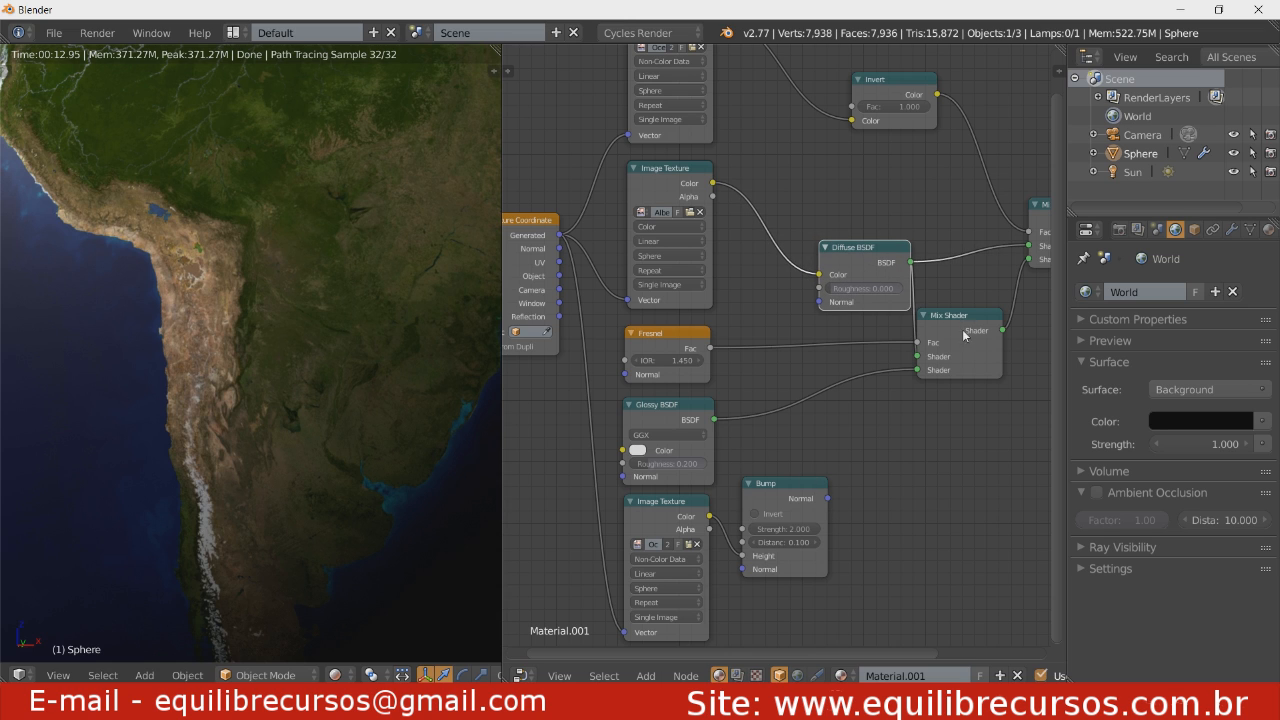
{"action": "left_click_drag", "start_coordinate": [956, 356], "coordinate": [984, 359]}
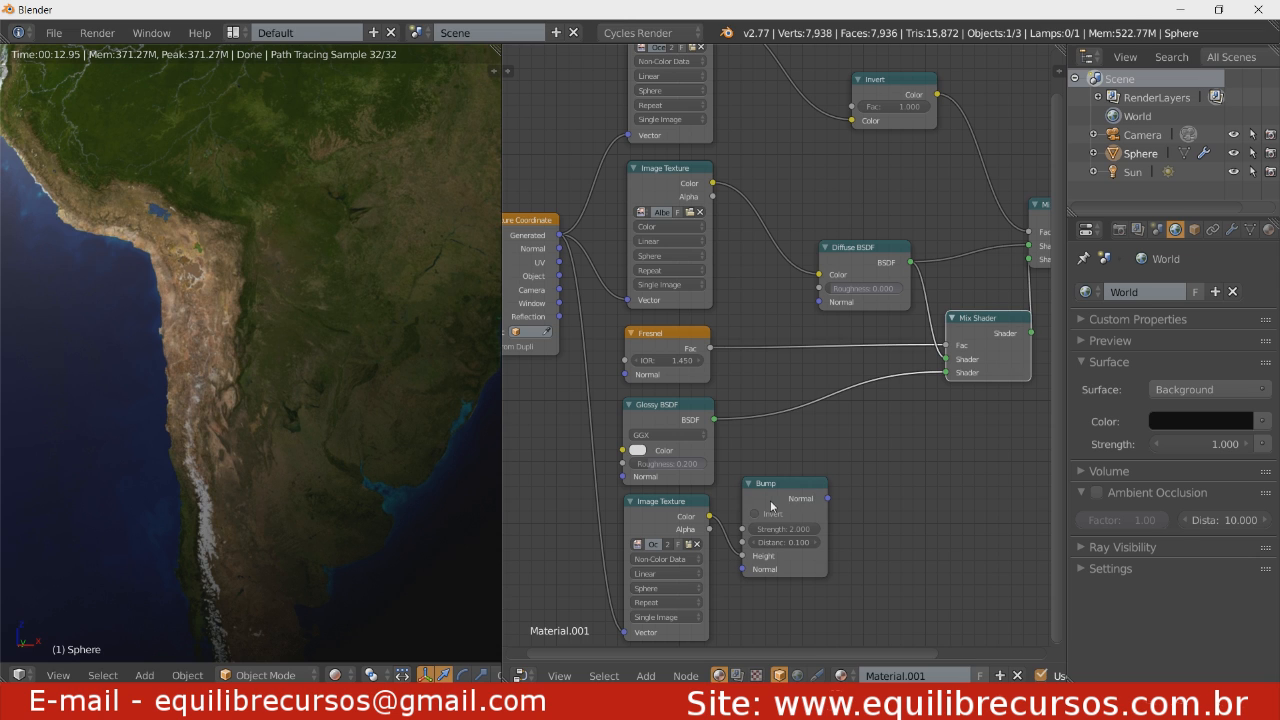
{"action": "left_click_drag", "start_coordinate": [781, 506], "coordinate": [815, 302]}
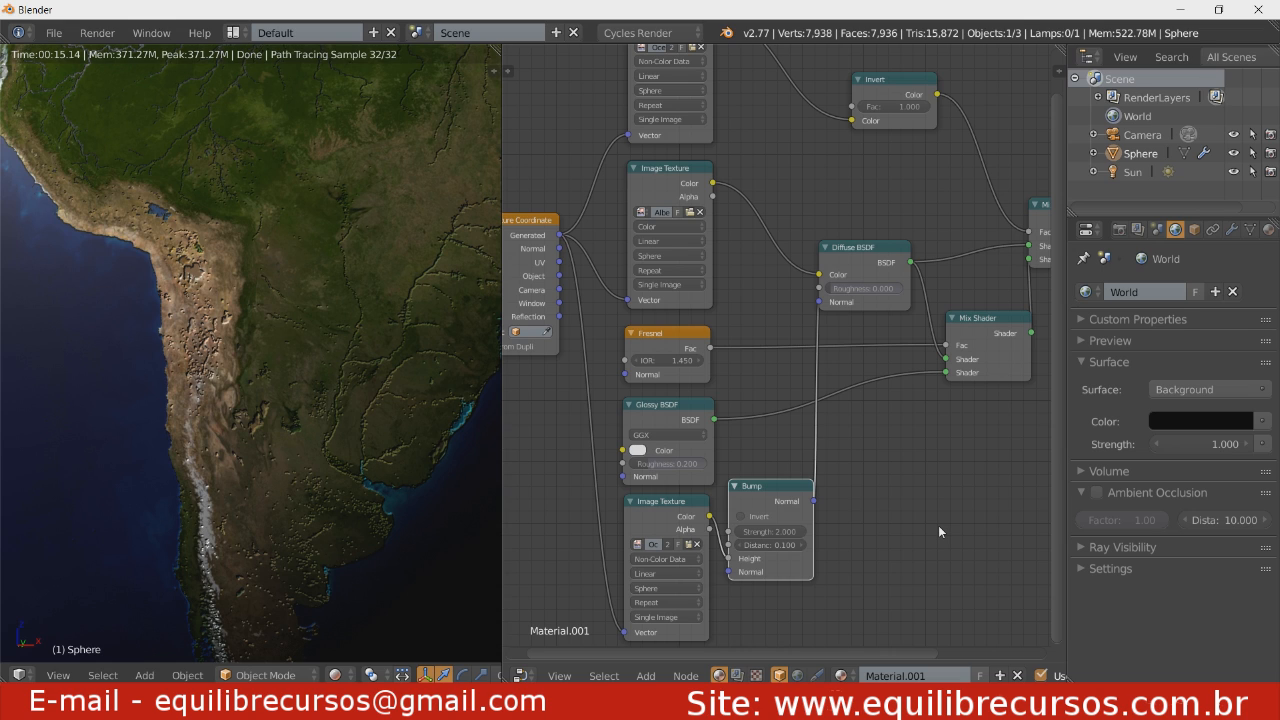
Tidy the end of the node tree by spacing out the Diffuse BSDF, the first Mix Shader and the Material Output.
{"action": "scroll", "coordinate": [892, 473], "scroll_direction": "down", "scroll_amount": 2}
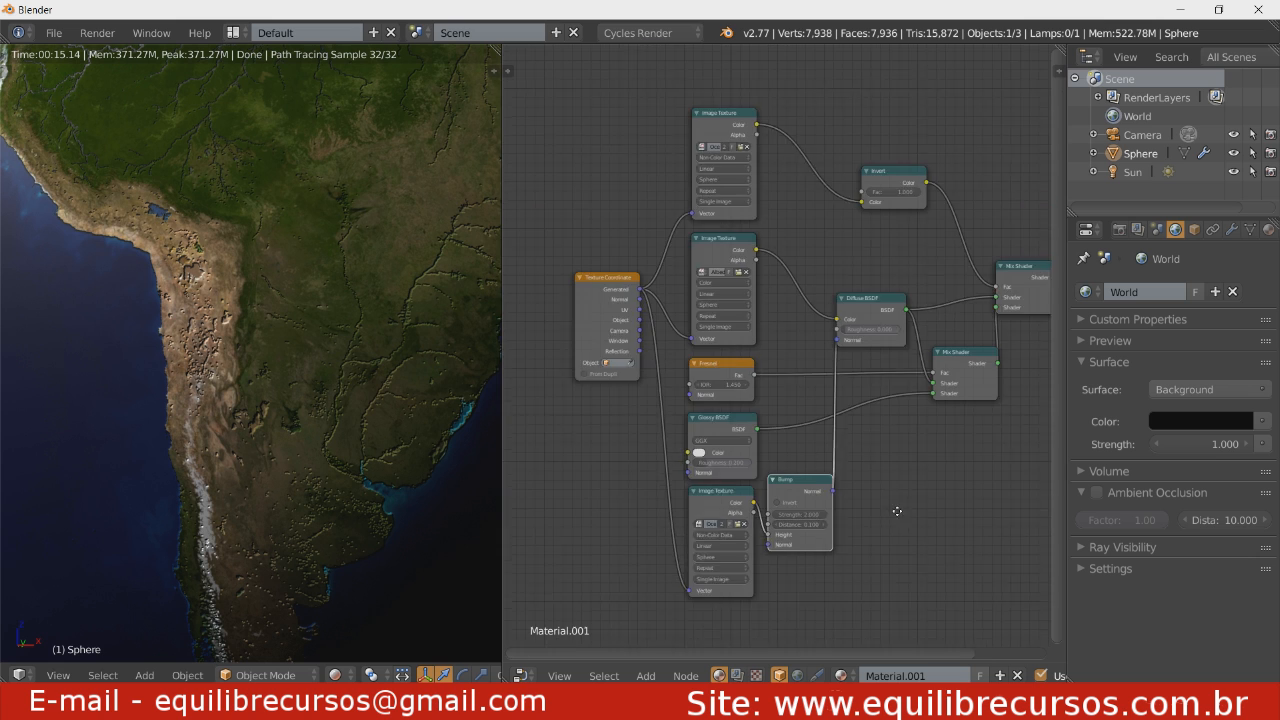
{"action": "middle_click_drag", "start_coordinate": [917, 489], "coordinate": [828, 432]}
{"action": "left_click_drag", "start_coordinate": [993, 265], "coordinate": [1010, 263]}
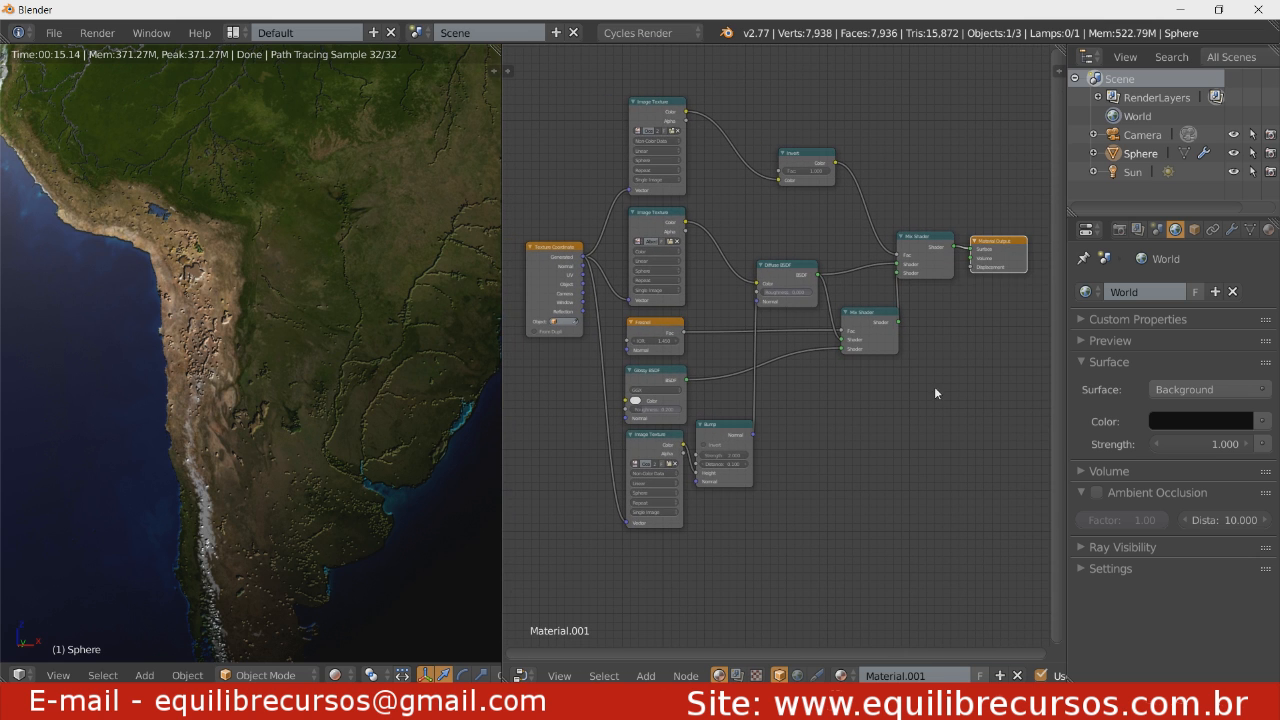
{"action": "left_click_drag", "start_coordinate": [792, 279], "coordinate": [800, 276]}
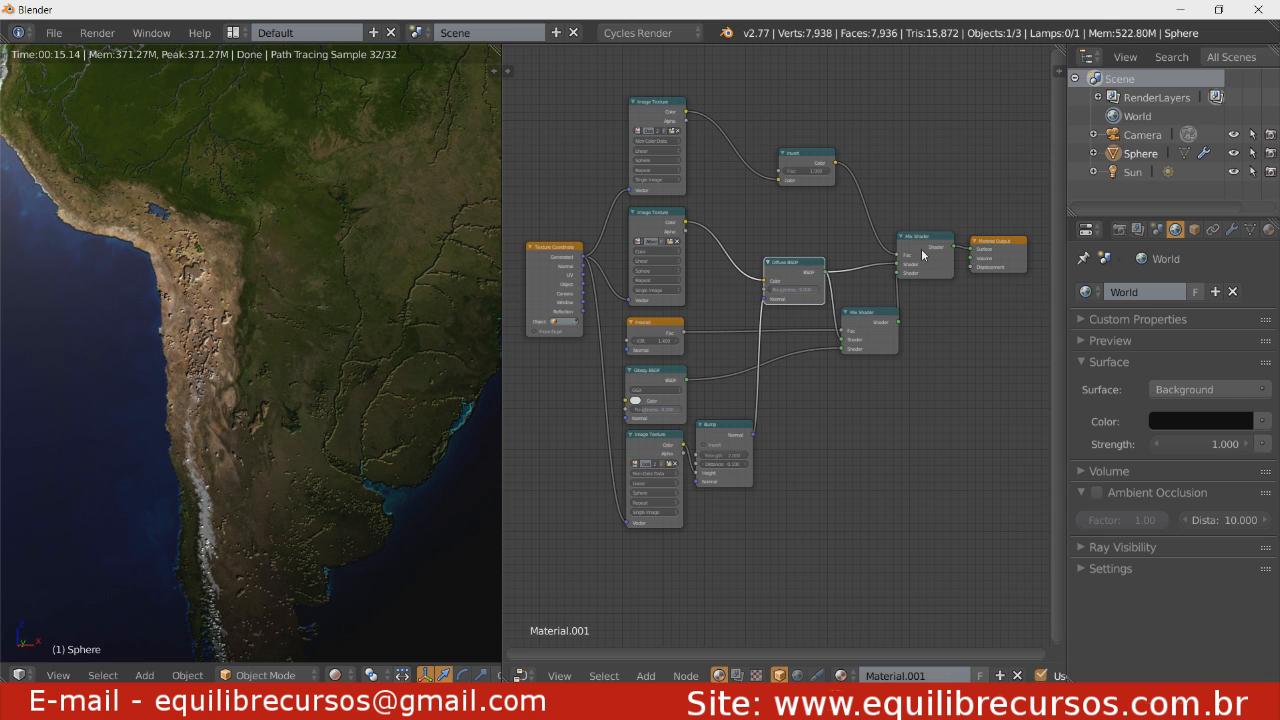
{"action": "left_click", "coordinate": [920, 247]}
{"action": "left_click_drag", "start_coordinate": [927, 250], "coordinate": [1003, 258]}
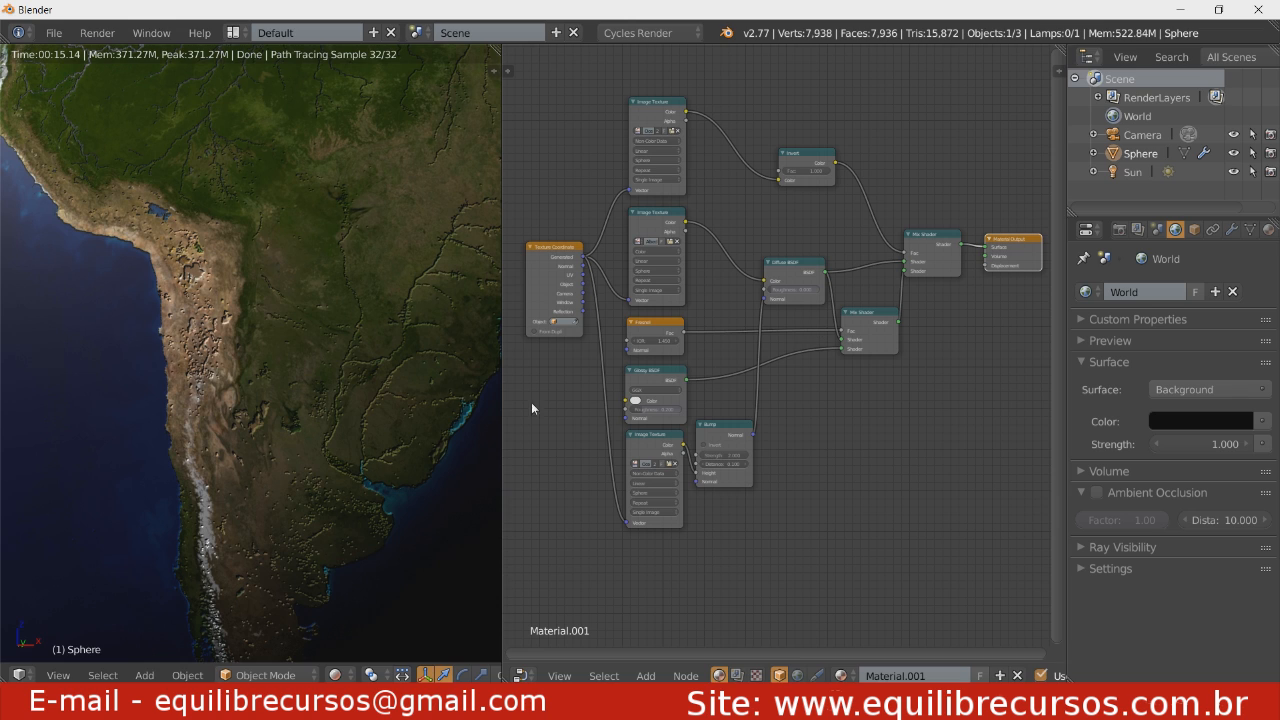